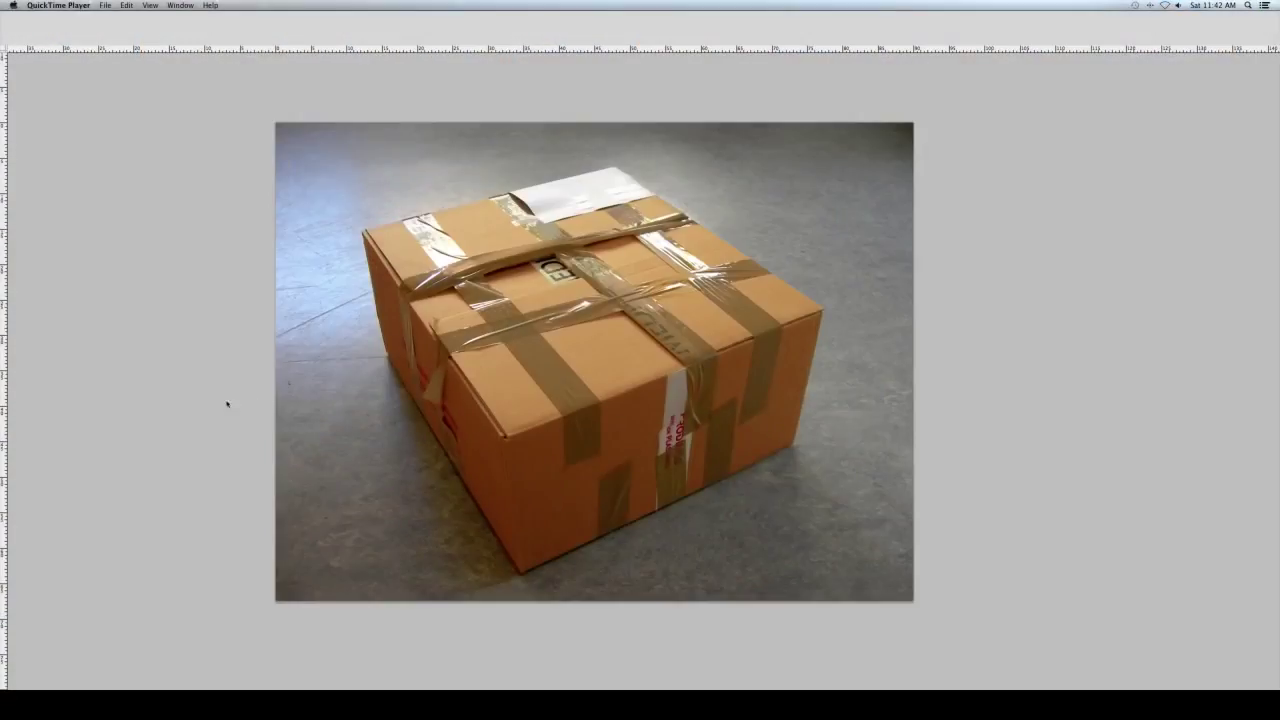
Duplicate the photo layer and outline the whole cardboard box on the copy with the Polygonal Lasso.
{"action": "left_click", "coordinate": [227, 404]}
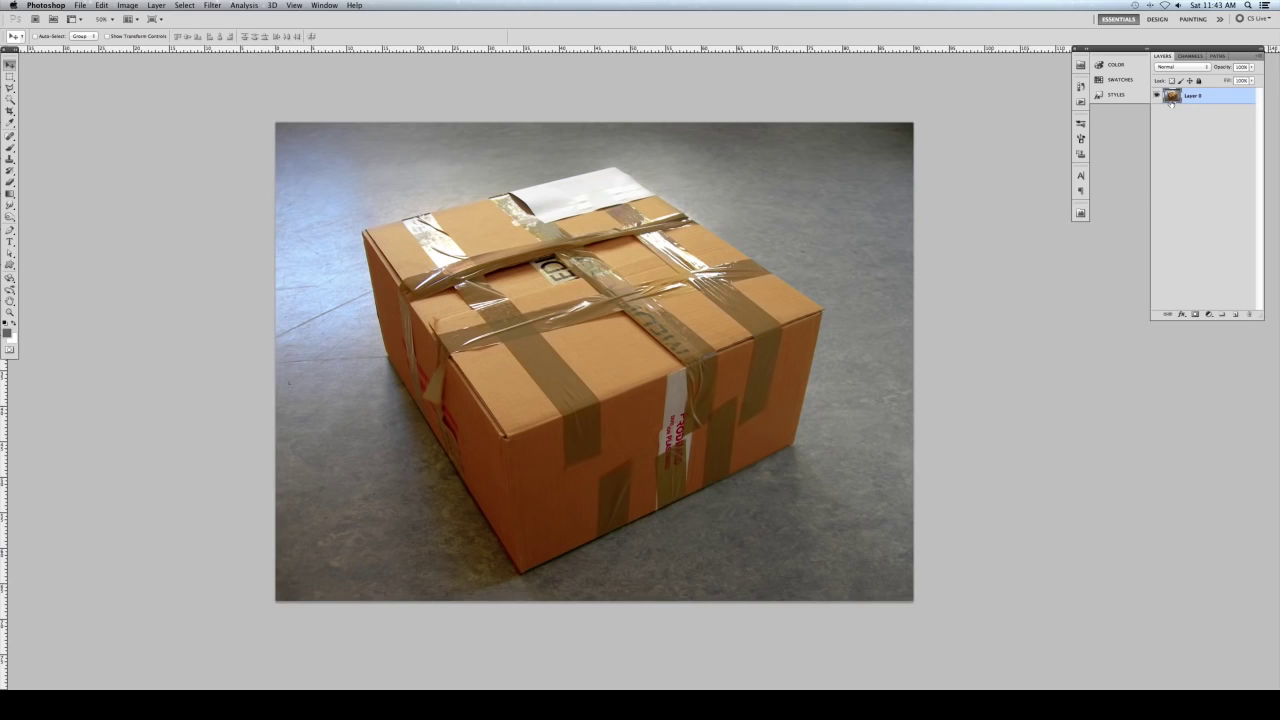
{"action": "left_click_drag", "start_coordinate": [1200, 96], "coordinate": [1236, 314]}
{"action": "left_click", "coordinate": [9, 87]}
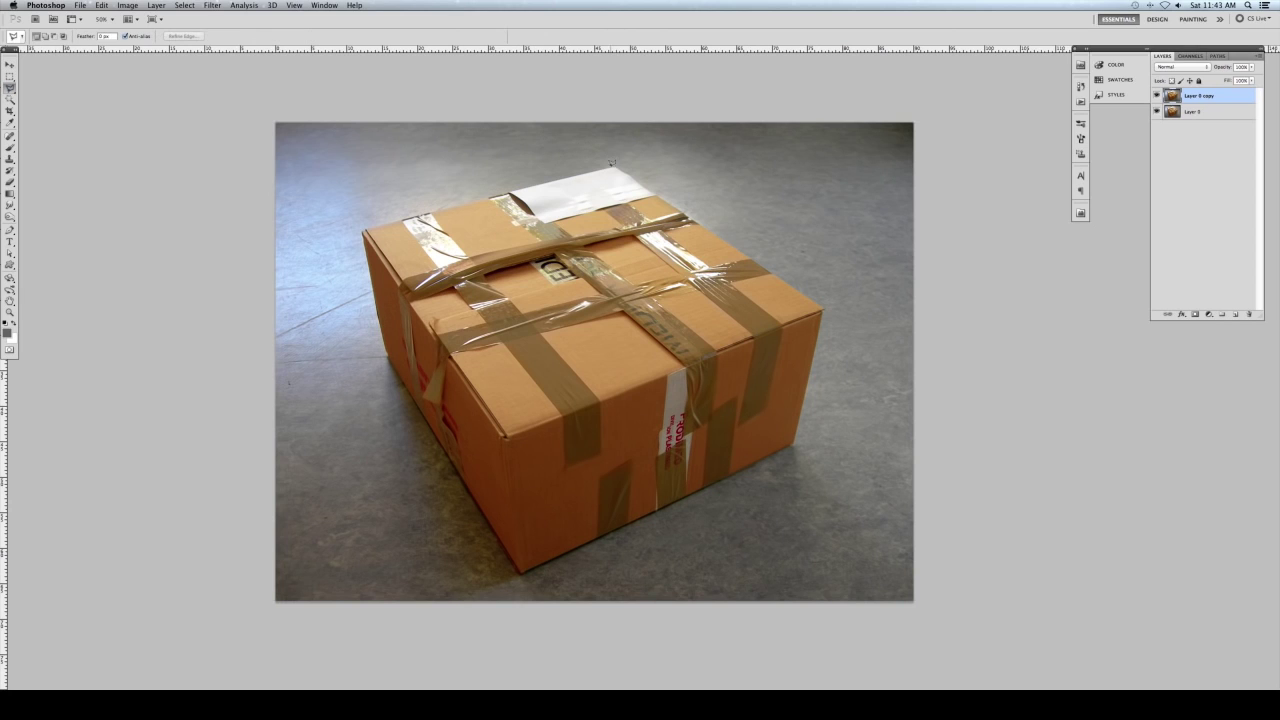
{"action": "mouse_move", "coordinate": [613, 165]}
{"action": "left_mouse_down"}
{"action": "mouse_move", "coordinate": [449, 197]}
{"action": "mouse_move", "coordinate": [360, 231]}
{"action": "mouse_move", "coordinate": [356, 293]}
{"action": "mouse_move", "coordinate": [523, 572]}
{"action": "mouse_move", "coordinate": [676, 511]}
{"action": "mouse_move", "coordinate": [651, 508]}
{"action": "mouse_move", "coordinate": [781, 466]}
{"action": "mouse_move", "coordinate": [764, 458]}
{"action": "mouse_move", "coordinate": [797, 440]}
{"action": "left_mouse_up"}
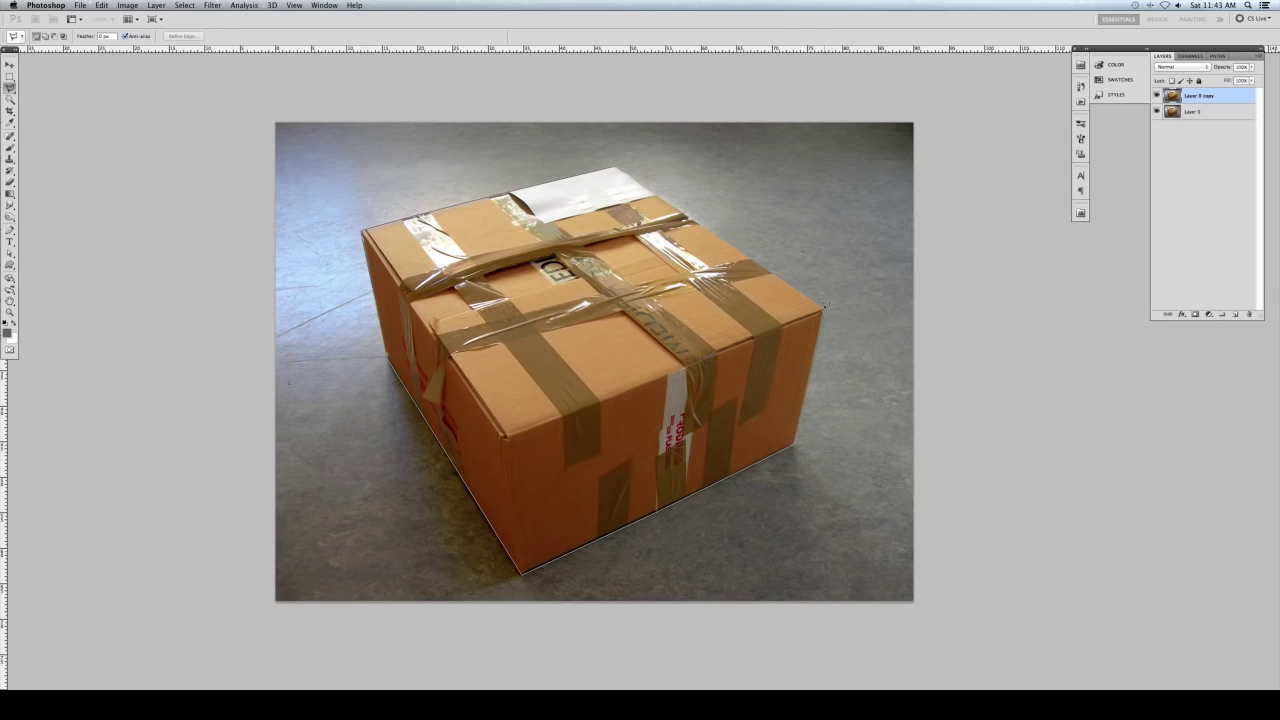
{"action": "left_click_drag", "start_coordinate": [731, 240], "coordinate": [615, 163]}
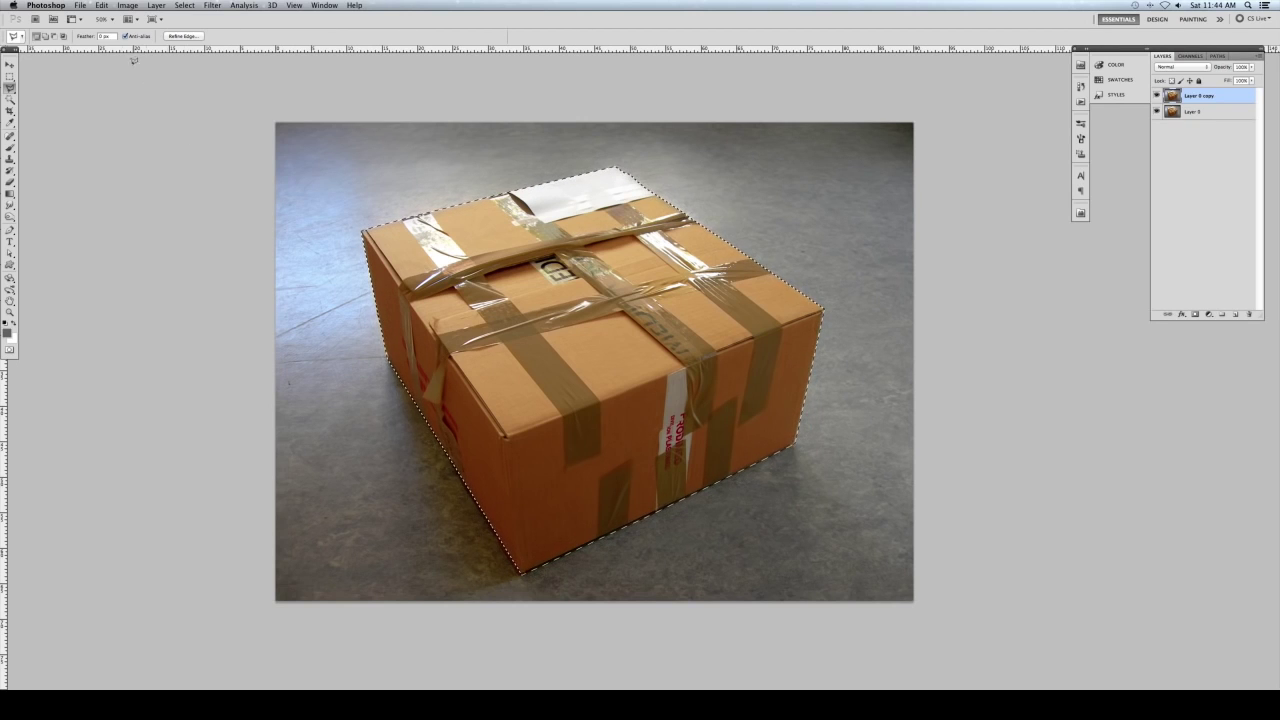
Cut the selected box from the duplicate layer and paste it in place onto its own layer.
{"action": "left_click", "coordinate": [102, 5]}
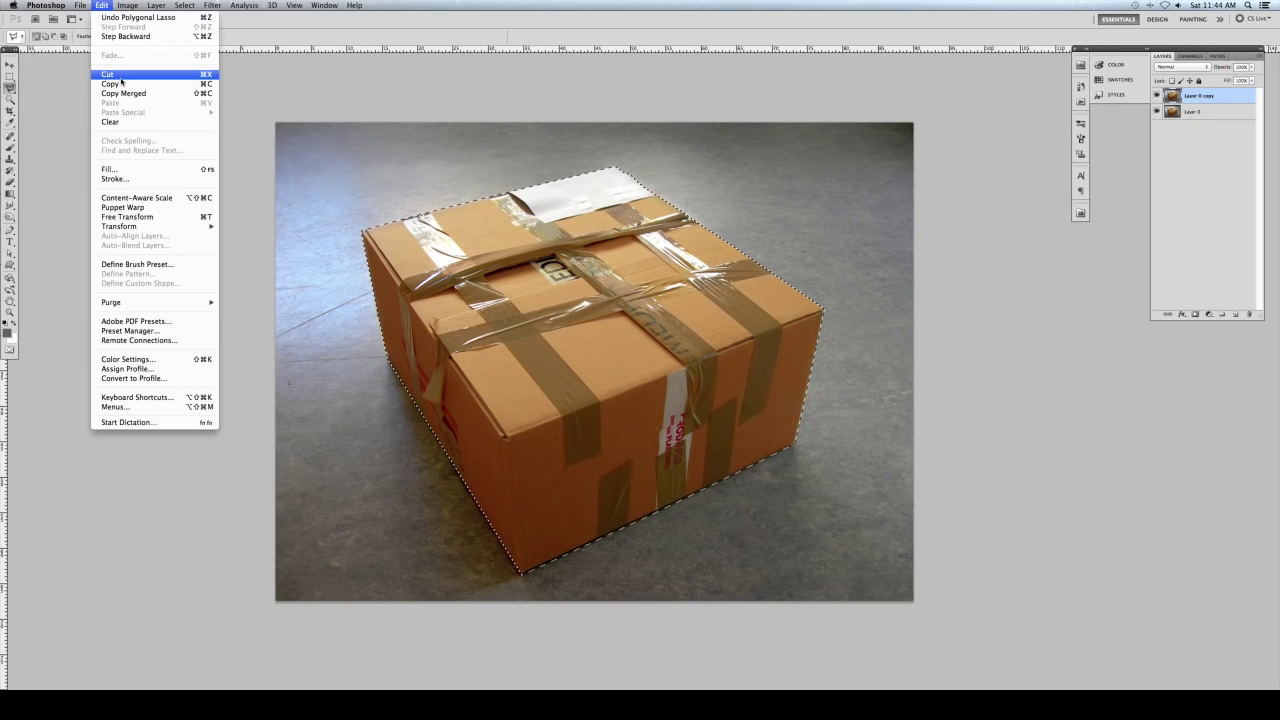
{"action": "left_click", "coordinate": [121, 75]}
{"action": "left_click", "coordinate": [102, 5]}
{"action": "mouse_move", "coordinate": [130, 112]}
{"action": "left_click", "coordinate": [255, 113]}
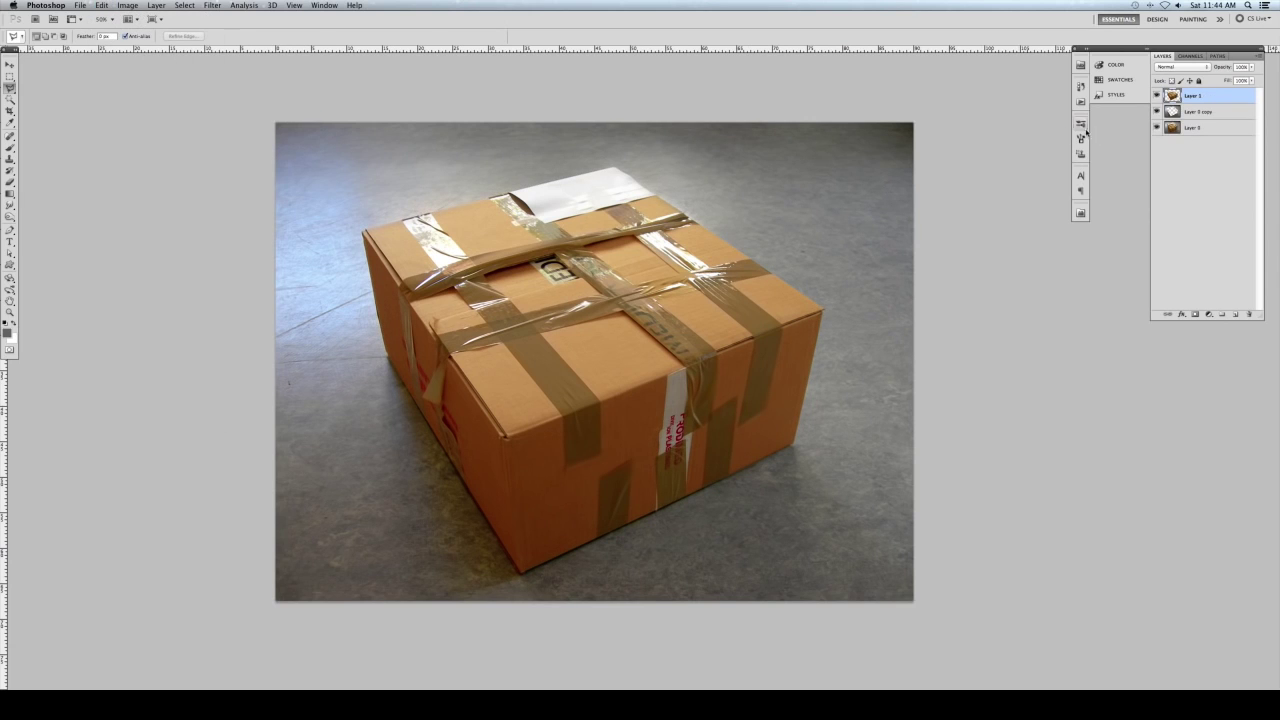
Show only the floor copy layer, load the cut-out box's outline as a selection, and make the floor copy active.
{"action": "left_click", "coordinate": [1157, 127]}
{"action": "left_click", "coordinate": [1157, 95]}
{"action": "left_click", "coordinate": [1157, 111]}
{"action": "left_click", "coordinate": [1157, 111]}
{"action": "left_click", "coordinate": [1157, 95]}
{"action": "left_click", "coordinate": [1172, 111]}
{"action": "left_click", "coordinate": [1173, 97]}
{"action": "left_click", "coordinate": [1172, 95], "text": "super"}
{"action": "left_click", "coordinate": [1157, 95]}
{"action": "left_click", "coordinate": [1172, 111]}
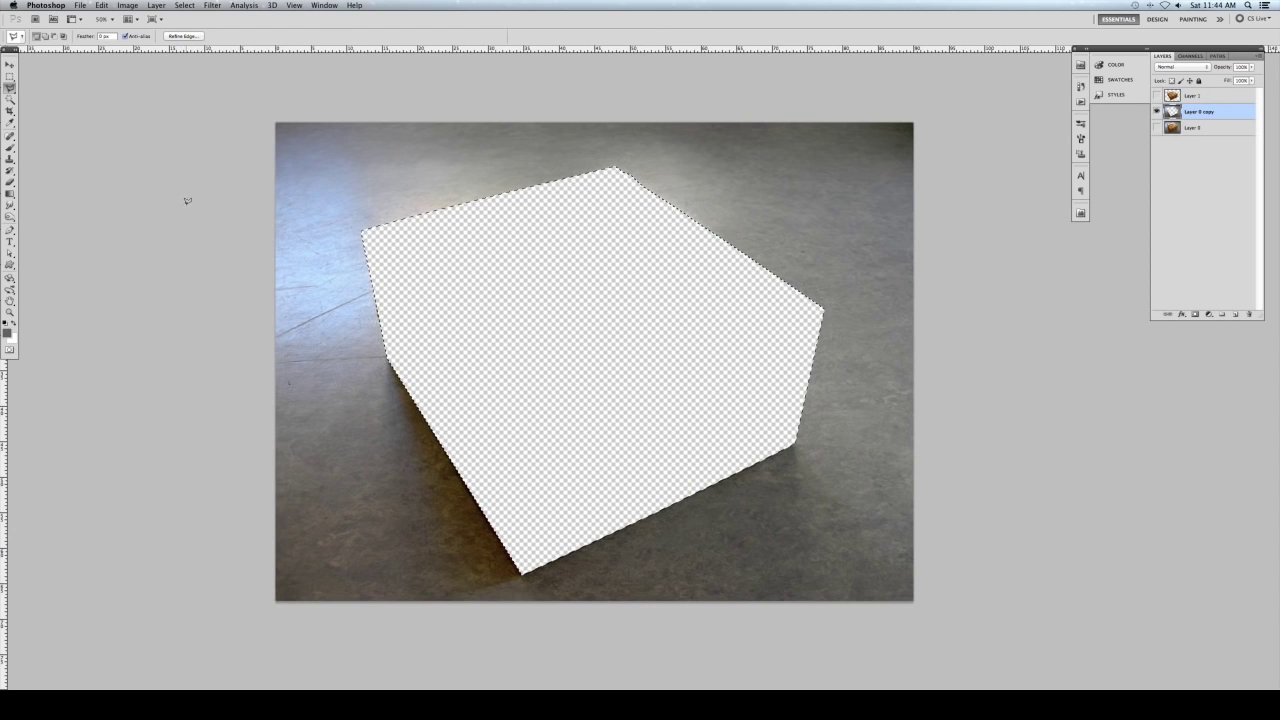
Fill the box-shaped hole in the floor layer using Content-Aware contents.
{"action": "key", "text": "shift+BackSpace"}
{"action": "left_click_drag", "start_coordinate": [605, 271], "coordinate": [248, 213]}
{"action": "left_click", "coordinate": [262, 239]}
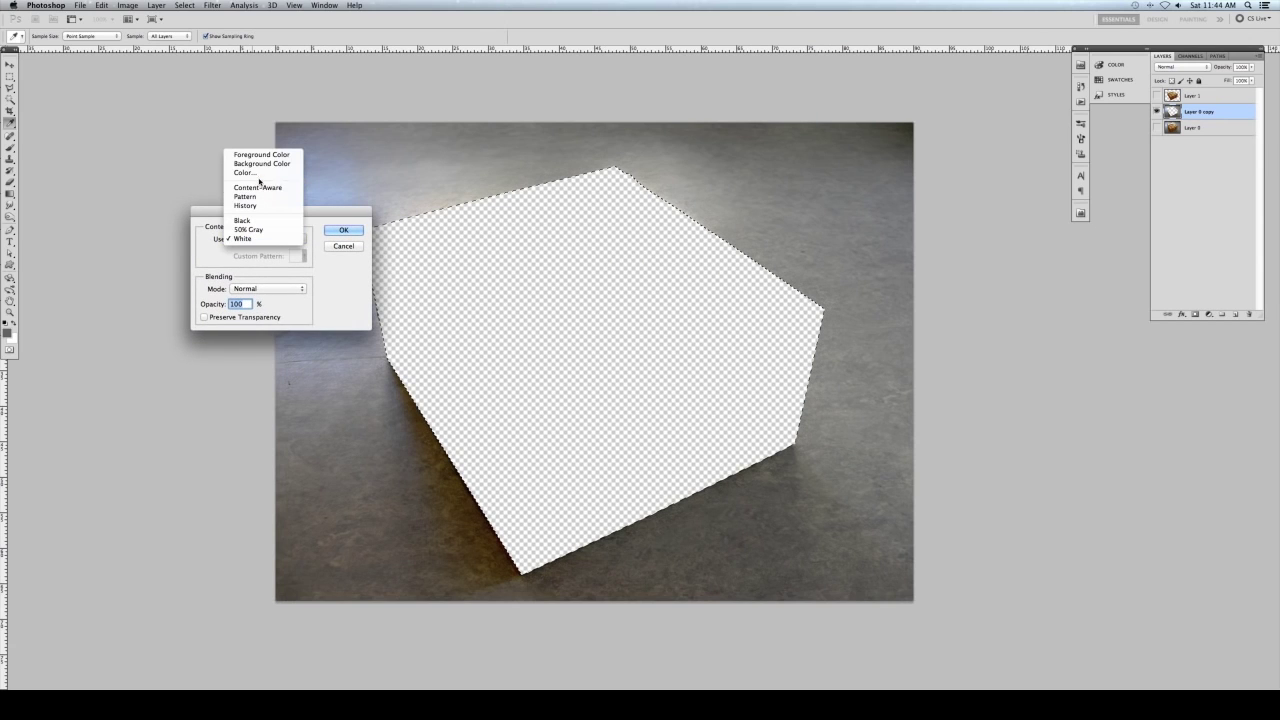
{"action": "left_click", "coordinate": [259, 187]}
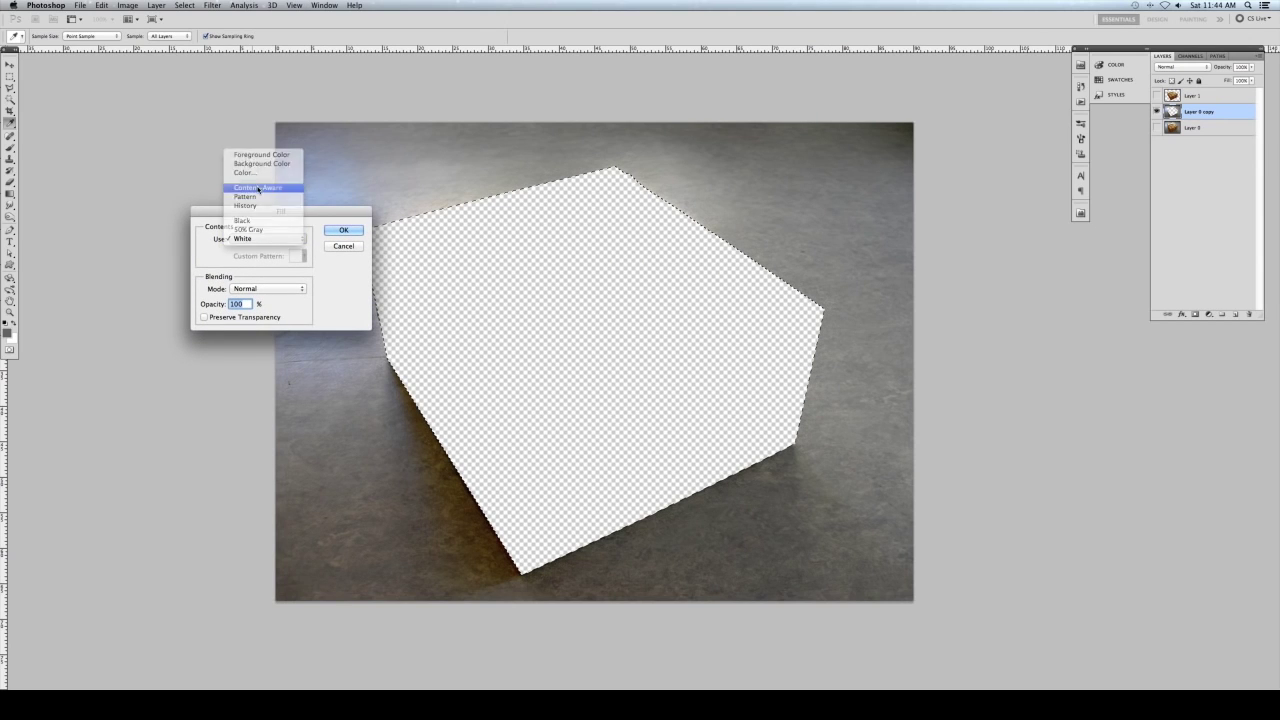
{"action": "left_click", "coordinate": [343, 230]}
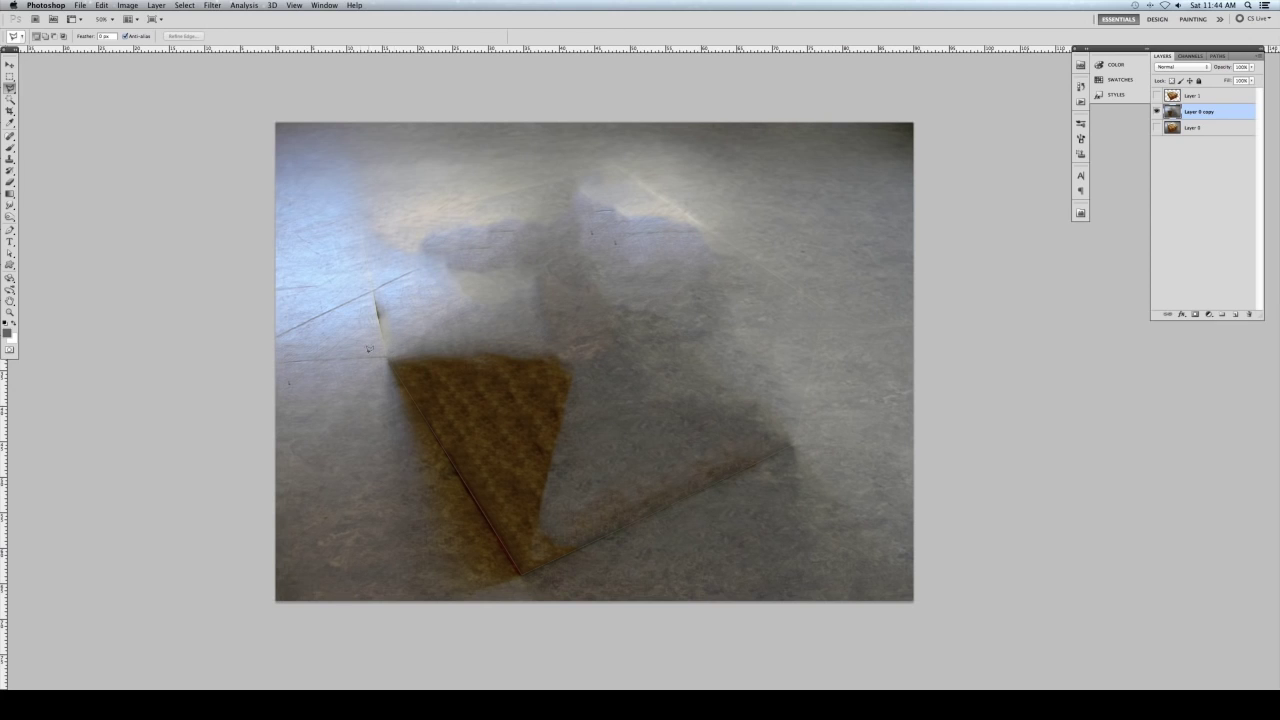
Remove the leftover box edge lines from the floor with the Clone Stamp, using a soft round brush of about 78 px.
{"action": "left_click", "coordinate": [10, 159]}
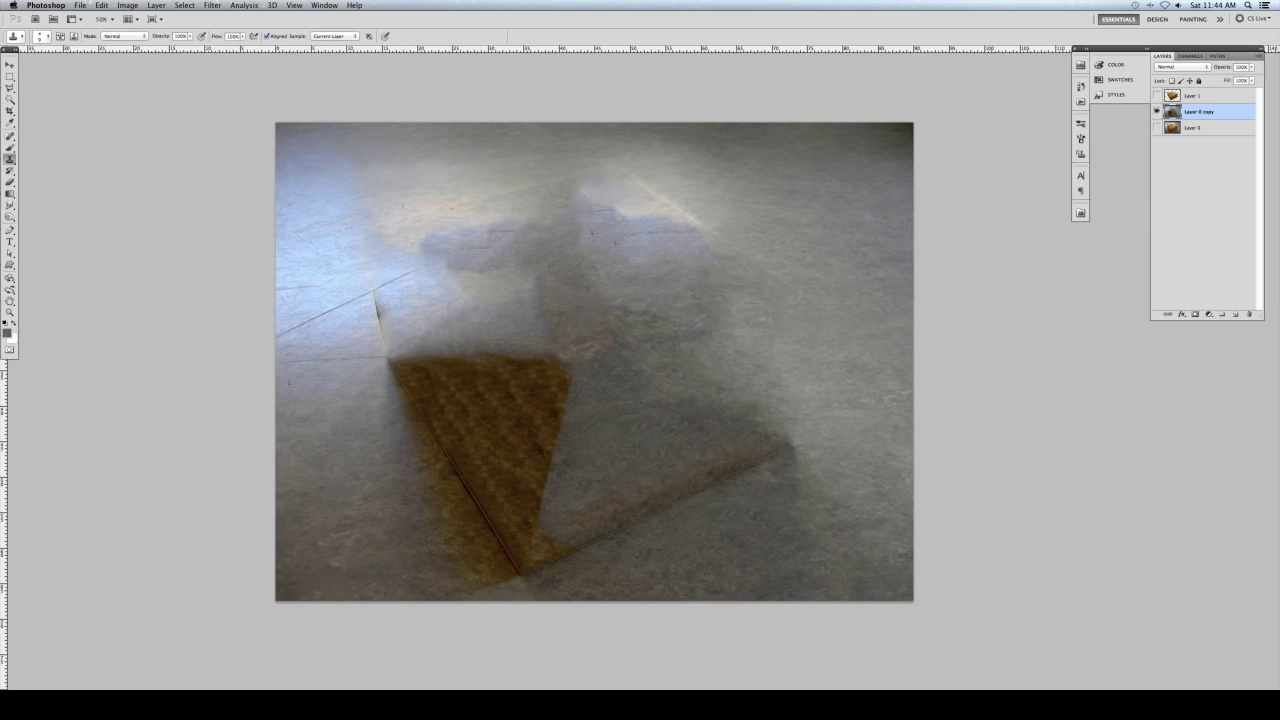
{"action": "right_click", "coordinate": [649, 208]}
{"action": "left_click_drag", "start_coordinate": [665, 221], "coordinate": [700, 223]}
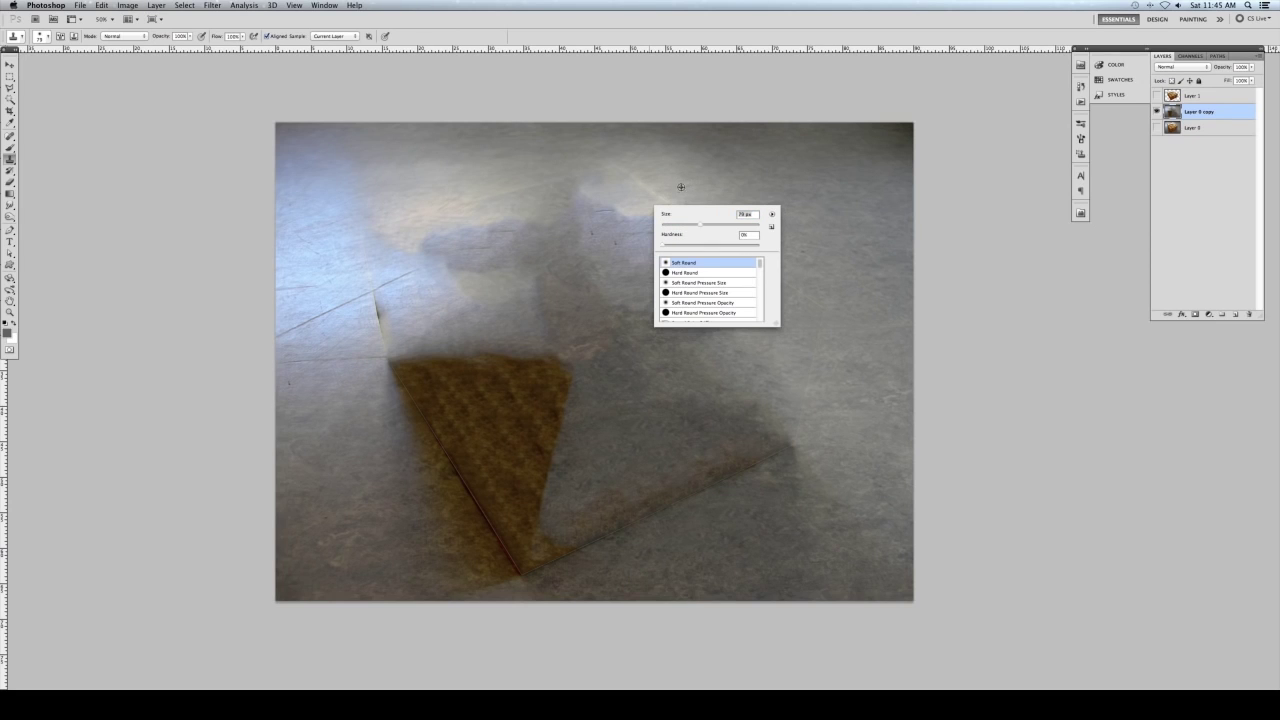
{"action": "left_click", "coordinate": [681, 187]}
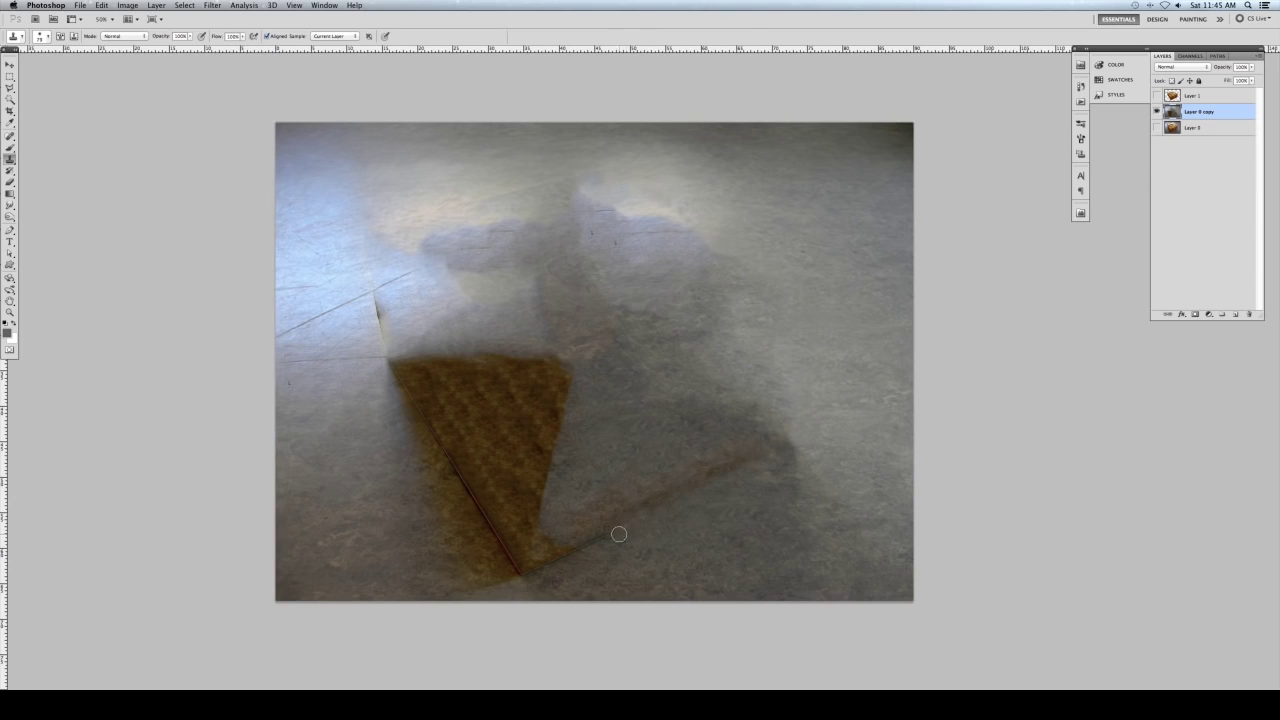
{"action": "mouse_move", "coordinate": [604, 537]}
{"action": "left_mouse_down"}
{"action": "mouse_move", "coordinate": [575, 553]}
{"action": "mouse_move", "coordinate": [588, 545]}
{"action": "mouse_move", "coordinate": [557, 557]}
{"action": "mouse_move", "coordinate": [547, 576]}
{"action": "mouse_move", "coordinate": [492, 565]}
{"action": "mouse_move", "coordinate": [518, 569]}
{"action": "mouse_move", "coordinate": [441, 468]}
{"action": "mouse_move", "coordinate": [495, 530]}
{"action": "mouse_move", "coordinate": [464, 512]}
{"action": "mouse_move", "coordinate": [474, 497]}
{"action": "mouse_move", "coordinate": [435, 480]}
{"action": "mouse_move", "coordinate": [462, 472]}
{"action": "mouse_move", "coordinate": [438, 435]}
{"action": "left_mouse_up"}
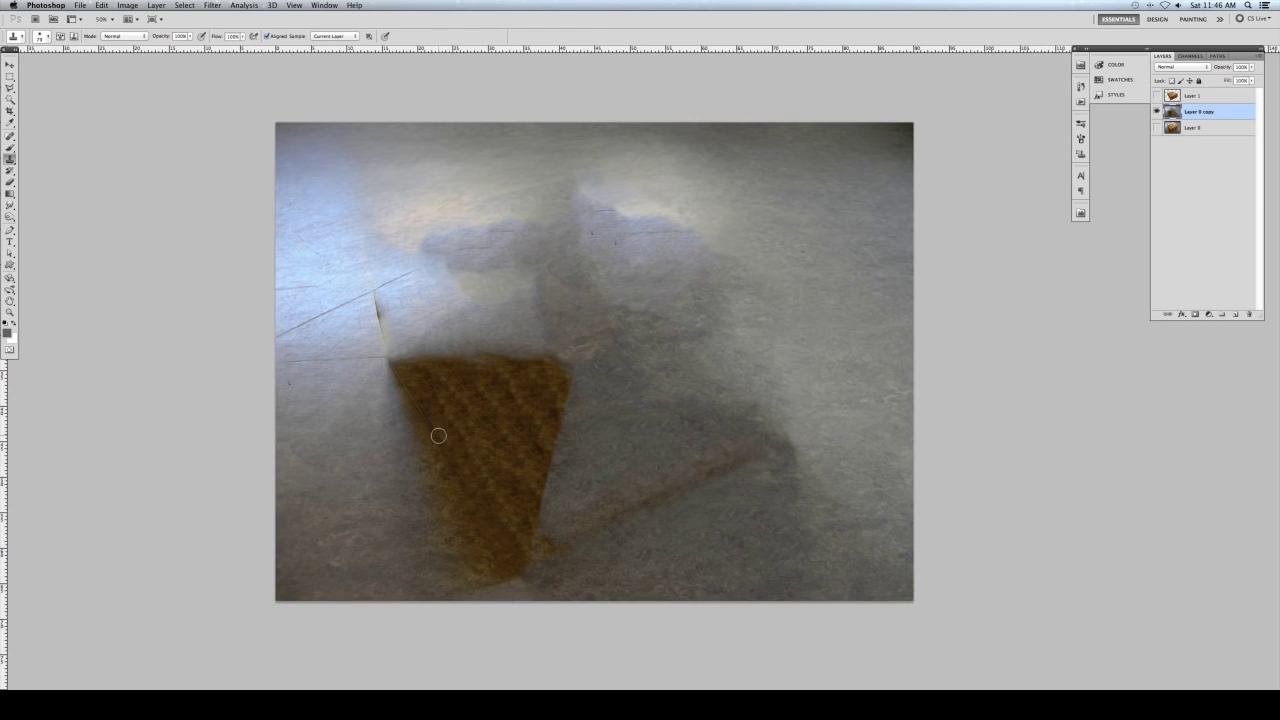
{"action": "left_click", "coordinate": [399, 328], "text": "alt"}
{"action": "mouse_move", "coordinate": [383, 334]}
{"action": "left_mouse_down"}
{"action": "mouse_move", "coordinate": [385, 282]}
{"action": "mouse_move", "coordinate": [376, 292]}
{"action": "mouse_move", "coordinate": [372, 280]}
{"action": "left_mouse_up"}
{"action": "key", "text": "v"}
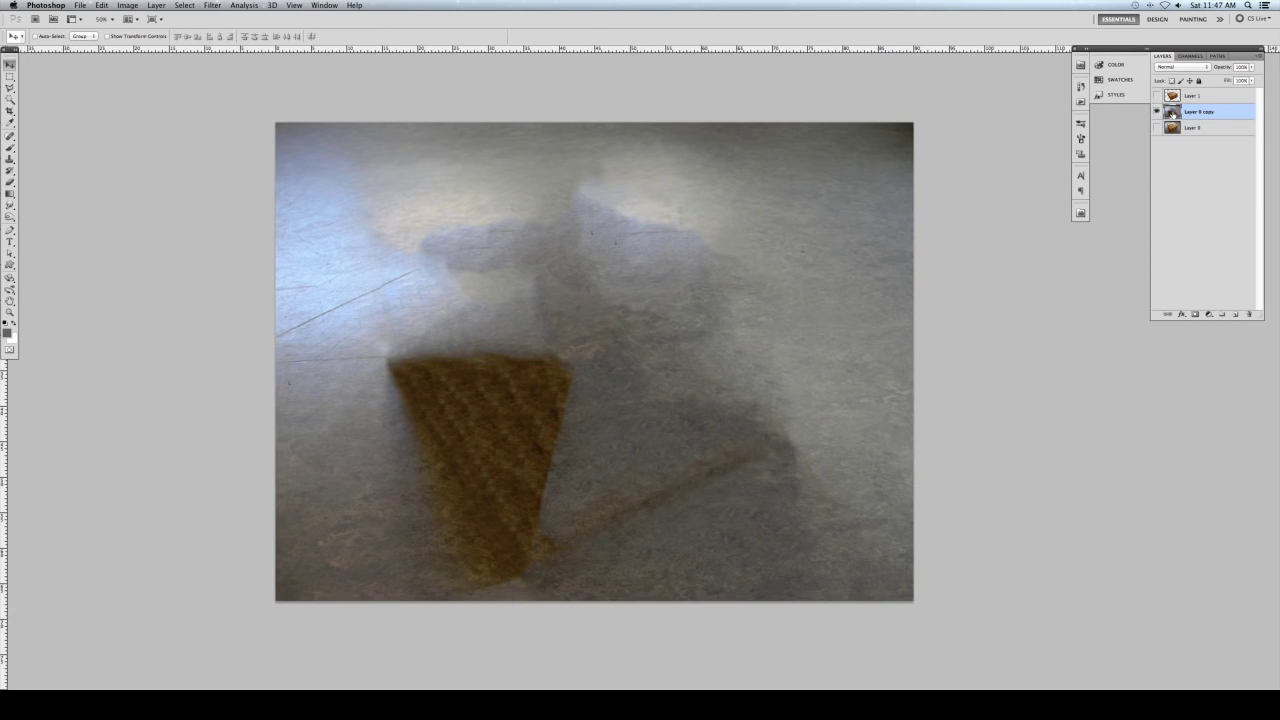
Rename the floor layer to background and the cut-out layer to Box, and make the Box layer visible.
{"action": "double_click", "coordinate": [1196, 112]}
{"action": "type", "text": "background"}
{"action": "key", "text": "Return"}
{"action": "double_click", "coordinate": [1191, 96]}
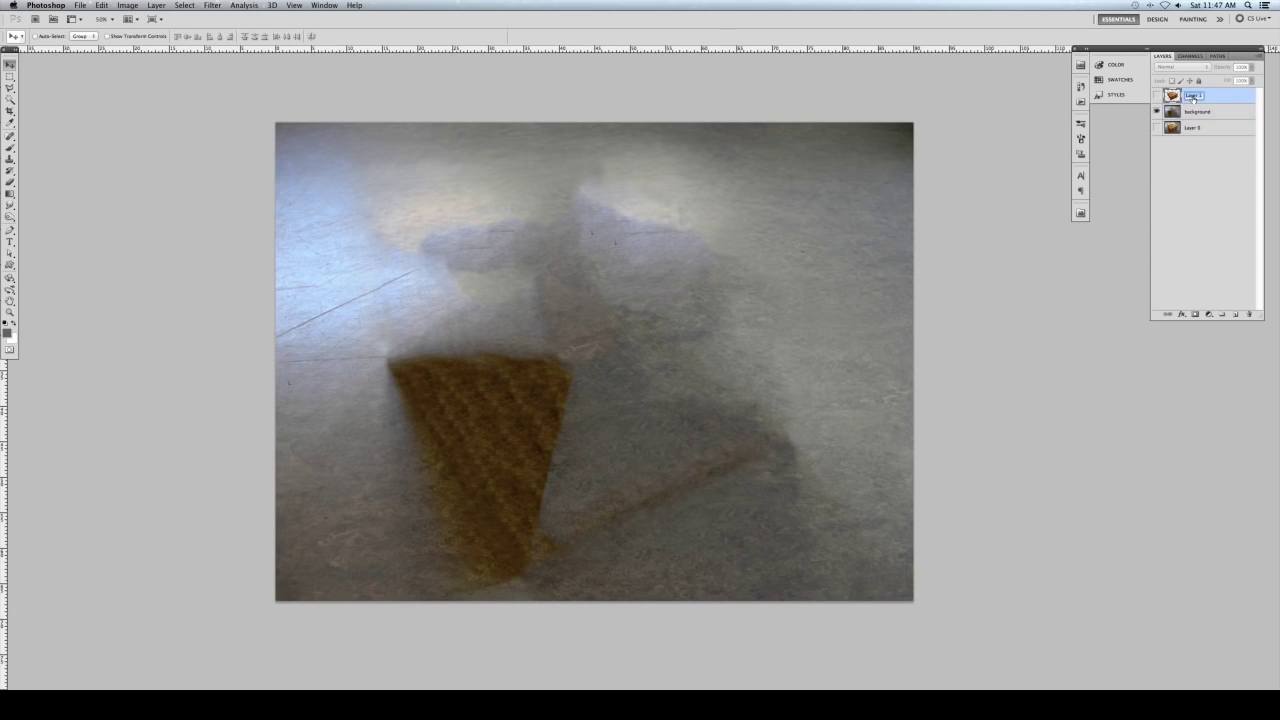
{"action": "key", "text": "Return"}
{"action": "left_click", "coordinate": [1140, 95]}
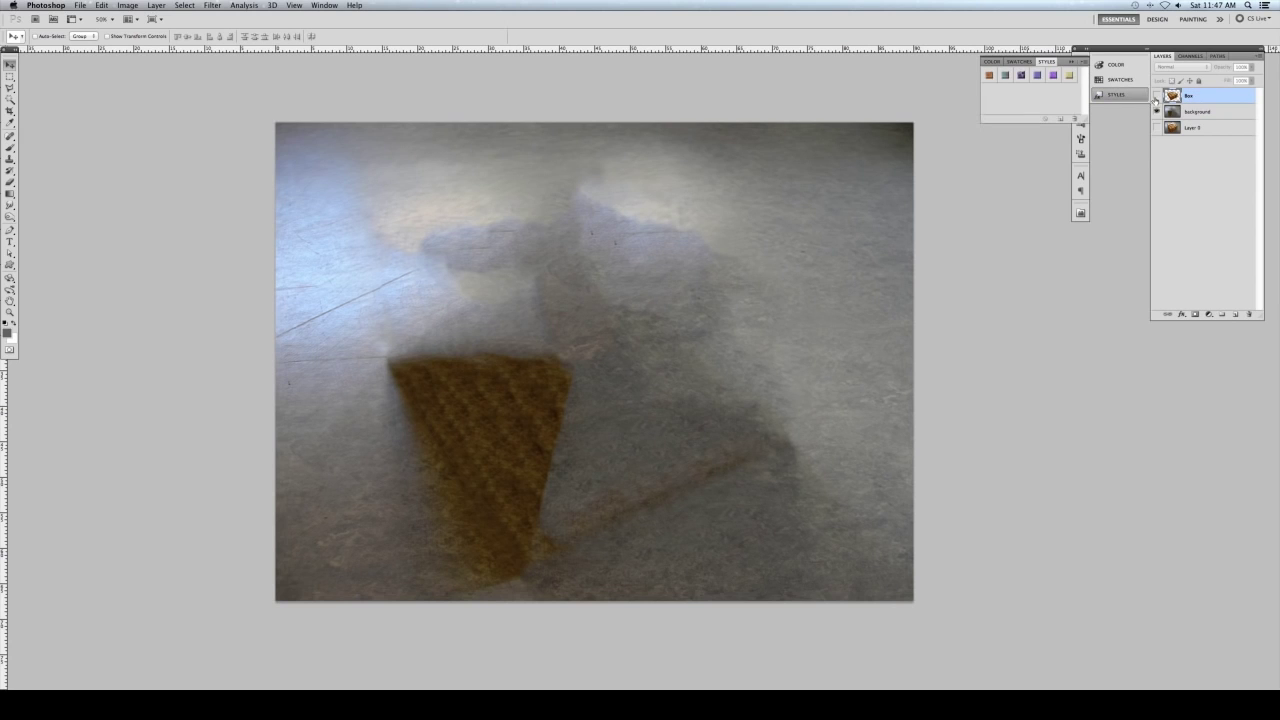
{"action": "left_click", "coordinate": [1157, 96]}
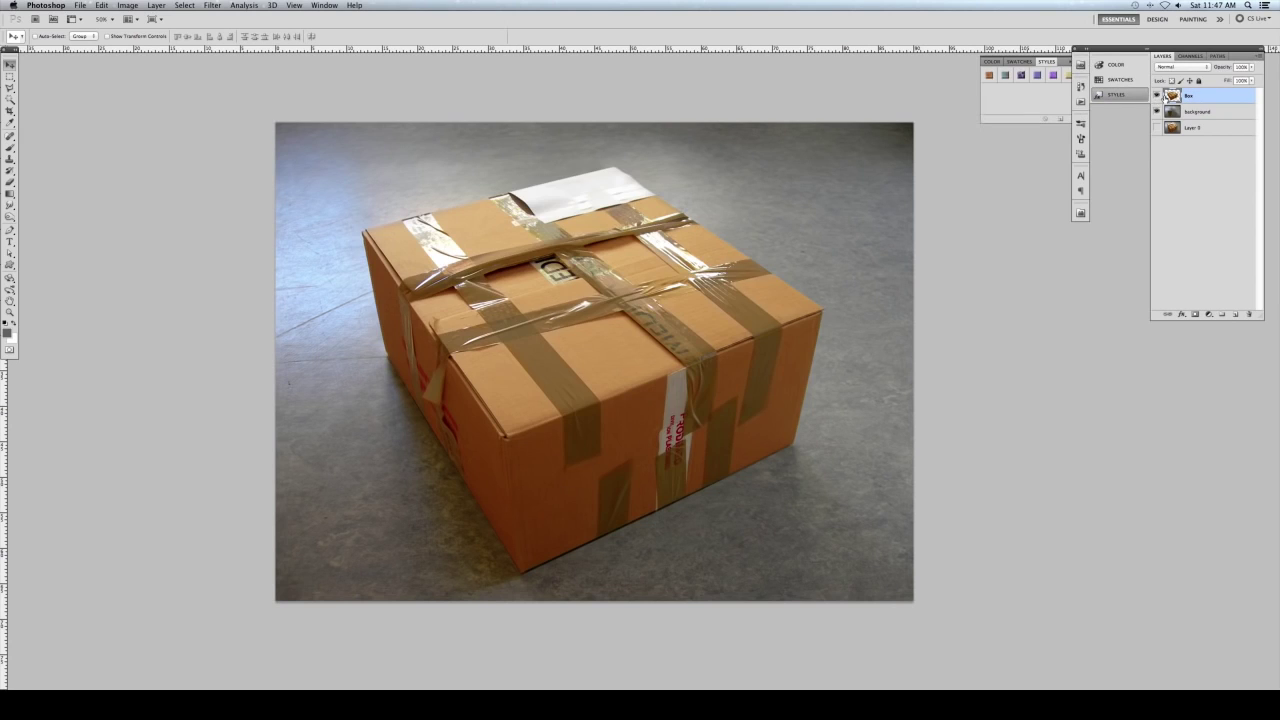
Compare the image with and without the Box layer to check the filled floor behind it.
{"action": "left_click", "coordinate": [1157, 96]}
{"action": "left_click", "coordinate": [1157, 96]}
{"action": "left_click", "coordinate": [1158, 97]}
{"action": "left_click", "coordinate": [1157, 96]}
{"action": "left_click", "coordinate": [1157, 96]}
{"action": "left_click", "coordinate": [1157, 96]}
{"action": "left_click", "coordinate": [1157, 96]}
{"action": "left_click", "coordinate": [1157, 96]}
{"action": "left_click", "coordinate": [1157, 96]}
{"action": "left_click", "coordinate": [1157, 96]}
{"action": "left_click", "coordinate": [1157, 96]}
{"action": "left_click", "coordinate": [1157, 96]}
Save the layered image as projection.psd with Maximize Compatibility enabled.
{"action": "key", "text": "shift+super+s"}
{"action": "type", "text": "project"}
{"action": "key", "text": "Return"}
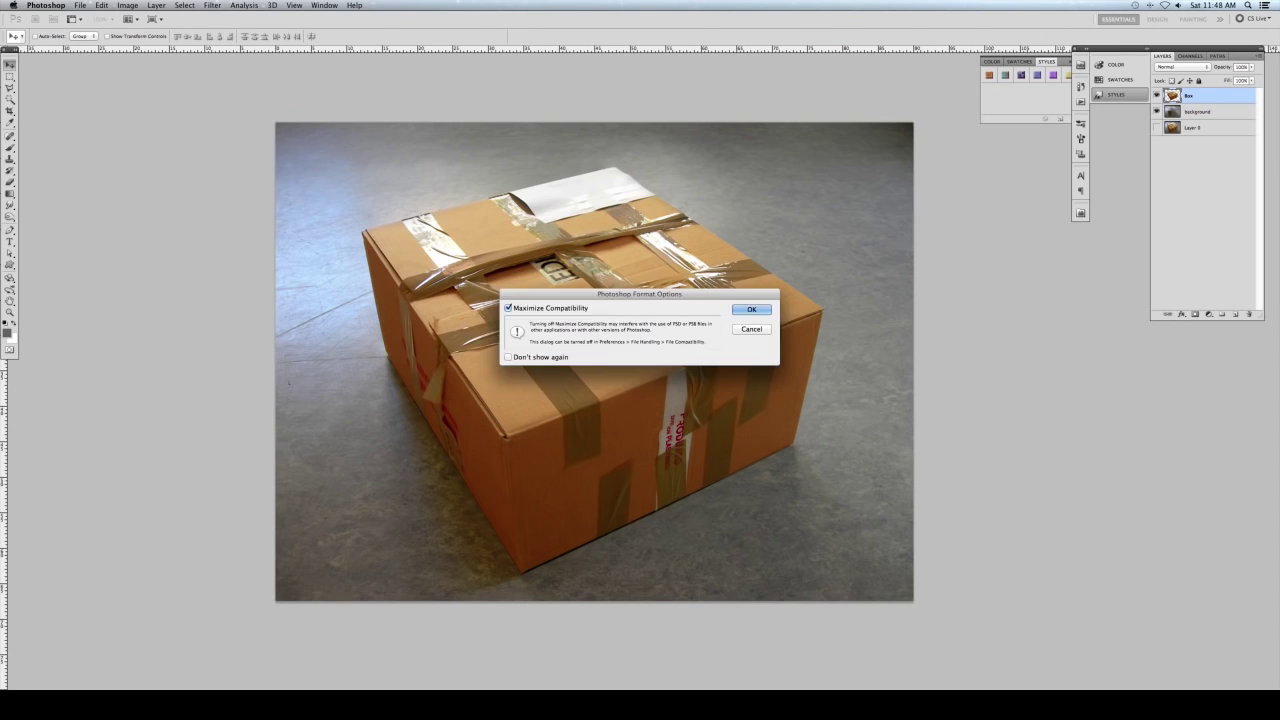
{"action": "key", "text": "Return"}
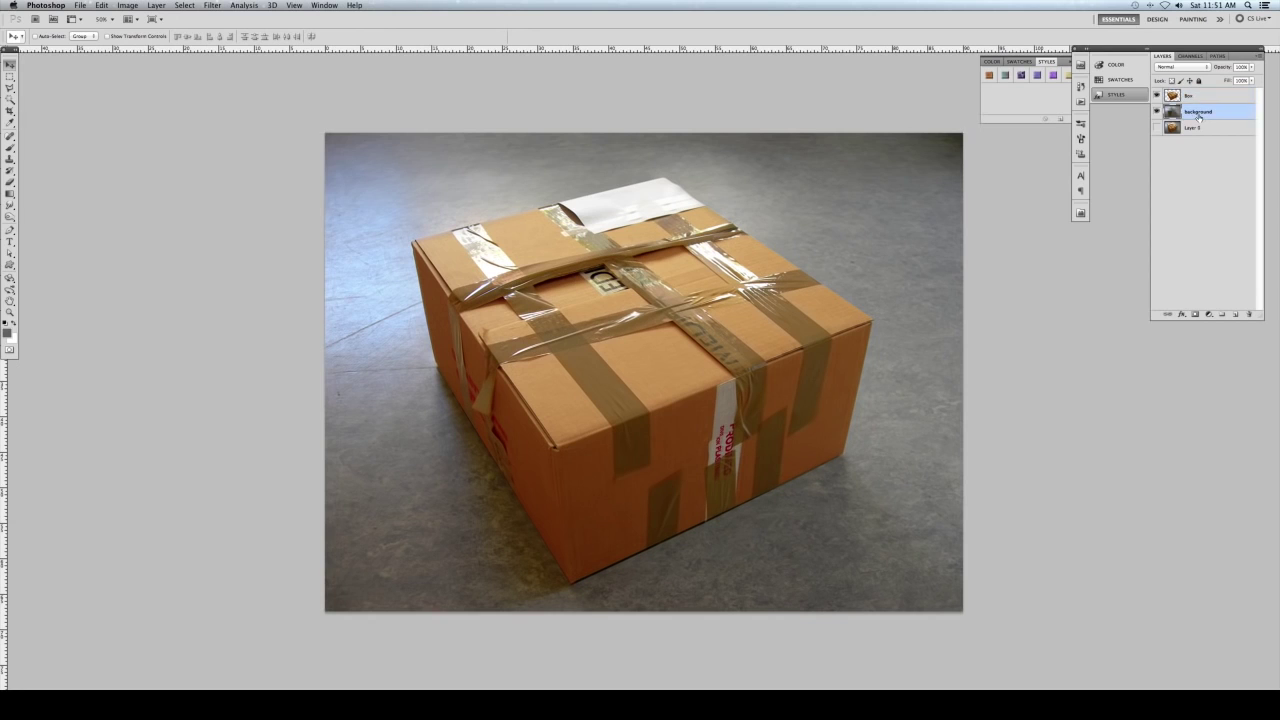
Hide the Box layer and save the floor image as a JPEG named ground.jpg.
{"action": "left_click", "coordinate": [1157, 95]}
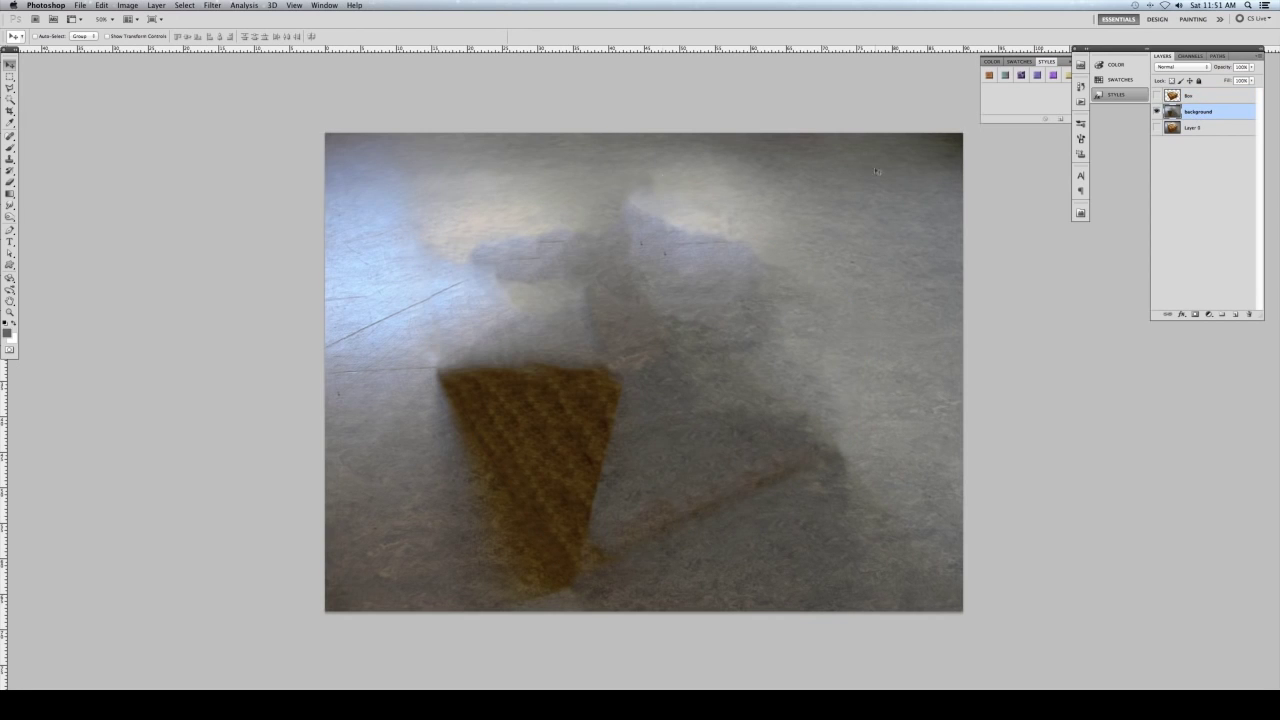
{"action": "left_click", "coordinate": [80, 5]}
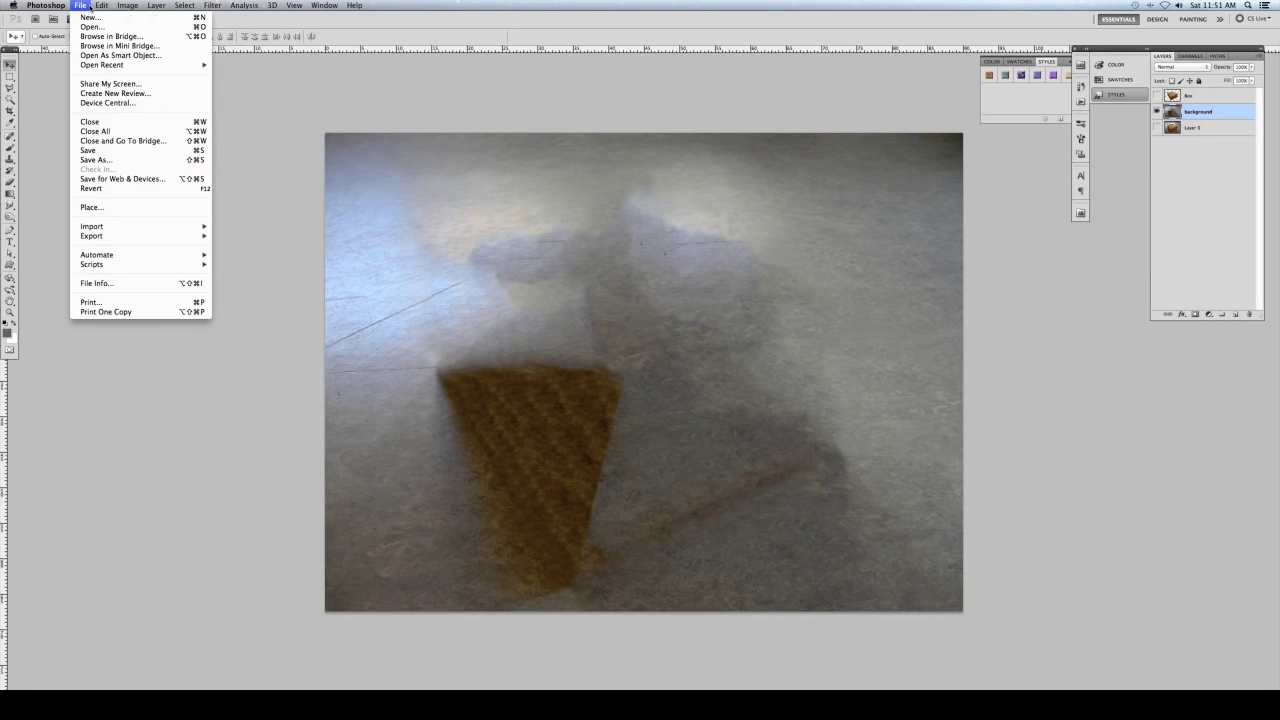
{"action": "left_click", "coordinate": [110, 159]}
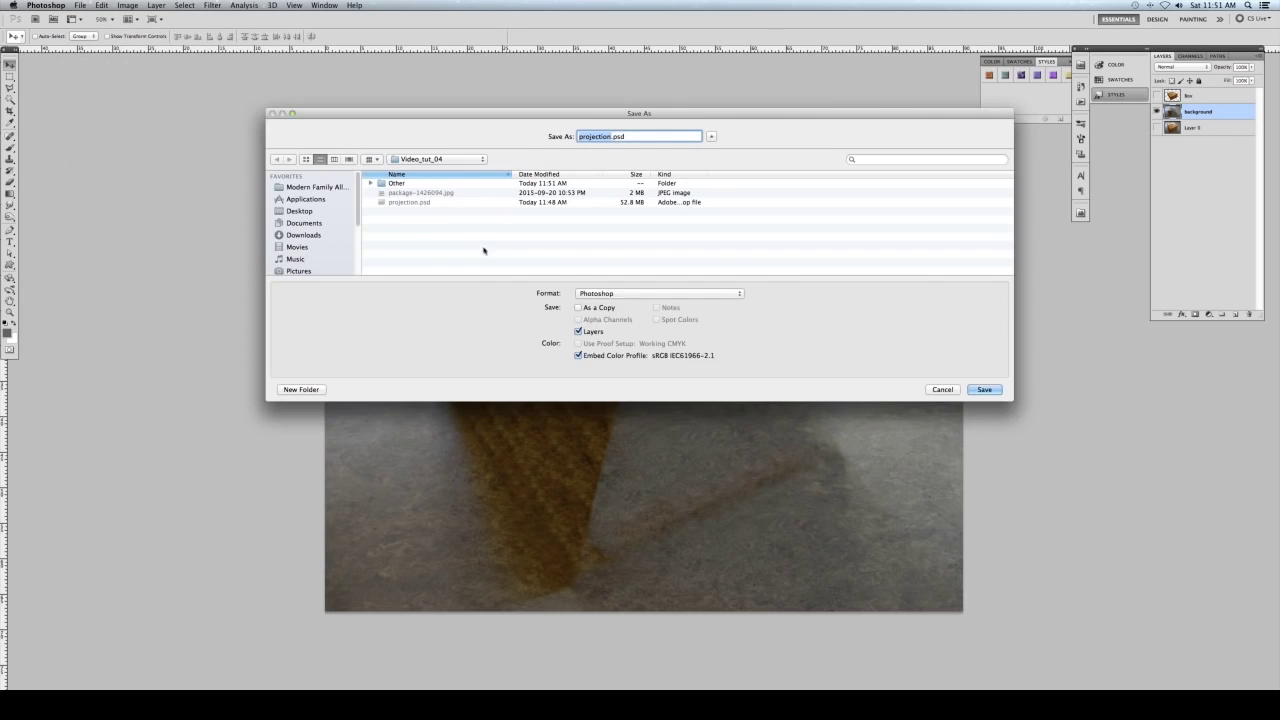
{"action": "left_click", "coordinate": [628, 293]}
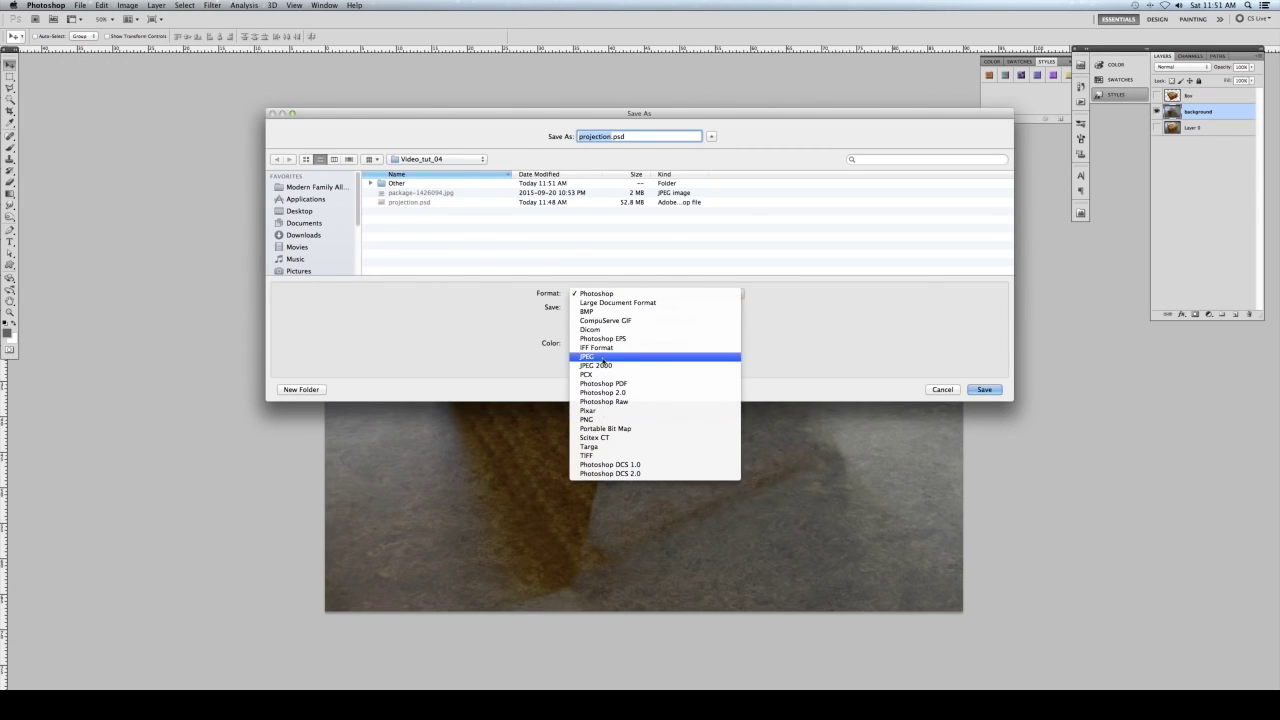
{"action": "left_click", "coordinate": [600, 357]}
{"action": "type", "text": "ground"}
{"action": "type", "text": "nd"}
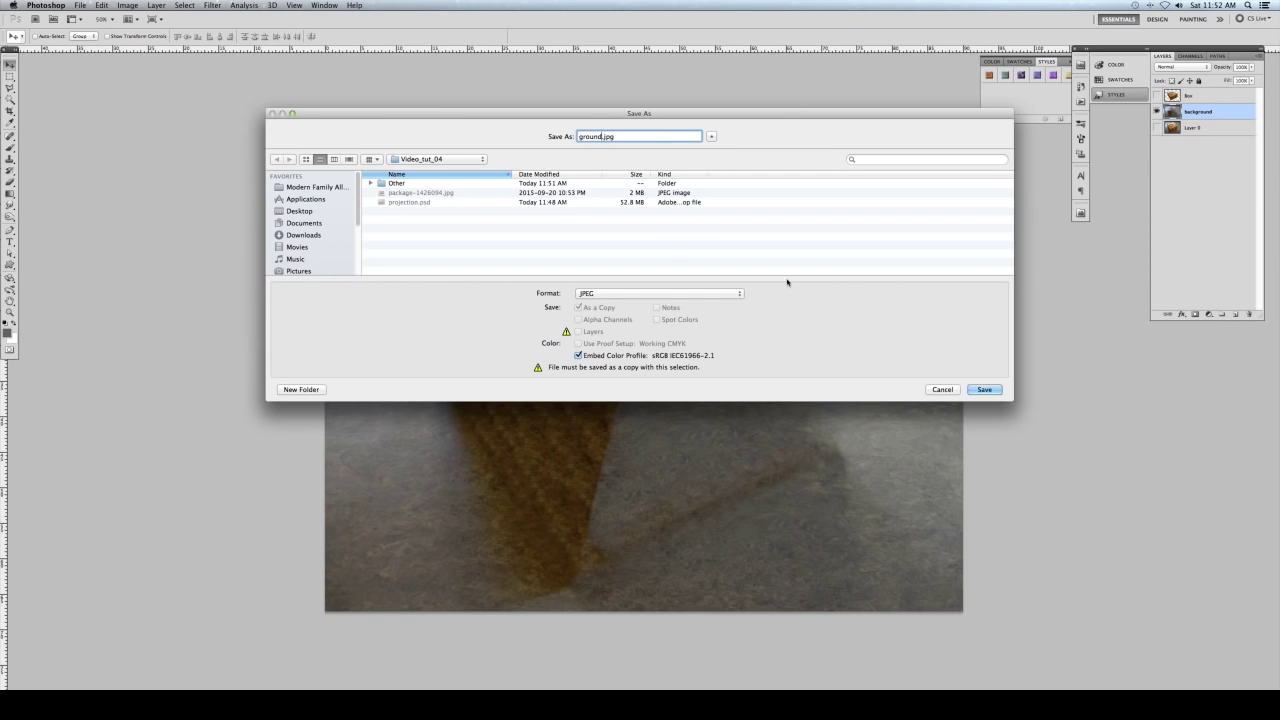
{"action": "key", "text": "Return"}
{"action": "left_click", "coordinate": [659, 322]}
{"action": "left_click", "coordinate": [703, 273]}
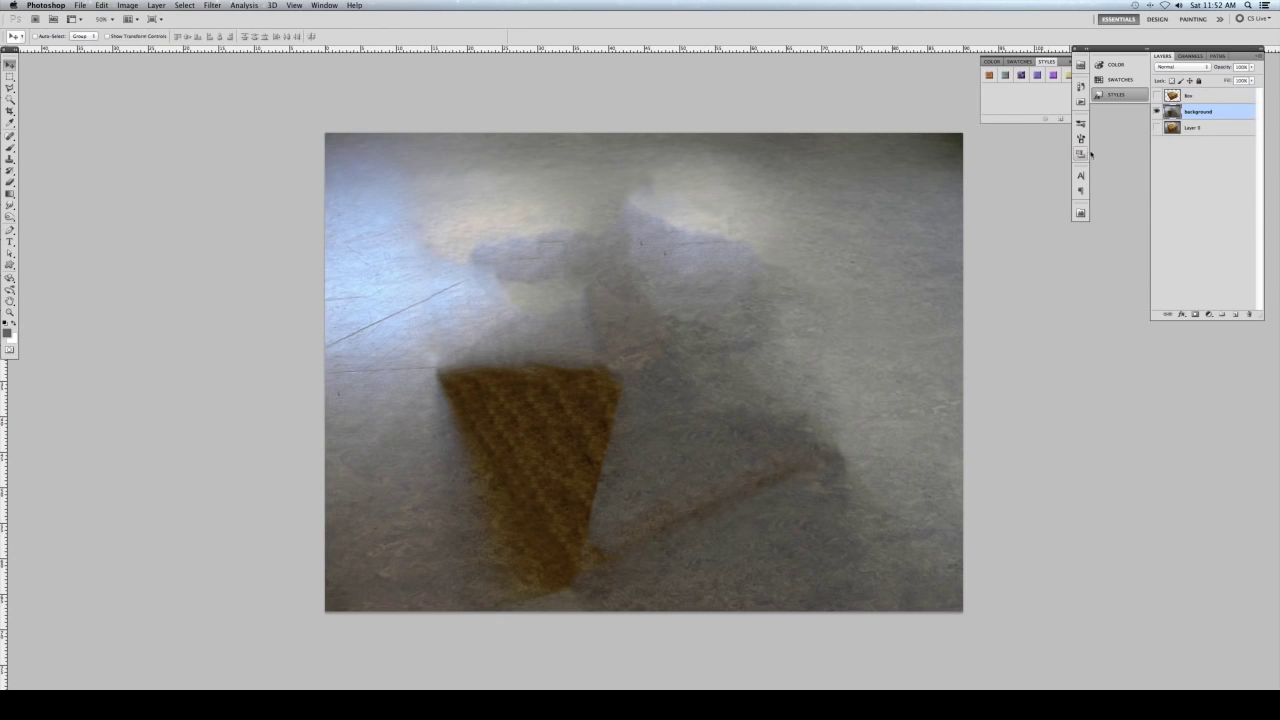
Show the Box layer again and save the combined image as a JPEG named box_projection.
{"action": "left_click", "coordinate": [1156, 96]}
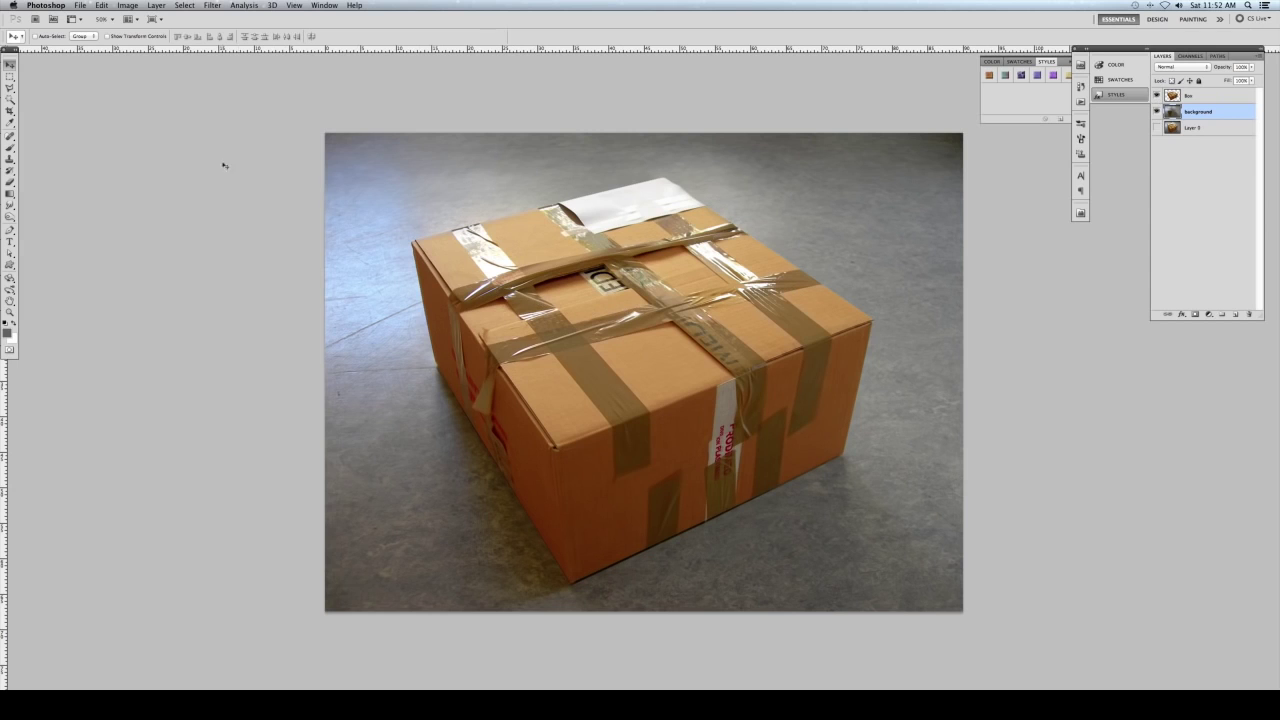
{"action": "left_click", "coordinate": [80, 5]}
{"action": "left_click", "coordinate": [100, 161]}
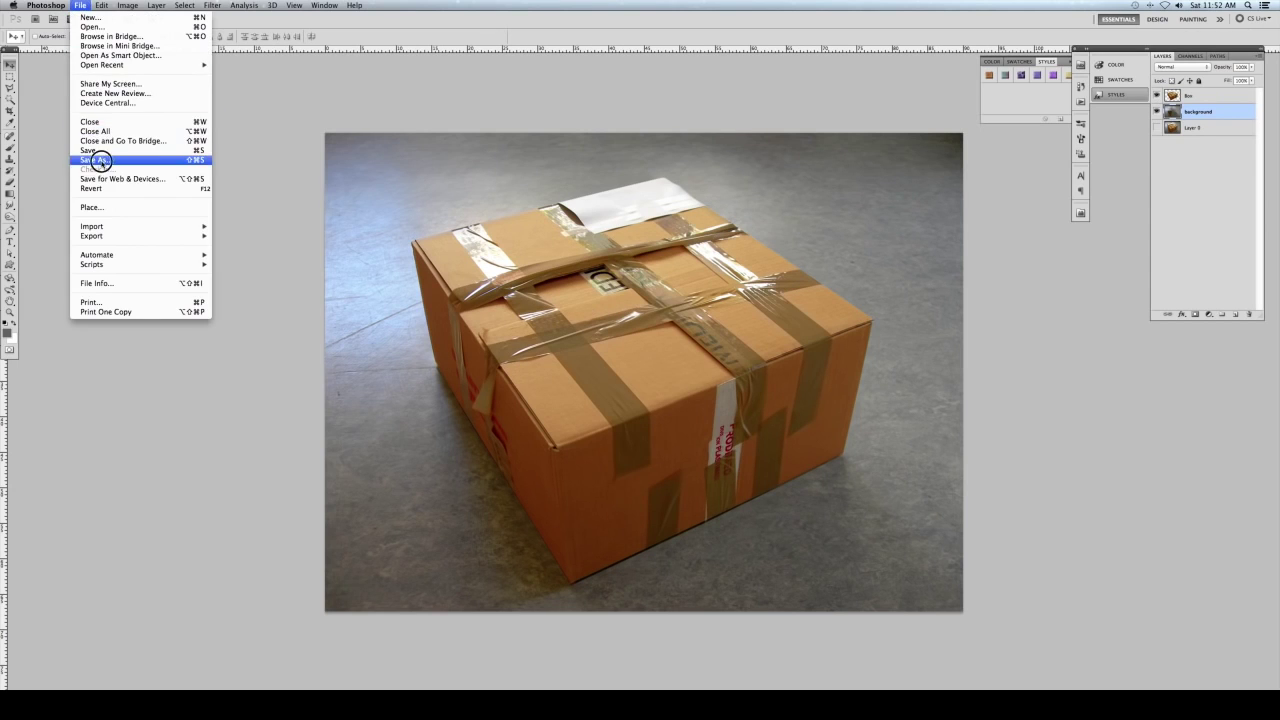
{"action": "left_click", "coordinate": [596, 294]}
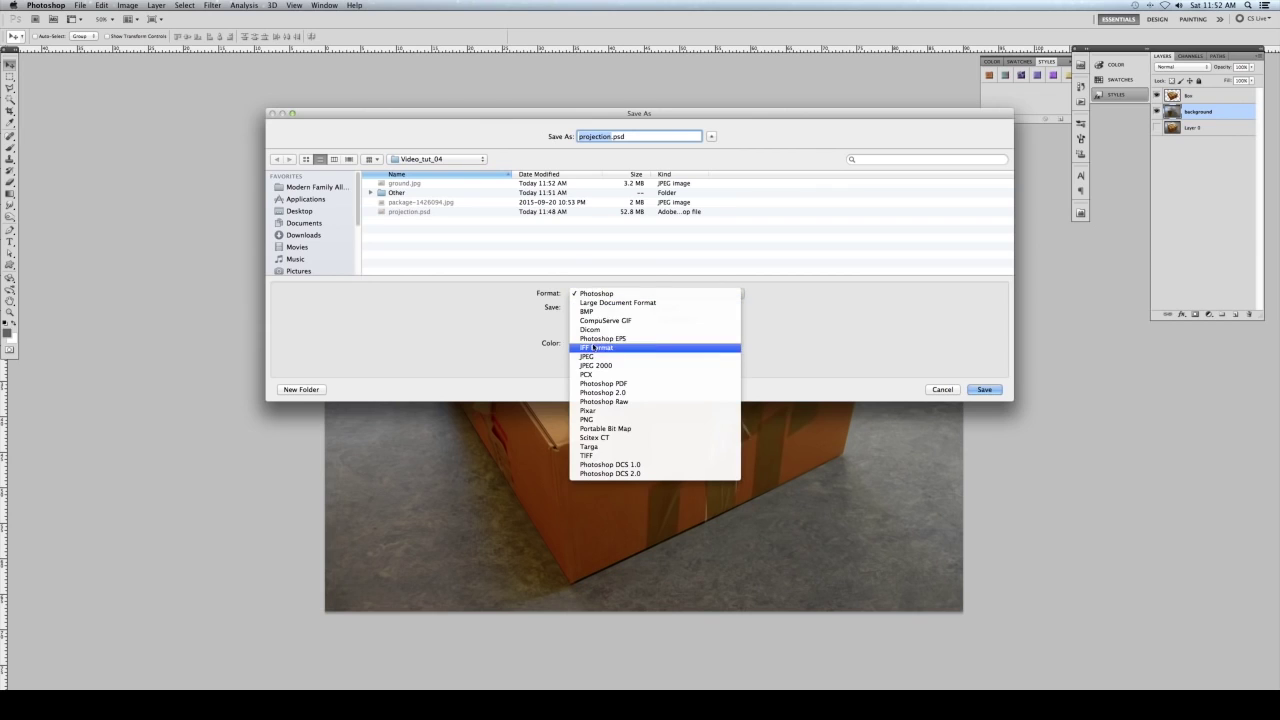
{"action": "left_click", "coordinate": [588, 356]}
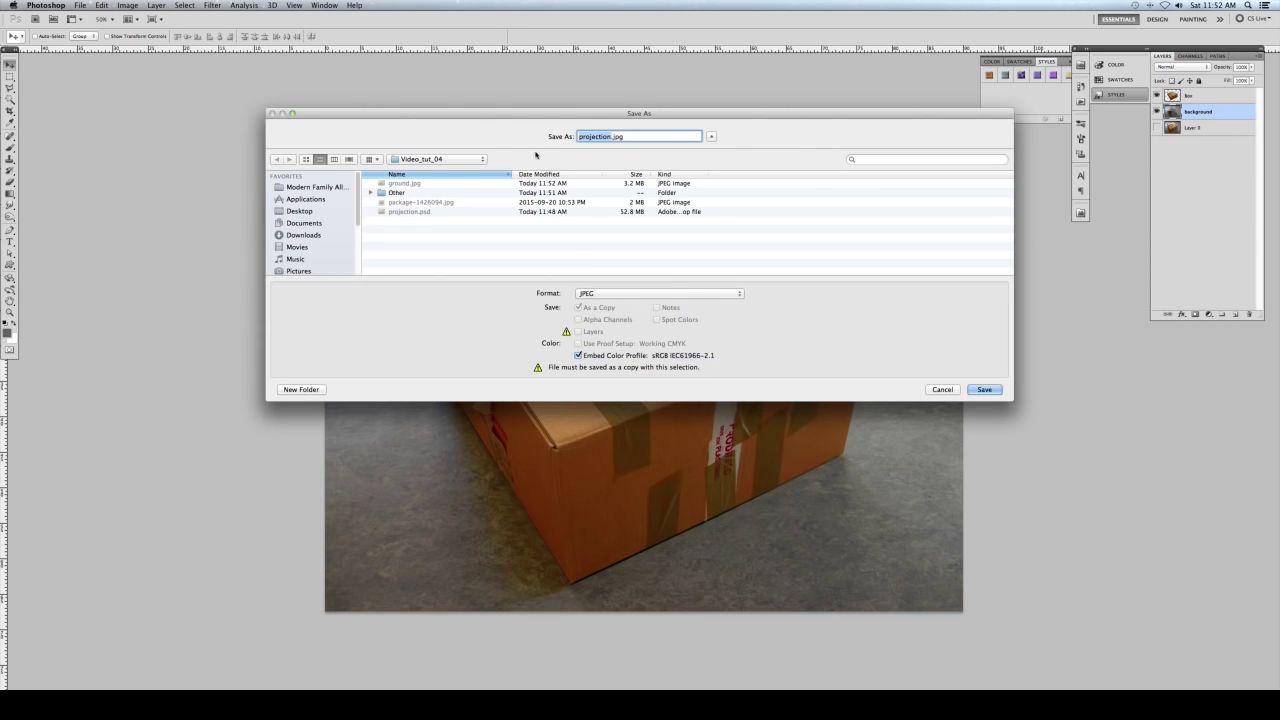
{"action": "type", "text": "box_projection"}
{"action": "key", "text": "Return"}
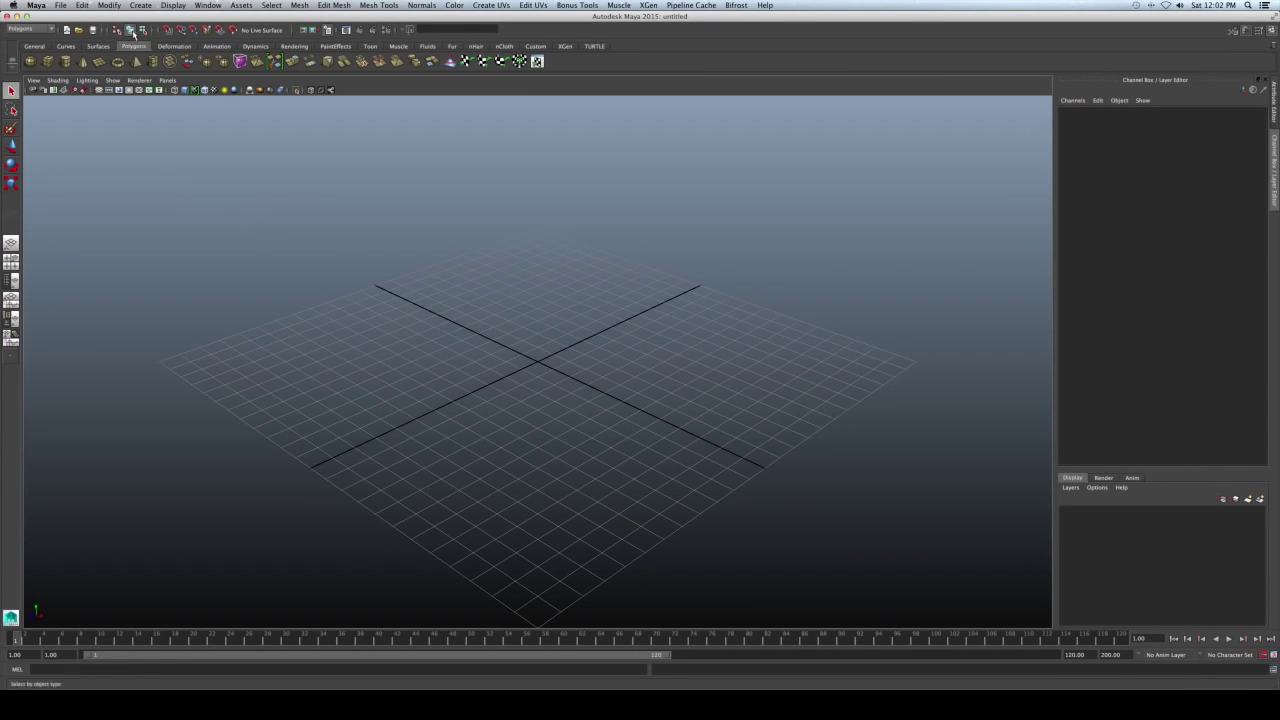
Create a camera and add an image plane to it through its Environment attributes.
{"action": "left_click", "coordinate": [140, 5]}
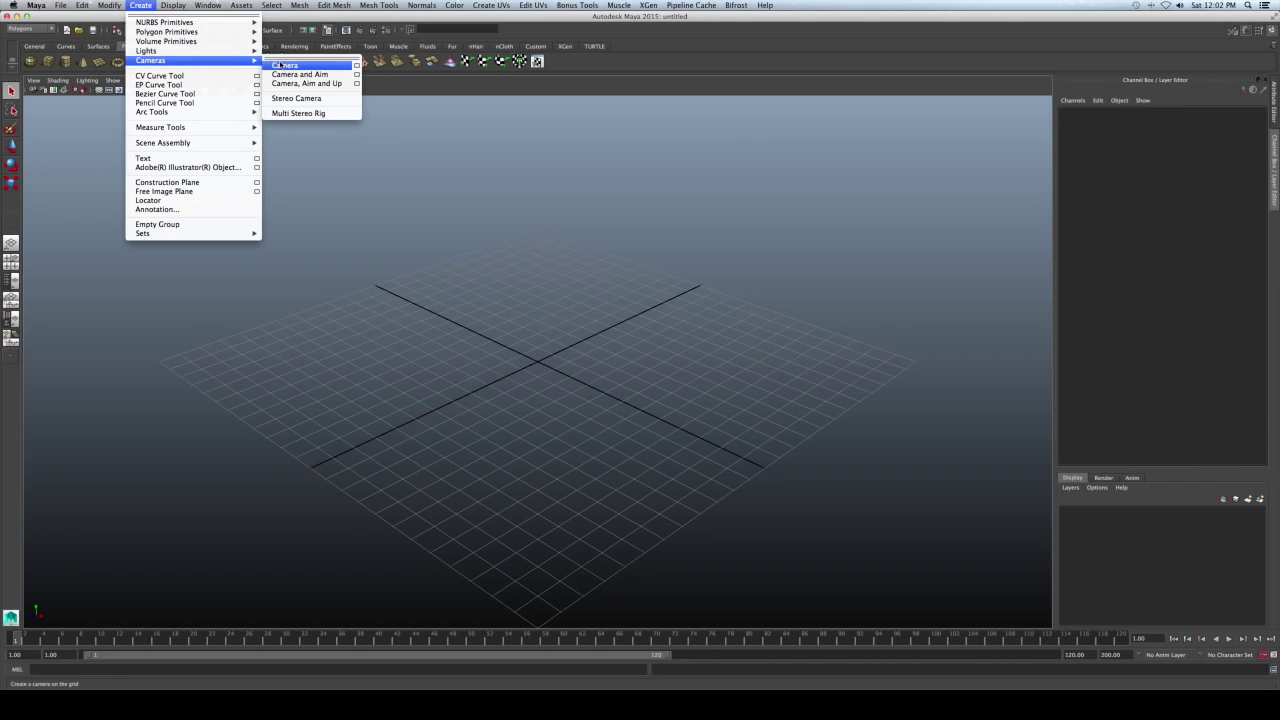
{"action": "left_click", "coordinate": [284, 64]}
{"action": "key", "text": "ctrl+a"}
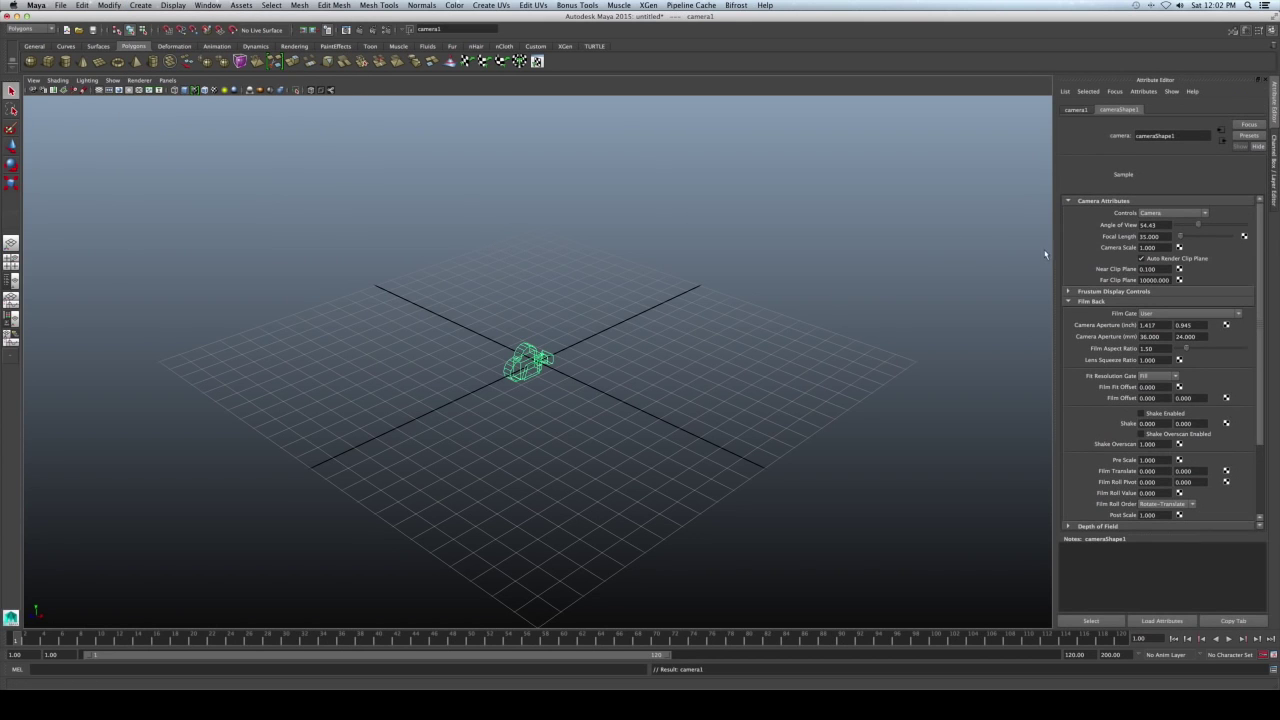
{"action": "scroll", "coordinate": [1200, 380], "scroll_direction": "down", "scroll_amount": 4}
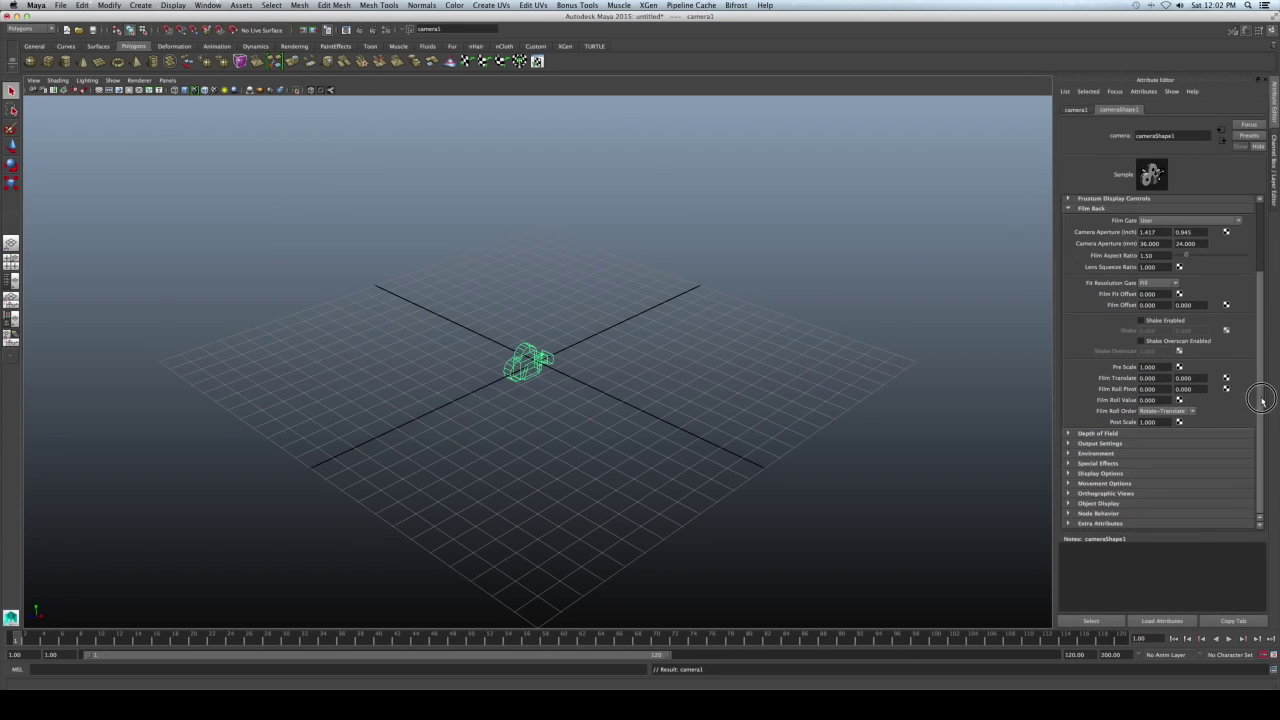
{"action": "left_click", "coordinate": [1109, 453]}
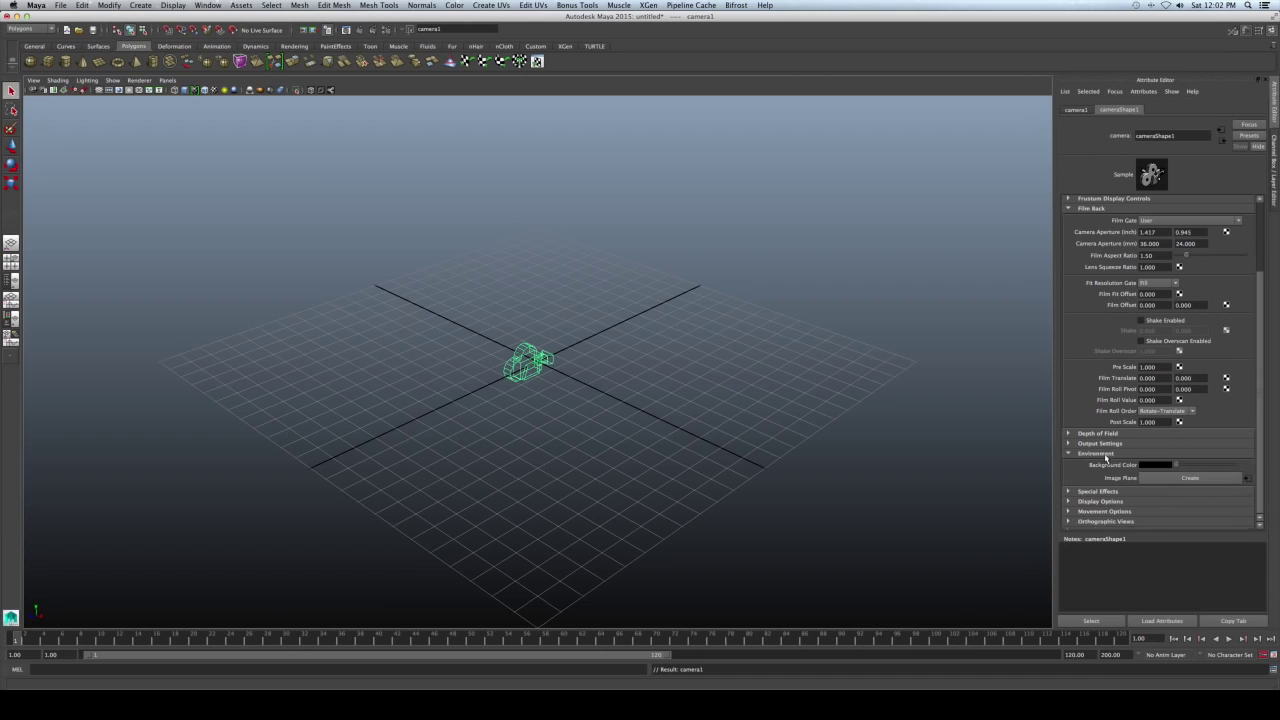
{"action": "left_click", "coordinate": [1199, 478]}
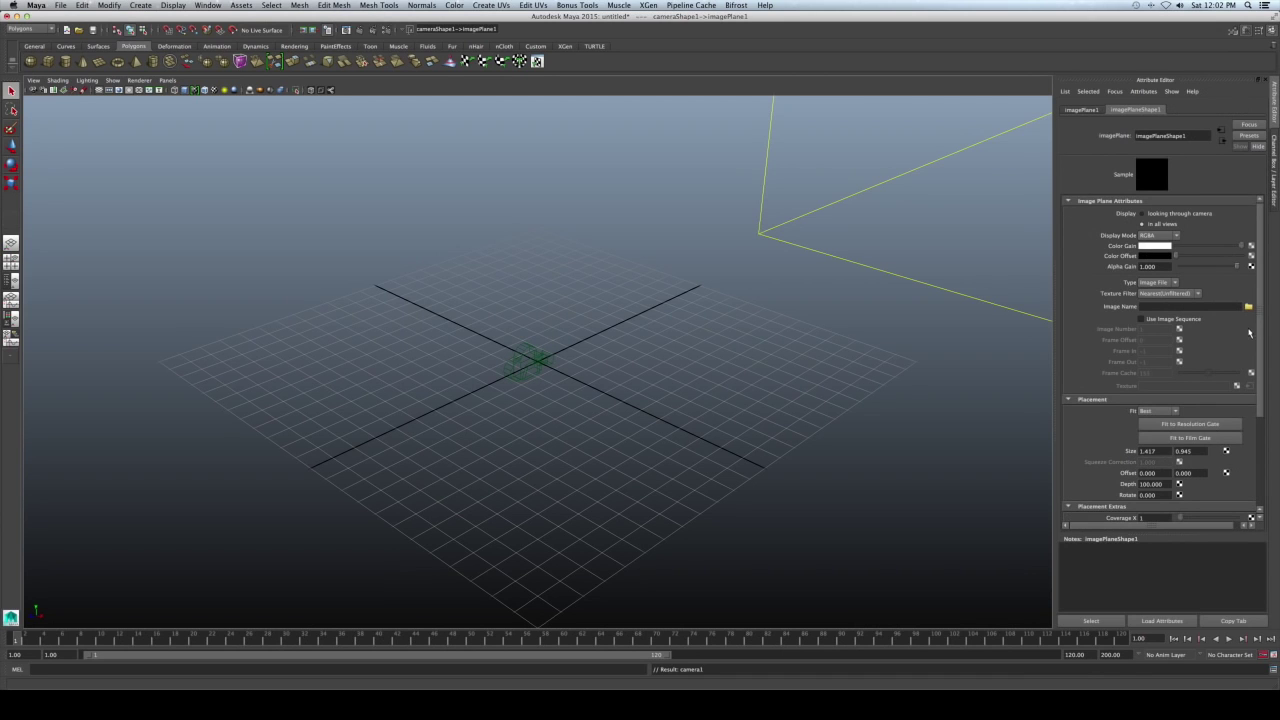
Load box_projection.jpg from the sourceimages folder as the camera's image plane picture.
{"action": "left_click", "coordinate": [1248, 308]}
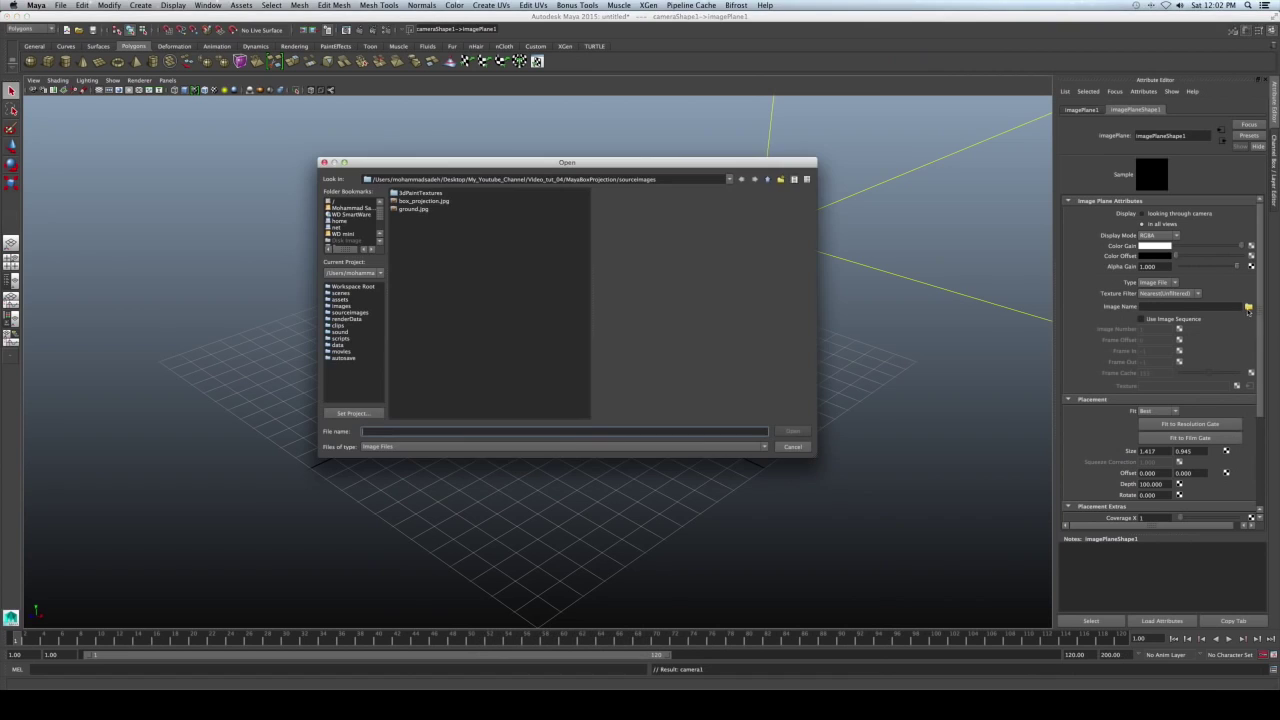
{"action": "left_click", "coordinate": [427, 202]}
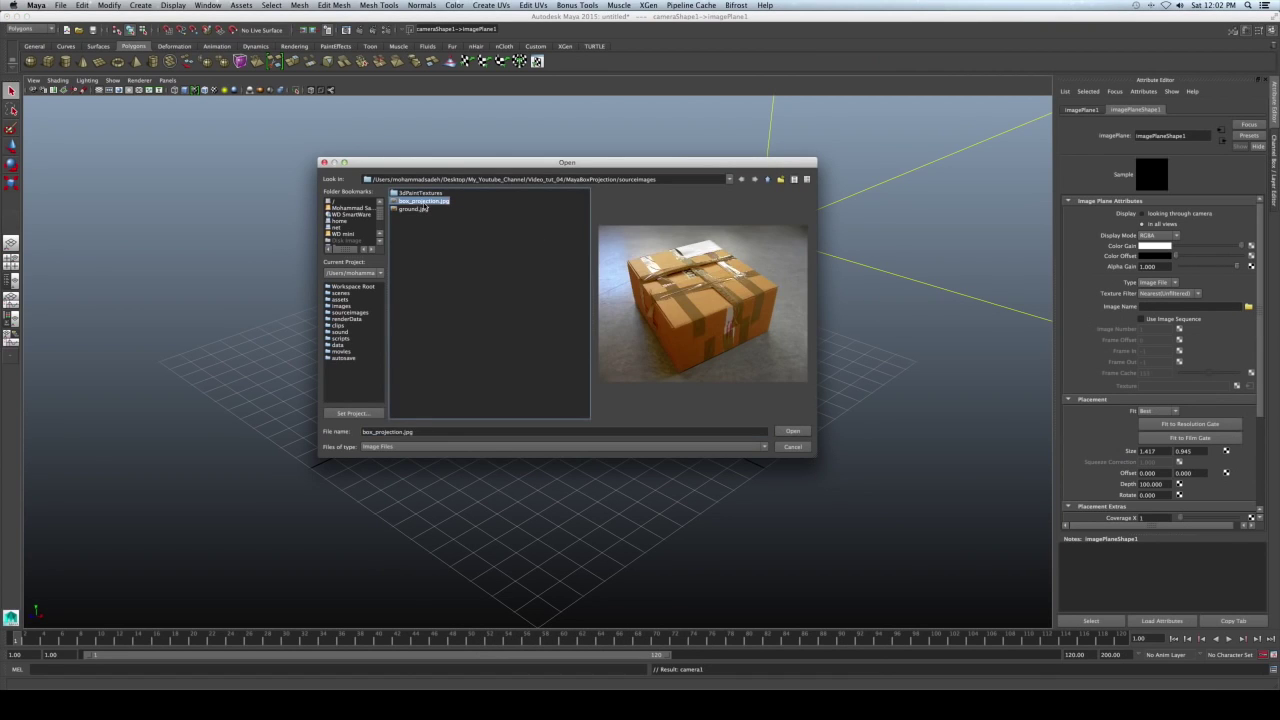
{"action": "left_click", "coordinate": [792, 431]}
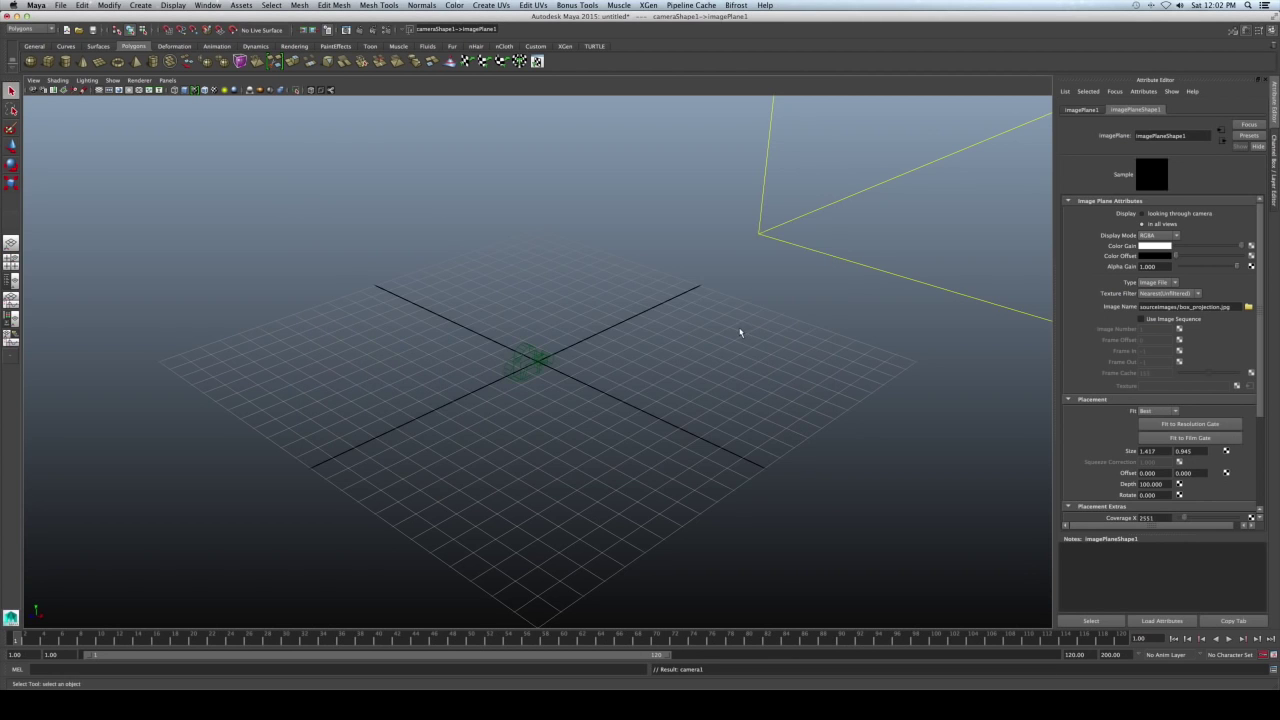
Select the new camera and look through camera1 in the viewport.
{"action": "left_click_drag", "start_coordinate": [580, 341], "coordinate": [581, 307], "text": "alt"}
{"action": "left_click", "coordinate": [519, 398]}
{"action": "left_click", "coordinate": [167, 80]}
{"action": "mouse_move", "coordinate": [185, 93]}
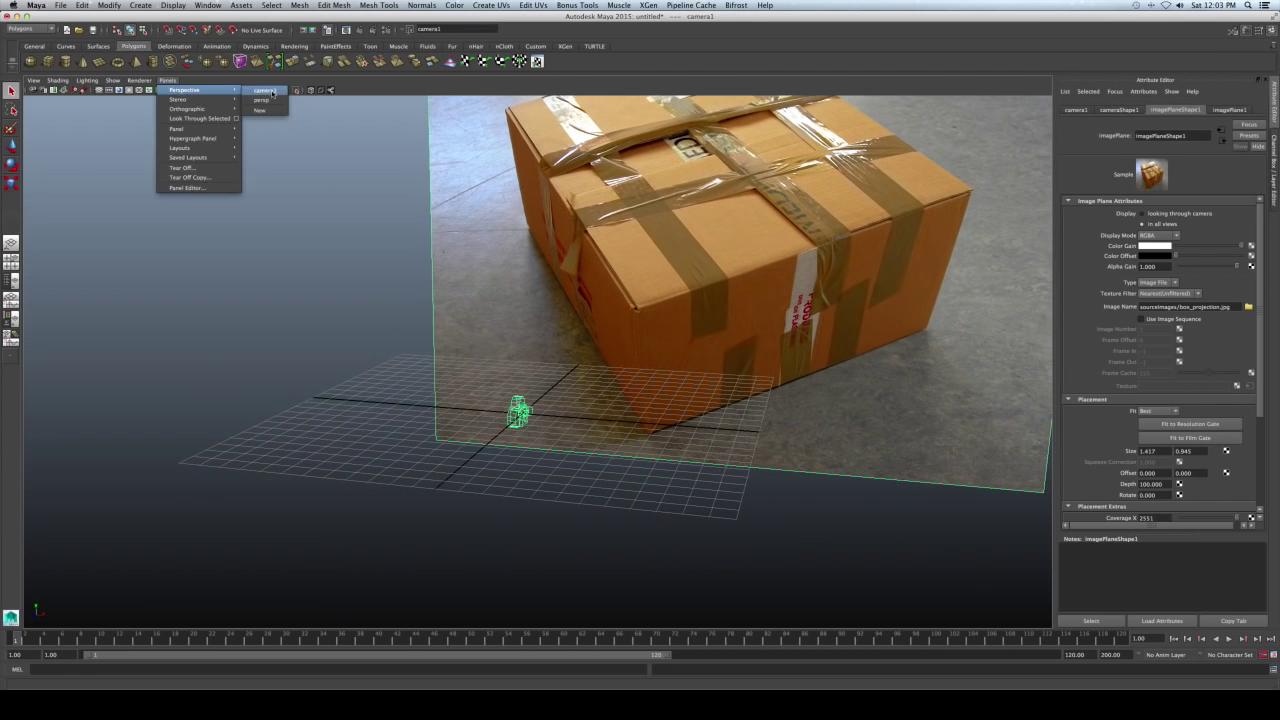
{"action": "left_click", "coordinate": [267, 91]}
Orbit, pan and dolly camera1 until the grid's perspective lines up with the top face of the photographed box.
{"action": "right_click_drag", "start_coordinate": [567, 287], "coordinate": [541, 269], "text": "alt"}
{"action": "left_click_drag", "start_coordinate": [541, 269], "coordinate": [530, 280], "text": "alt"}
{"action": "left_click_drag", "start_coordinate": [545, 333], "coordinate": [539, 392], "text": "alt"}
{"action": "left_click_drag", "start_coordinate": [549, 327], "coordinate": [476, 201], "text": "alt"}
{"action": "right_click_drag", "start_coordinate": [476, 201], "coordinate": [474, 190], "text": "alt"}
{"action": "left_click_drag", "start_coordinate": [475, 195], "coordinate": [472, 195], "text": "alt"}
{"action": "right_click_drag", "start_coordinate": [472, 195], "coordinate": [468, 194], "text": "alt"}
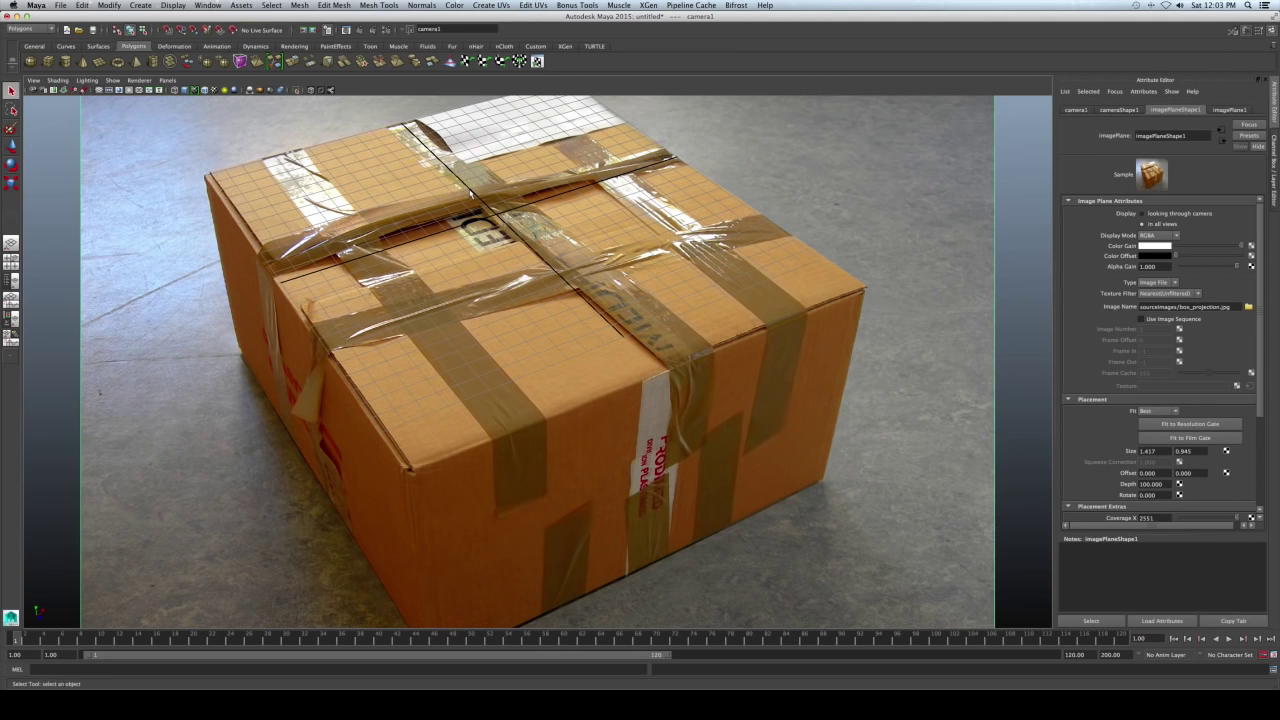
{"action": "right_click_drag", "start_coordinate": [473, 194], "coordinate": [680, 219], "text": "alt"}
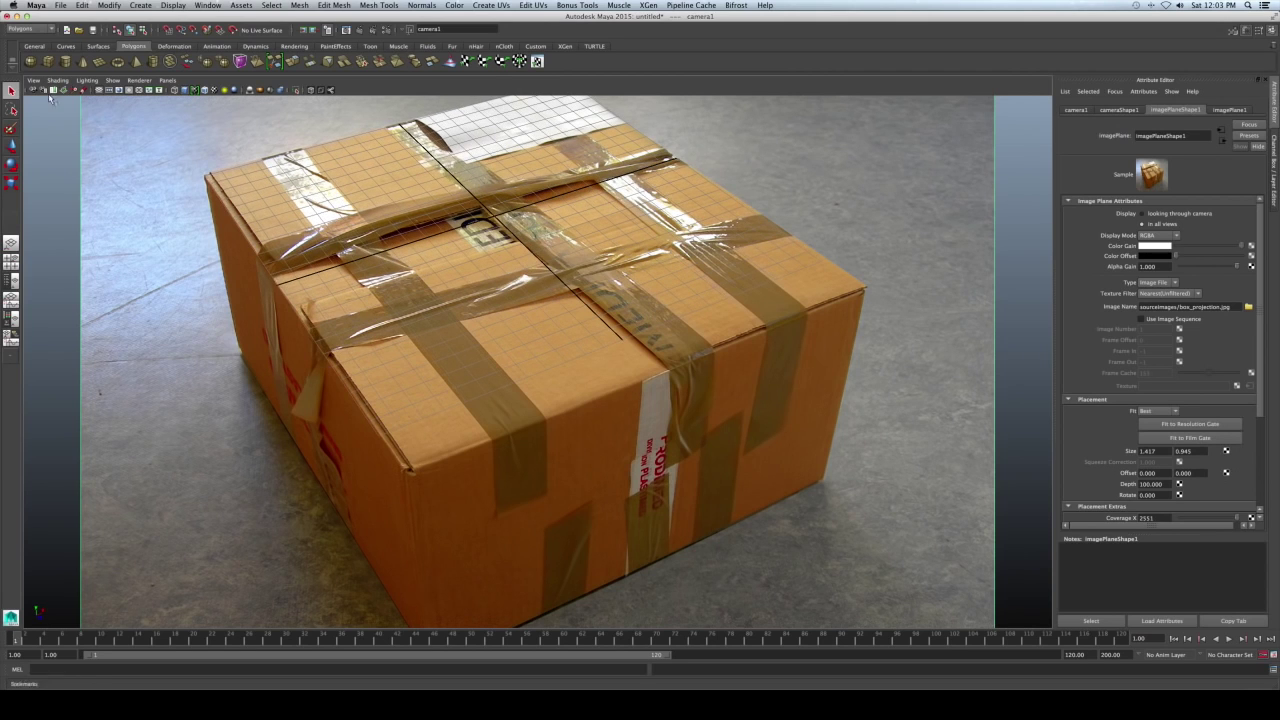
Lock all of camera1's translate, rotate, scale and visibility channels.
{"action": "key", "text": "ctrl+a"}
{"action": "left_click_drag", "start_coordinate": [1220, 120], "coordinate": [1225, 192]}
{"action": "right_click_drag", "start_coordinate": [1225, 192], "coordinate": [1221, 346]}
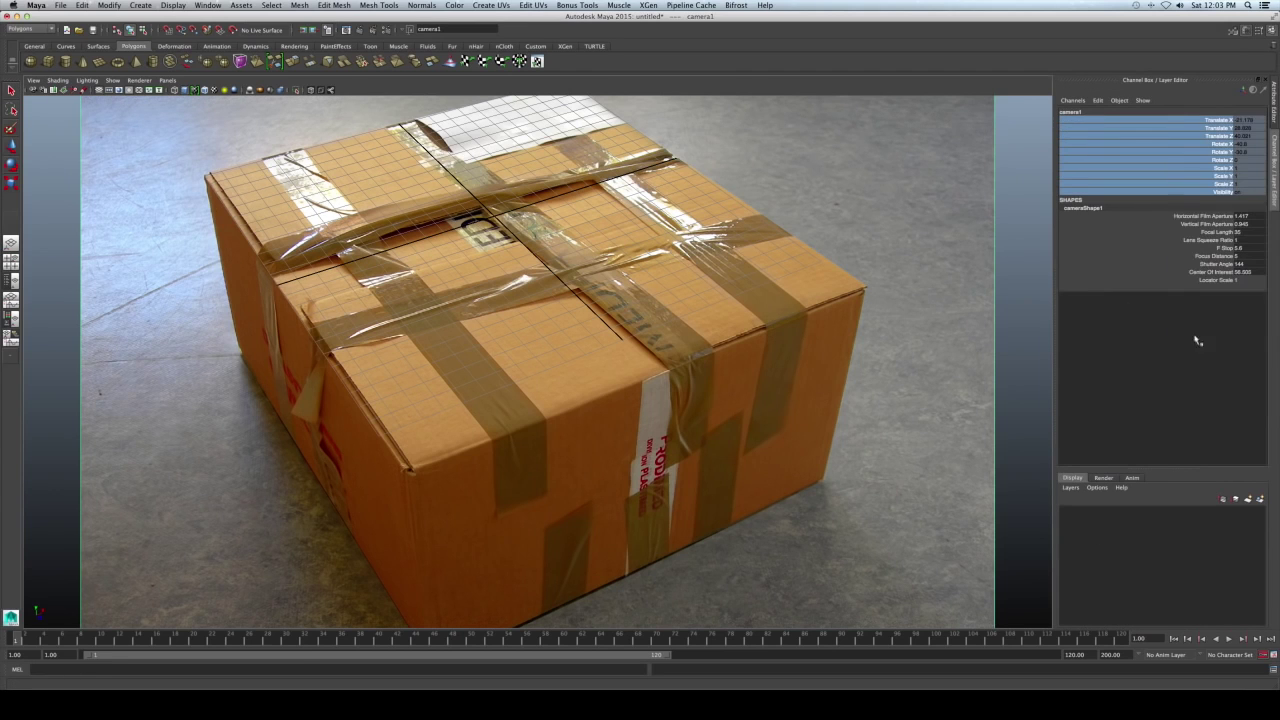
Switch the top-view panel of the four-view layout to the persp camera and maximize it.
{"action": "key", "text": "space"}
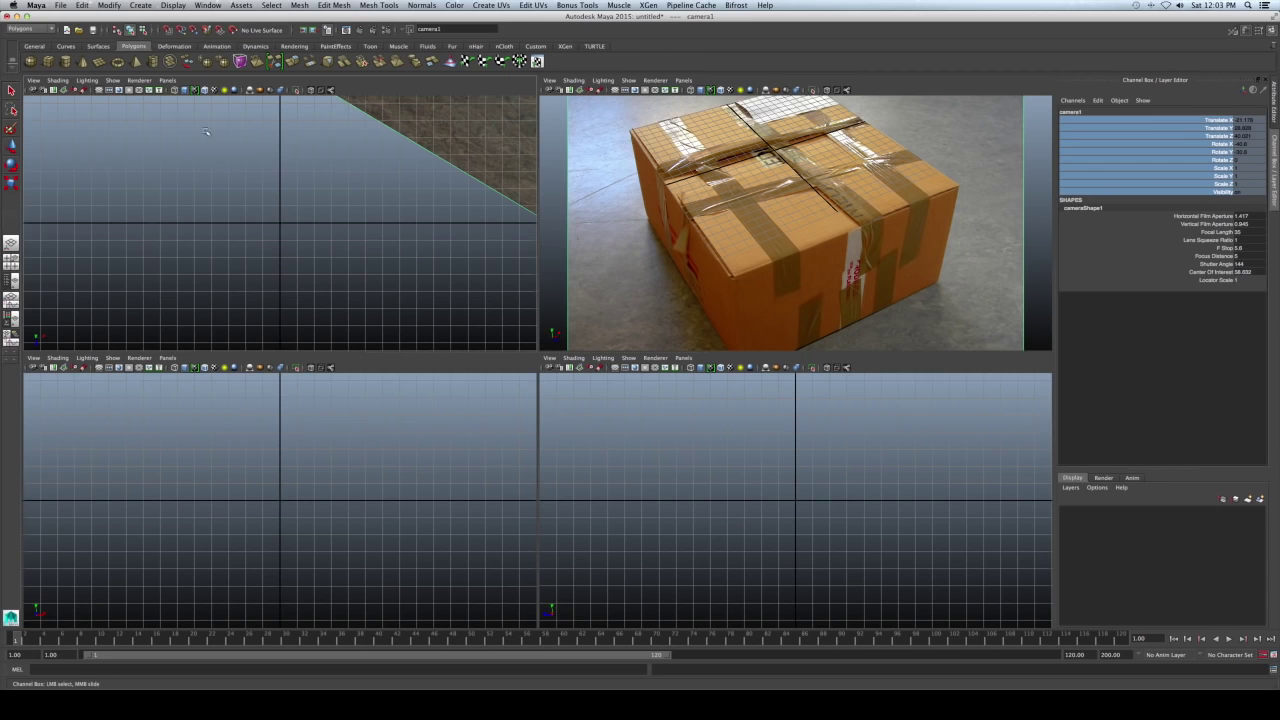
{"action": "left_click", "coordinate": [168, 80]}
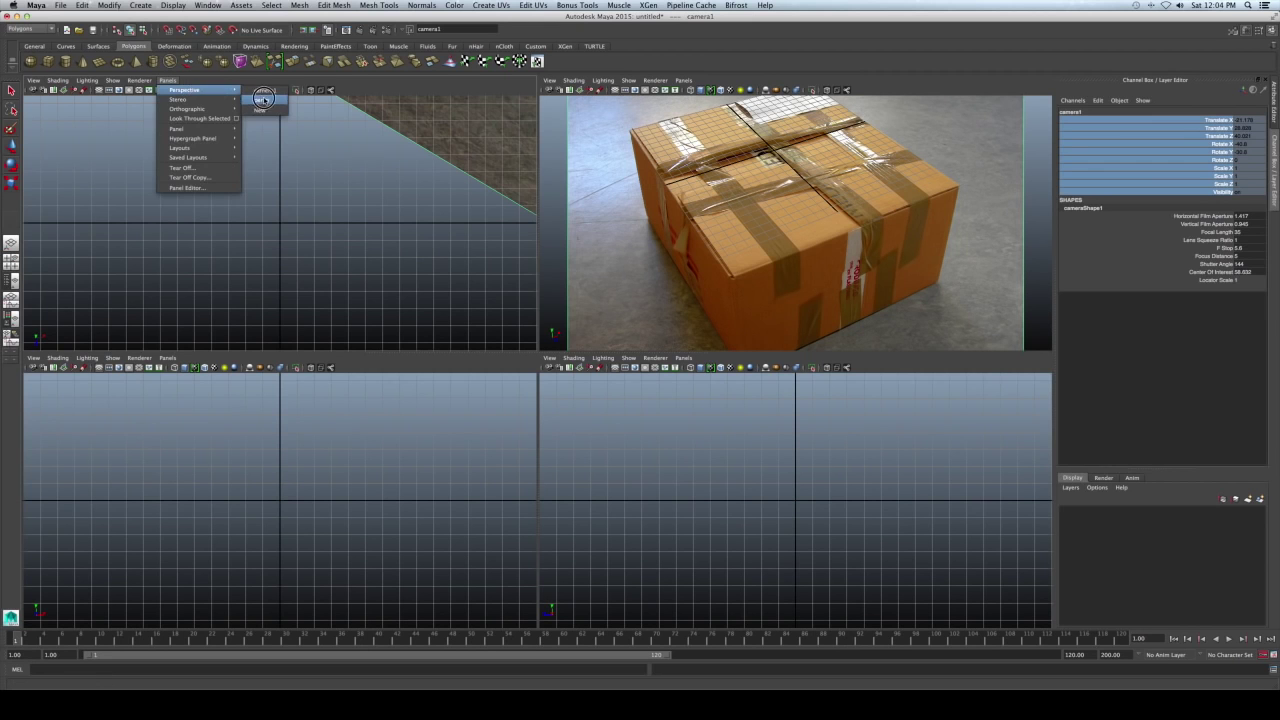
{"action": "left_click", "coordinate": [266, 103]}
{"action": "key", "text": "space"}
Create a polygon cube at the origin and scale it uniformly to about 10.58.
{"action": "left_click_drag", "start_coordinate": [443, 254], "coordinate": [535, 340], "text": "alt"}
{"action": "key", "text": "e"}
{"action": "key", "text": "r"}
{"action": "key", "text": "q"}
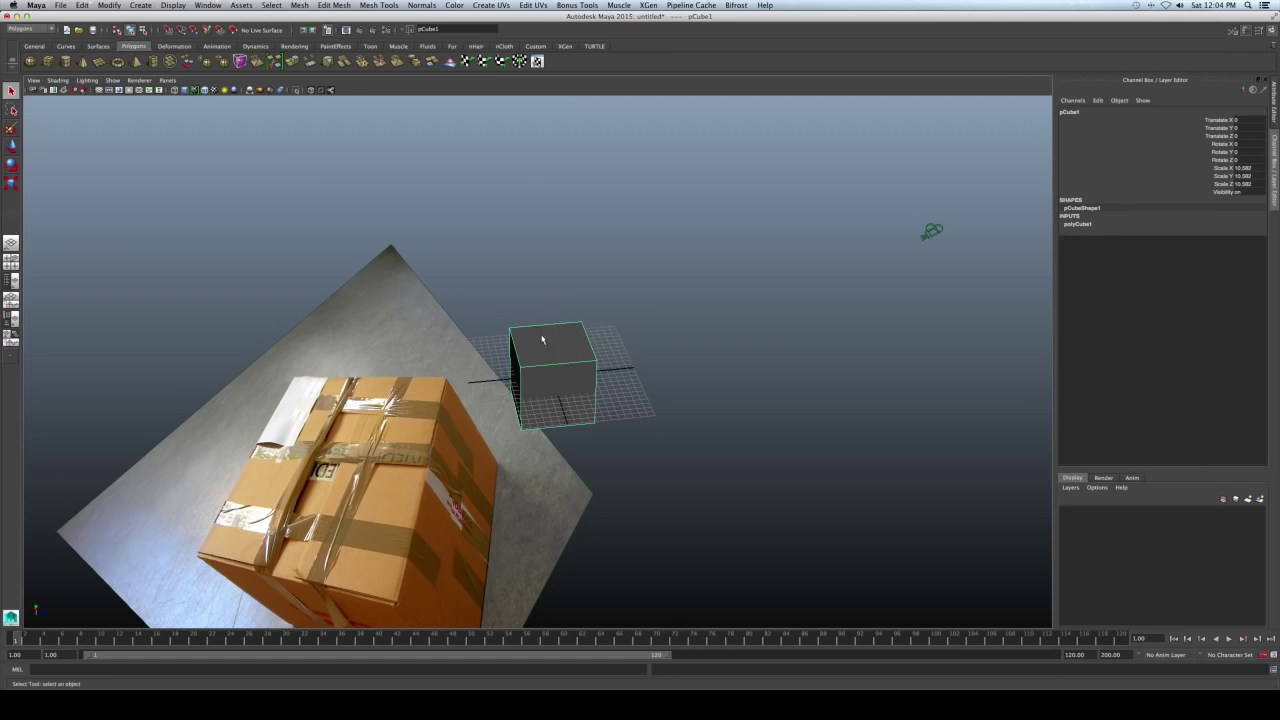
In the camera1 view, lower the cube, scale it to about 18.08 × 18.08 × 33.95 and align its edges with the box's left side.
{"action": "key", "text": "space"}
{"action": "key", "text": "space"}
{"action": "key", "text": "w"}
{"action": "left_click_drag", "start_coordinate": [491, 145], "coordinate": [518, 371]}
{"action": "key", "text": "r"}
{"action": "left_click_drag", "start_coordinate": [502, 423], "coordinate": [612, 428]}
{"action": "left_click_drag", "start_coordinate": [553, 483], "coordinate": [482, 384]}
{"action": "key", "text": "w"}
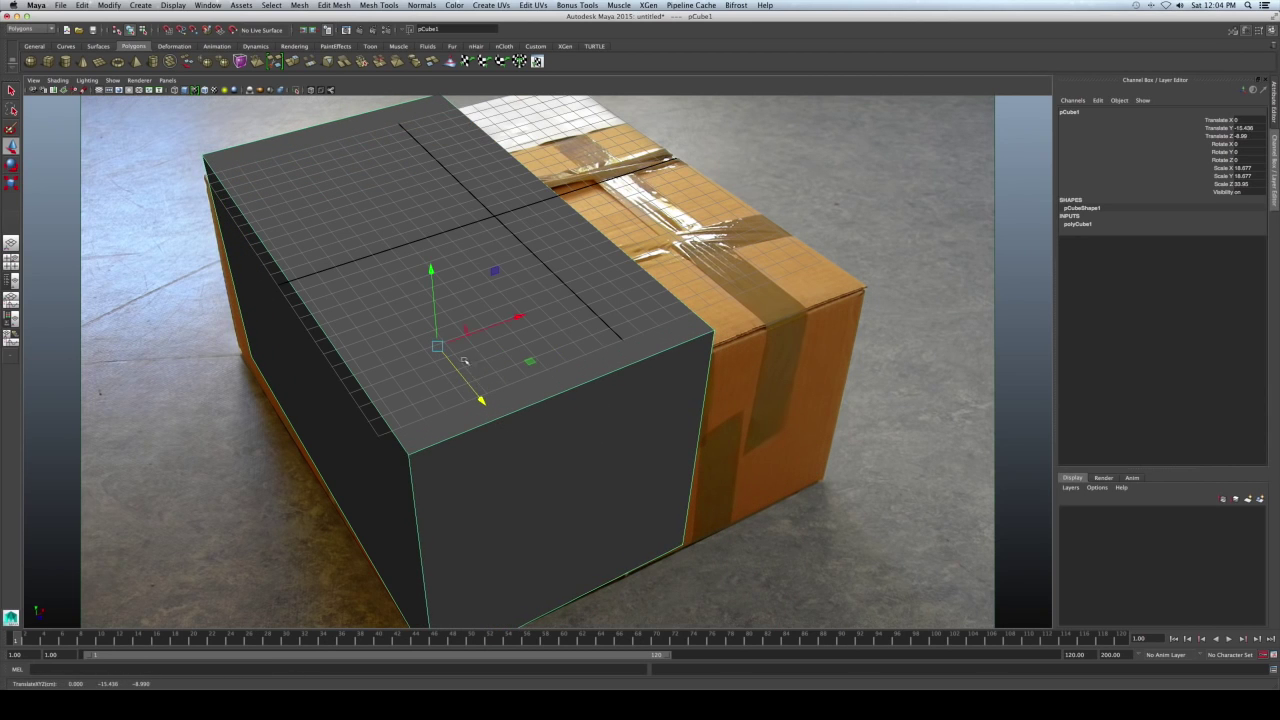
{"action": "left_click_drag", "start_coordinate": [431, 271], "coordinate": [432, 278]}
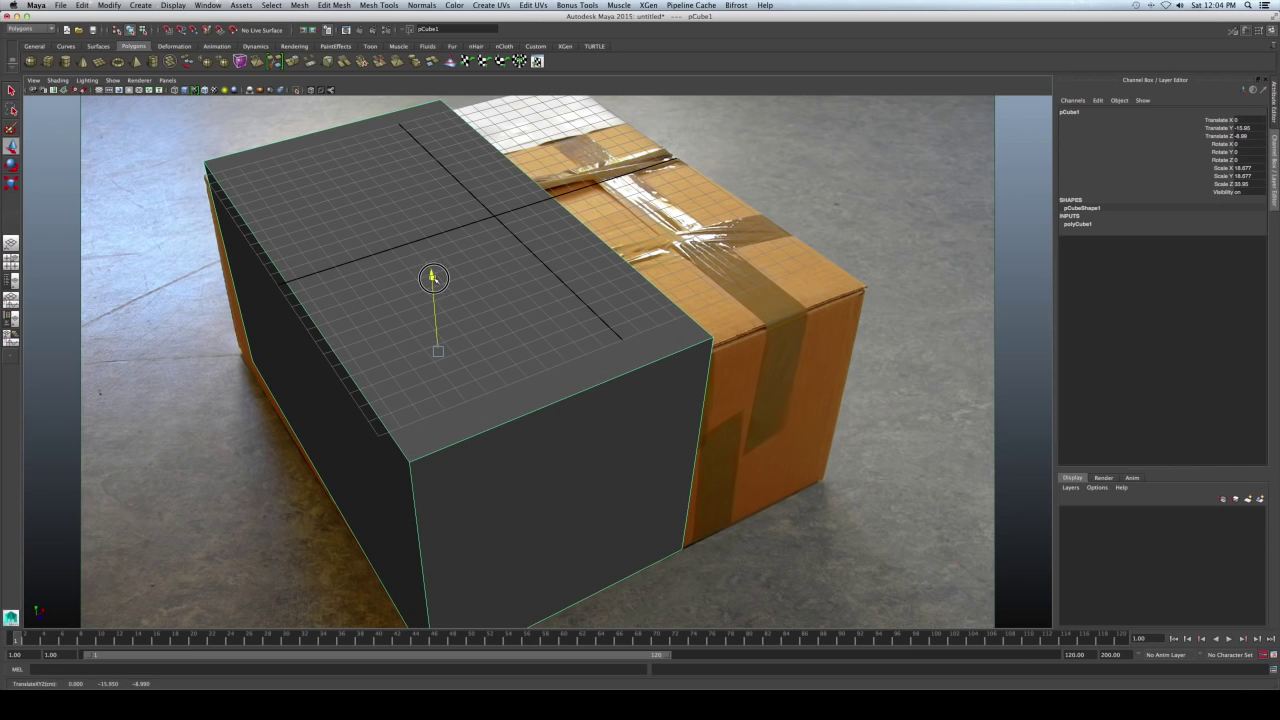
Rotate the cube about 1.4 degrees in Y, widen it to about 29.5 in X and shift it across the box.
{"action": "key", "text": "e"}
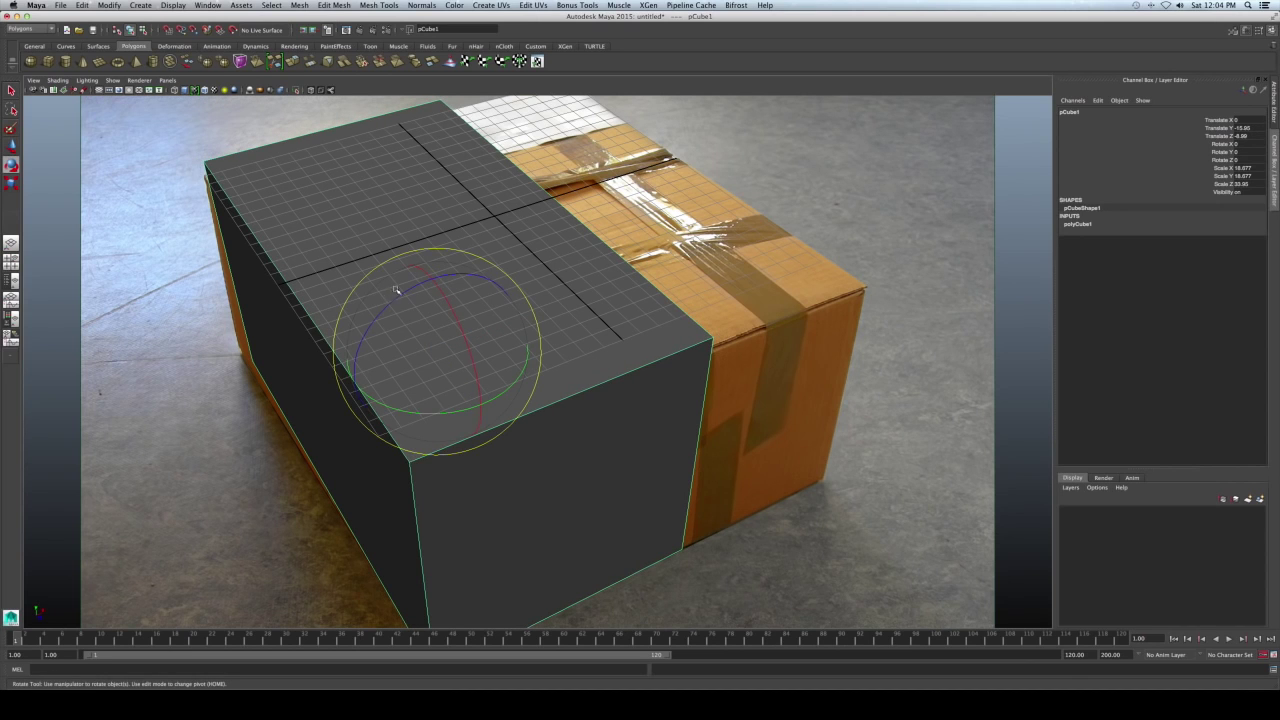
{"action": "left_click_drag", "start_coordinate": [440, 412], "coordinate": [442, 411]}
{"action": "key", "text": "w"}
{"action": "left_click_drag", "start_coordinate": [466, 340], "coordinate": [591, 316]}
{"action": "key", "text": "r"}
{"action": "key", "text": "w"}
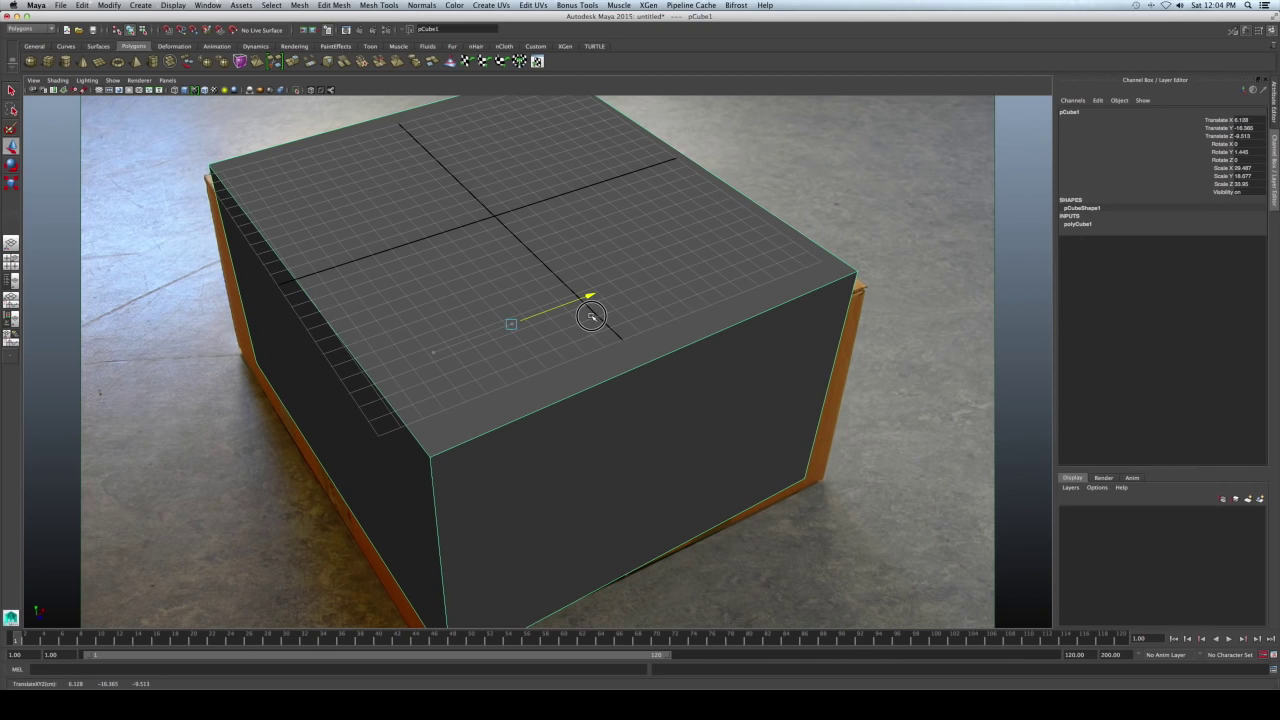
Lower the cube further and widen it to about 31.8 in X to match the photographed box.
{"action": "mouse_move", "coordinate": [513, 245]}
{"action": "left_mouse_down"}
{"action": "mouse_move", "coordinate": [508, 236]}
{"action": "mouse_move", "coordinate": [509, 256]}
{"action": "left_mouse_up"}
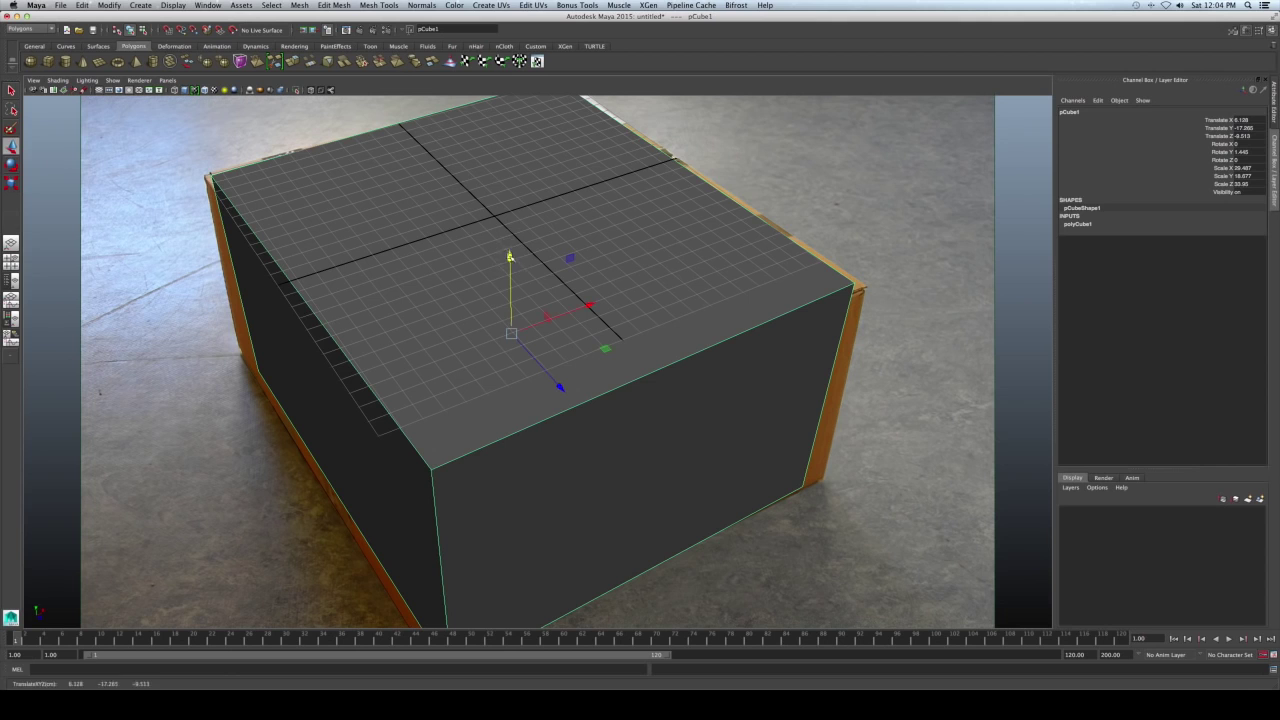
{"action": "key", "text": "r"}
{"action": "left_click_drag", "start_coordinate": [588, 302], "coordinate": [591, 301]}
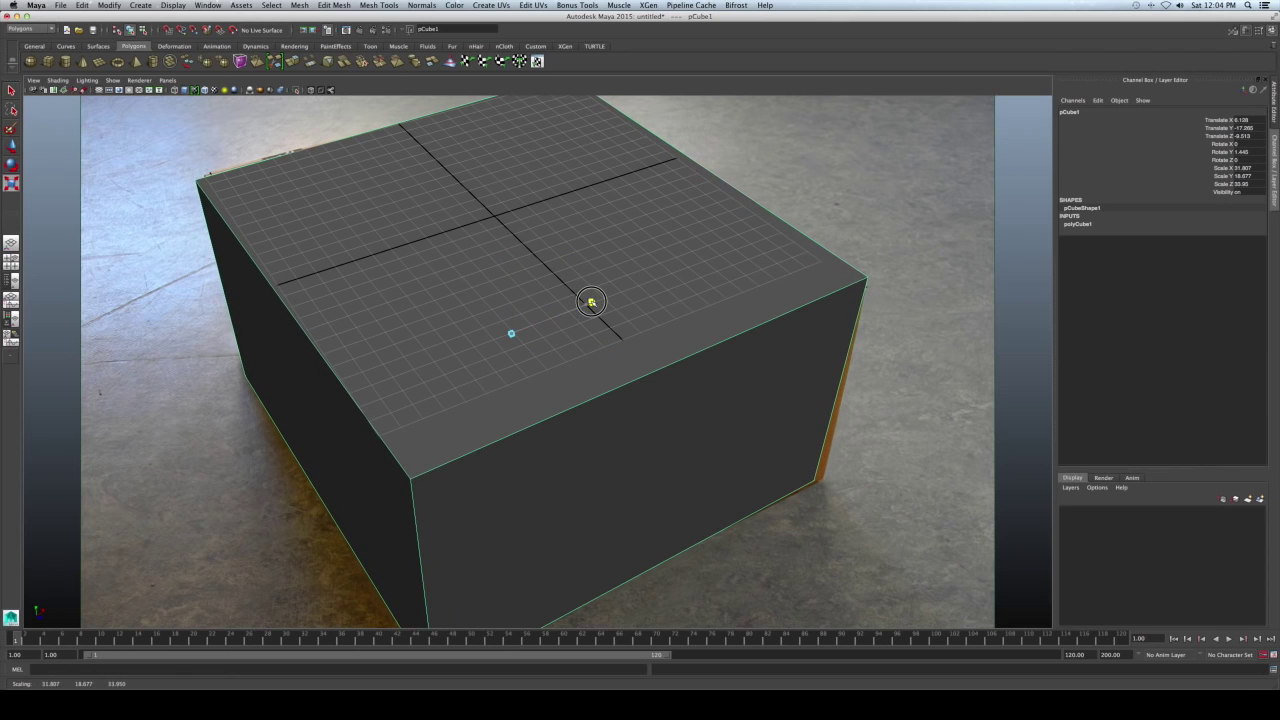
{"action": "key", "text": "w"}
{"action": "left_click_drag", "start_coordinate": [510, 258], "coordinate": [510, 262]}
Move the cube's two rear-left corner vertices together onto the photographed box's rear-left edge.
{"action": "key", "text": "q"}
{"action": "right_click_drag", "start_coordinate": [239, 193], "coordinate": [209, 187]}
{"action": "left_click_drag", "start_coordinate": [288, 160], "coordinate": [154, 448]}
{"action": "key", "text": "w"}
{"action": "left_click_drag", "start_coordinate": [306, 257], "coordinate": [317, 262]}
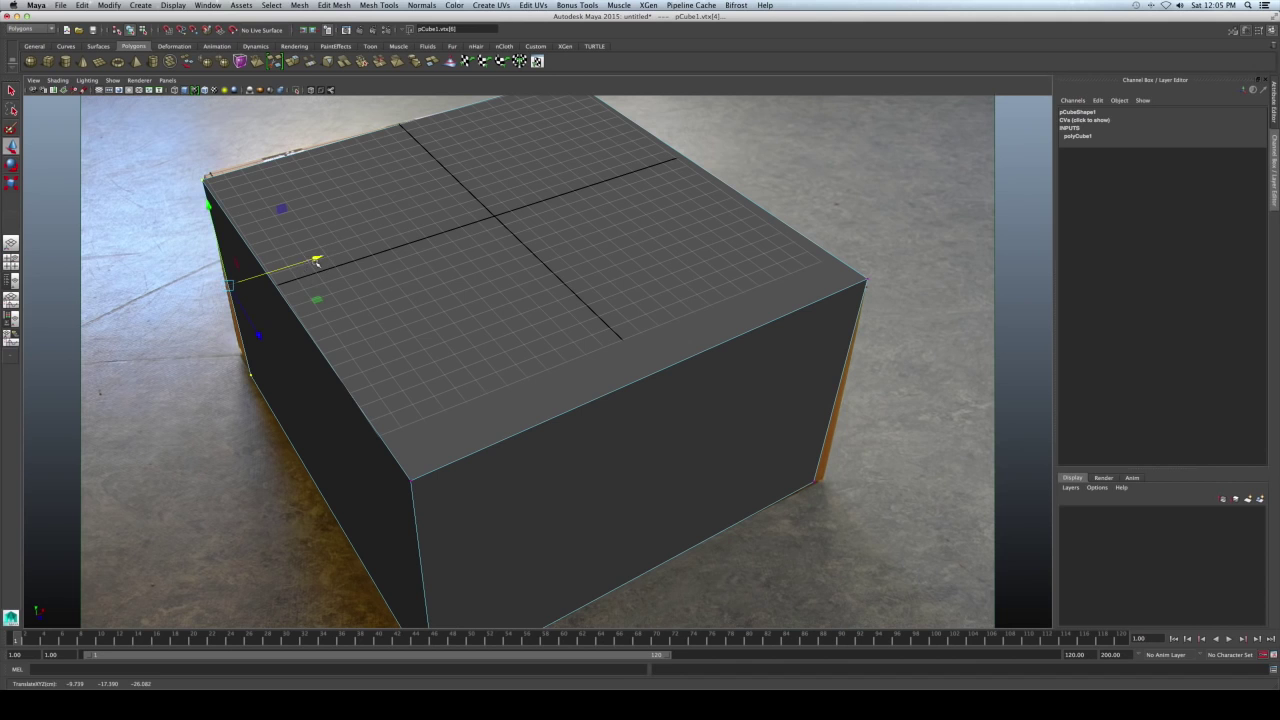
{"action": "left_click_drag", "start_coordinate": [257, 333], "coordinate": [251, 314]}
{"action": "left_click_drag", "start_coordinate": [262, 256], "coordinate": [259, 249]}
Show the cube in wireframe and align its upper rear-left and both front-right corner vertices with the box's corners.
{"action": "key", "text": "4"}
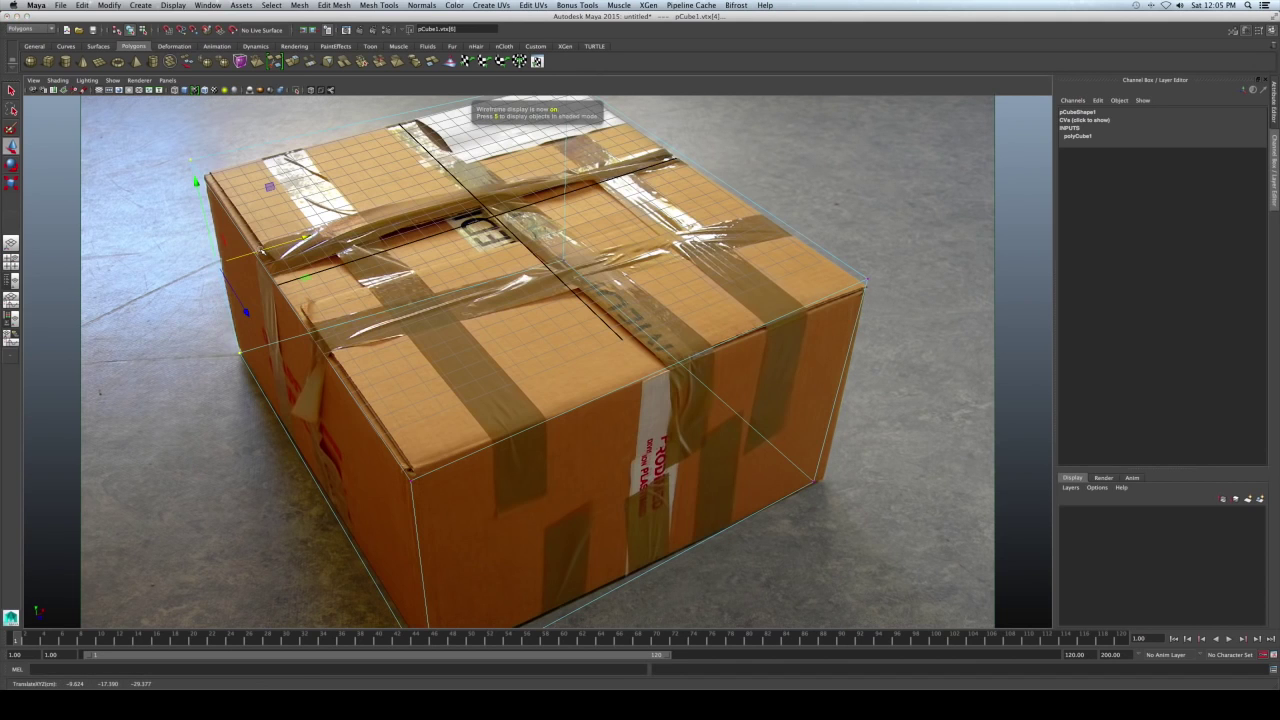
{"action": "left_click", "coordinate": [170, 155]}
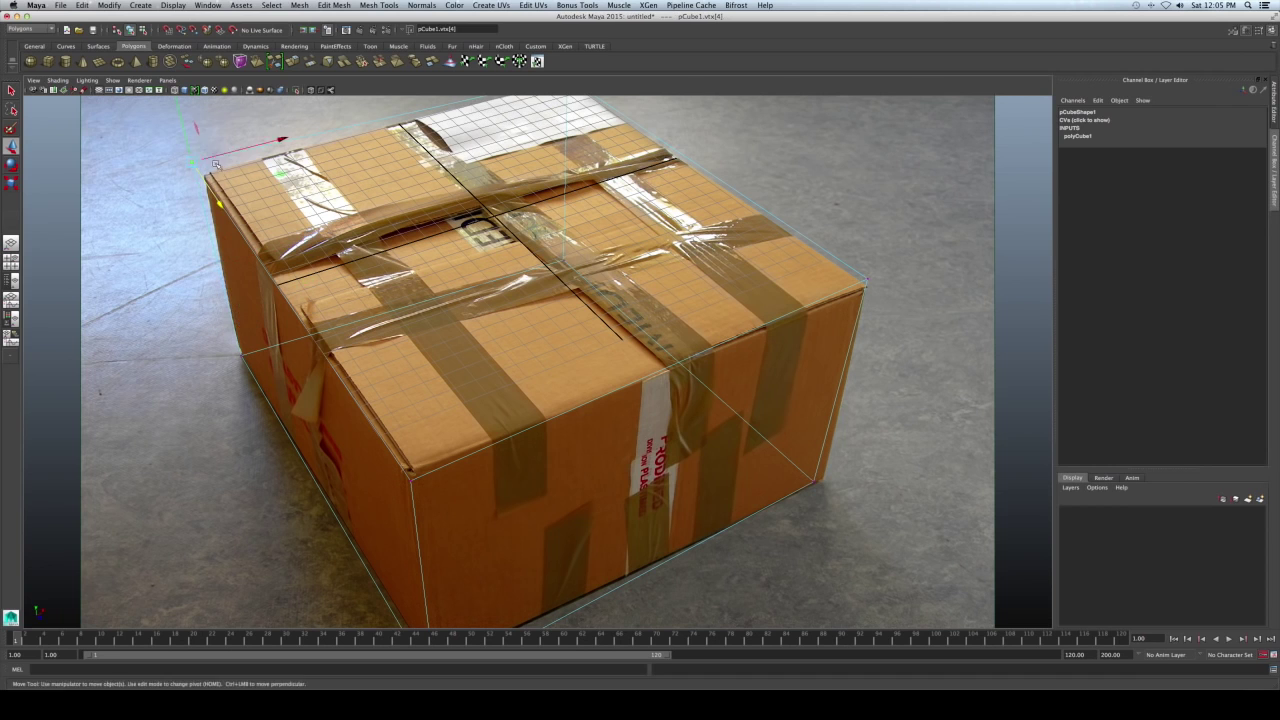
{"action": "left_click_drag", "start_coordinate": [226, 155], "coordinate": [199, 136]}
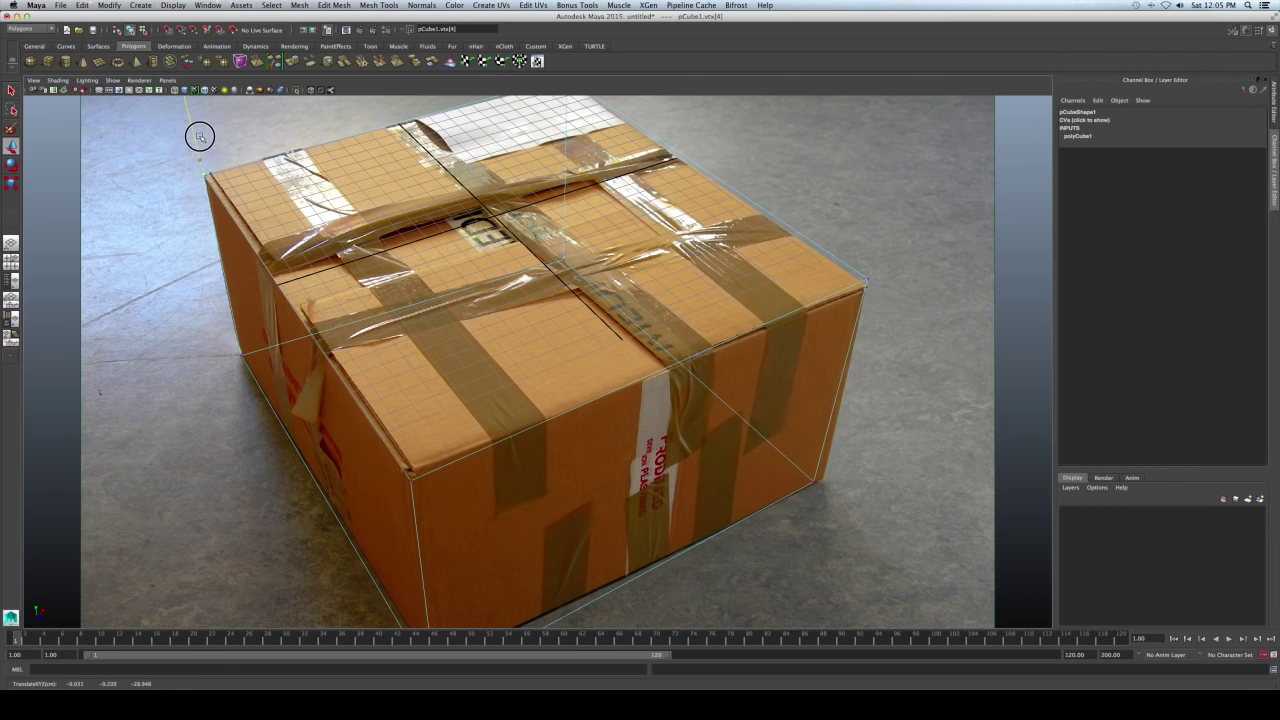
{"action": "left_click", "coordinate": [866, 284]}
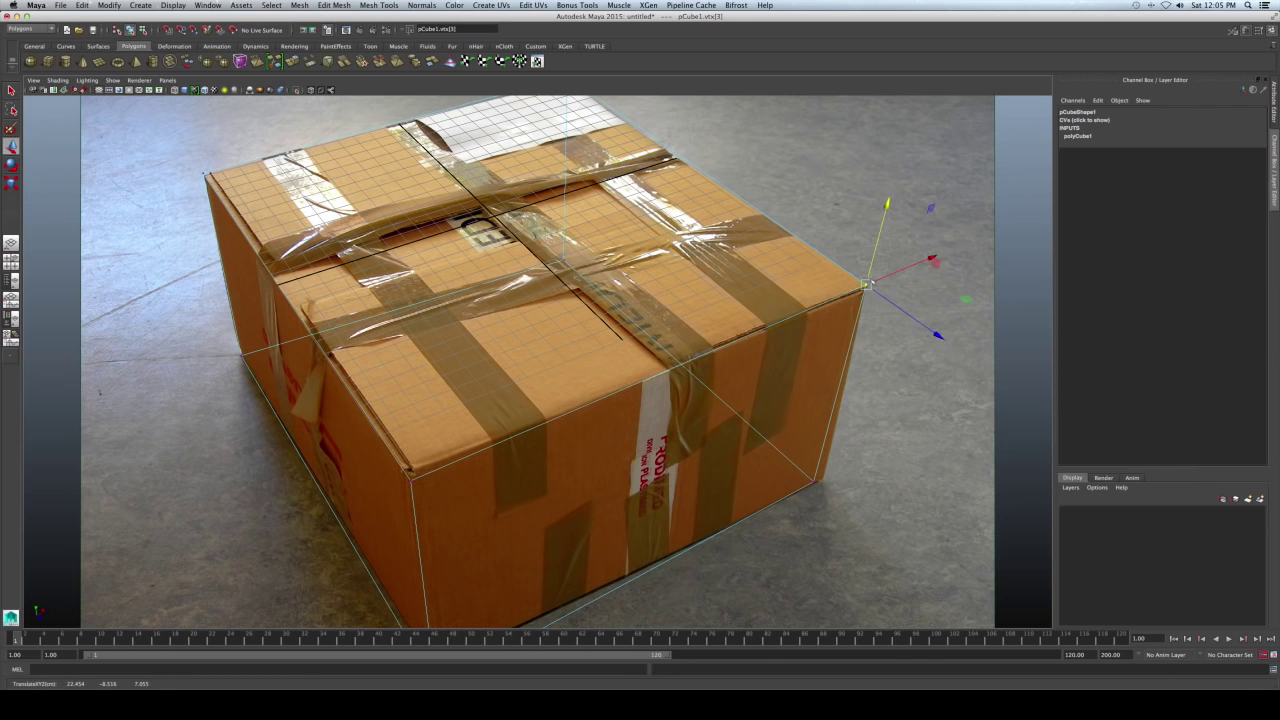
{"action": "left_click", "coordinate": [823, 476]}
{"action": "left_click_drag", "start_coordinate": [830, 472], "coordinate": [844, 468]}
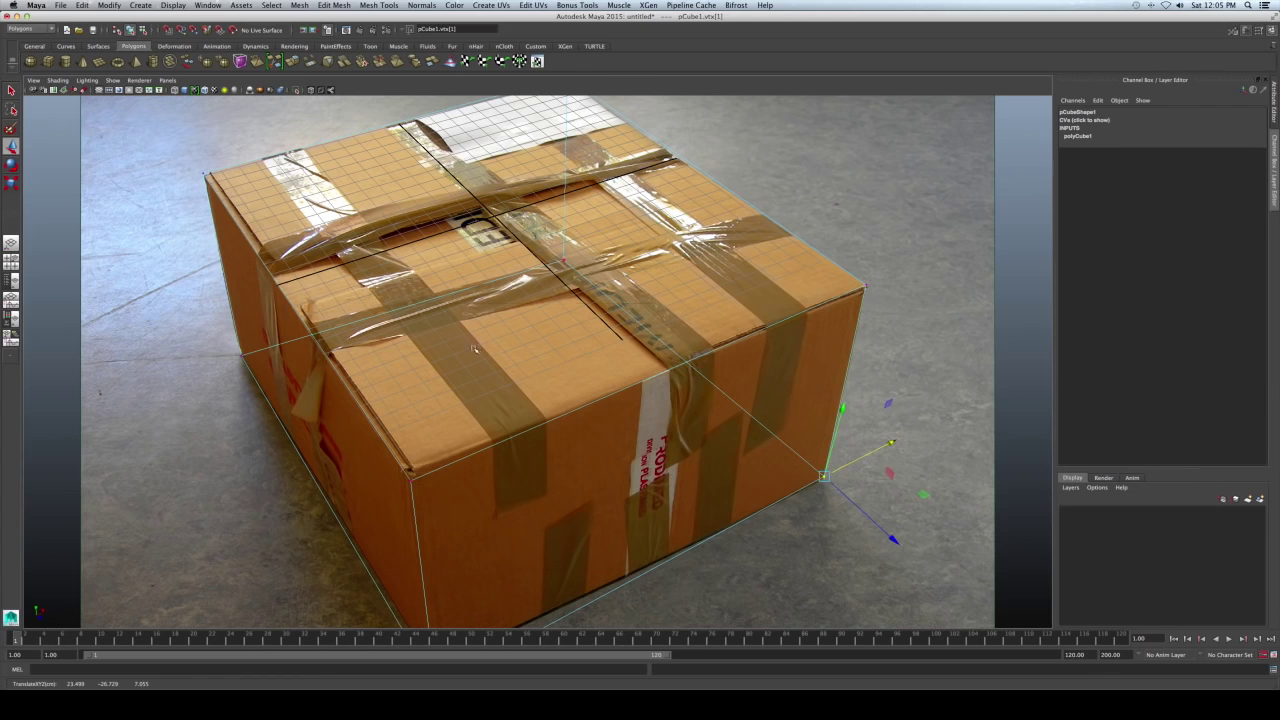
Choose an image size preset in the render settings and show the film gate in a maximized camera1 view.
{"action": "key", "text": "space"}
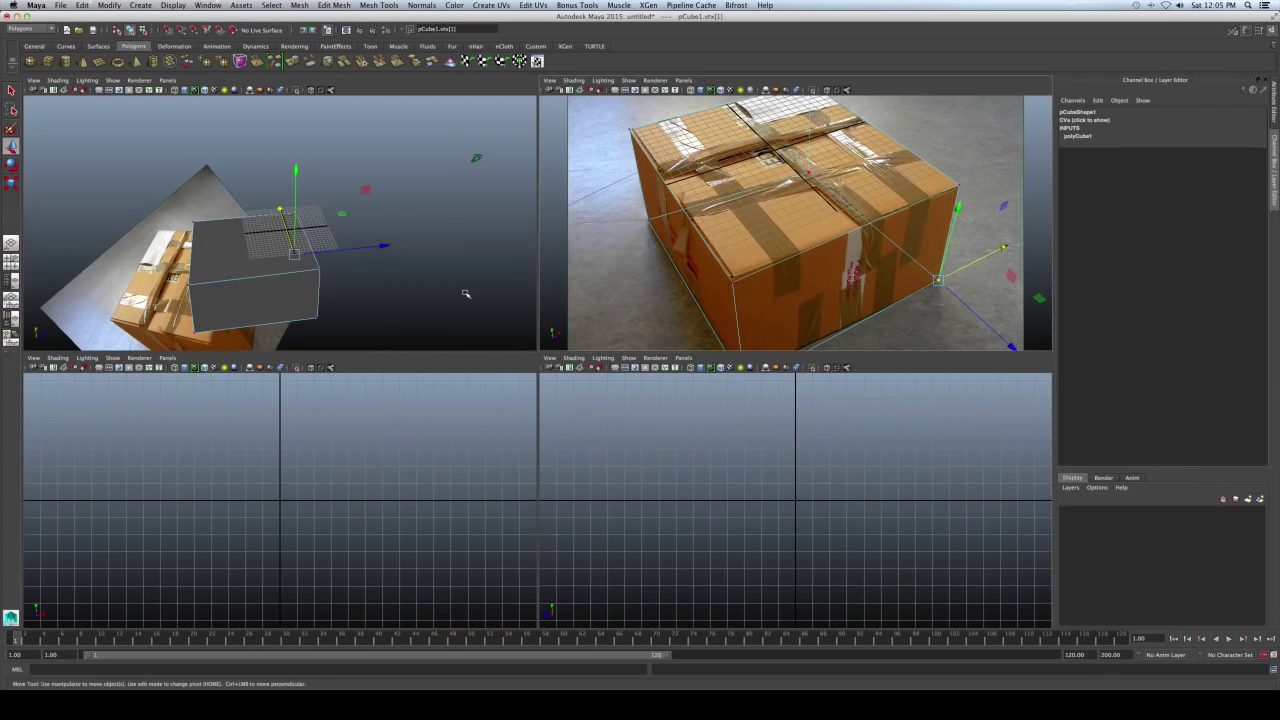
{"action": "left_click", "coordinate": [385, 39]}
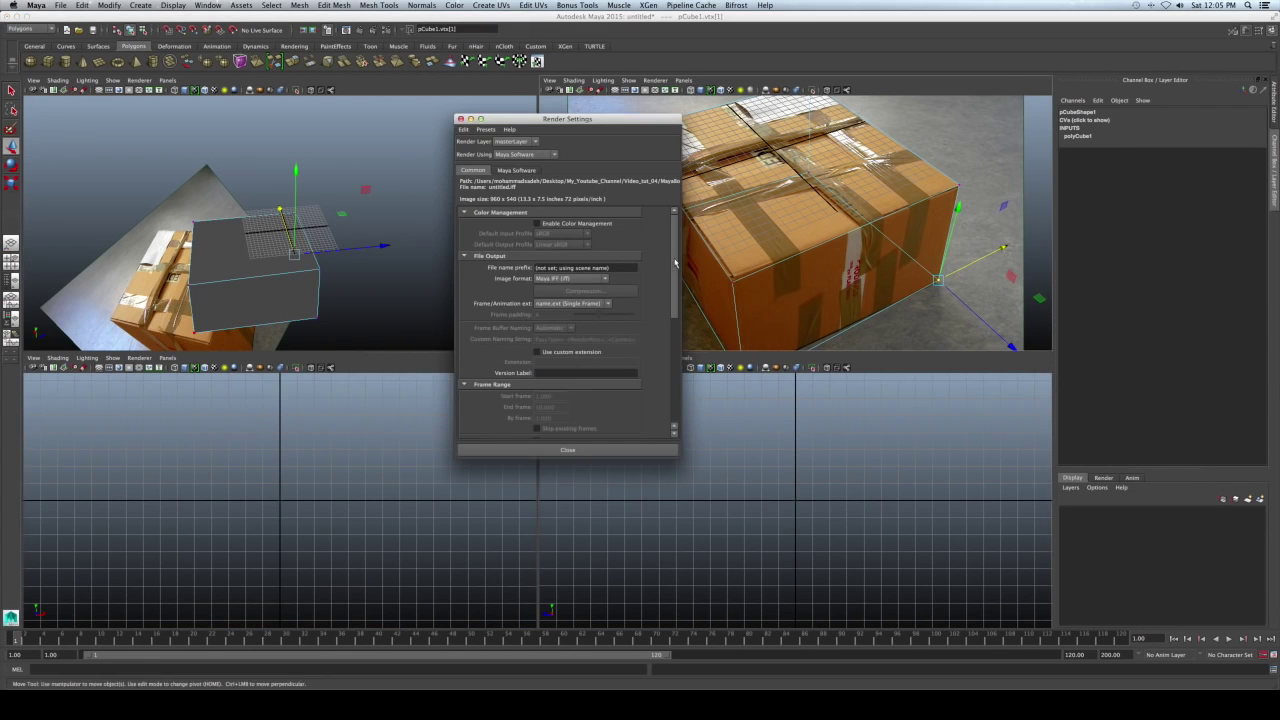
{"action": "scroll", "coordinate": [675, 262], "scroll_direction": "down", "scroll_amount": 5}
{"action": "left_click", "coordinate": [572, 298]}
{"action": "left_click", "coordinate": [588, 341]}
{"action": "left_click", "coordinate": [562, 449]}
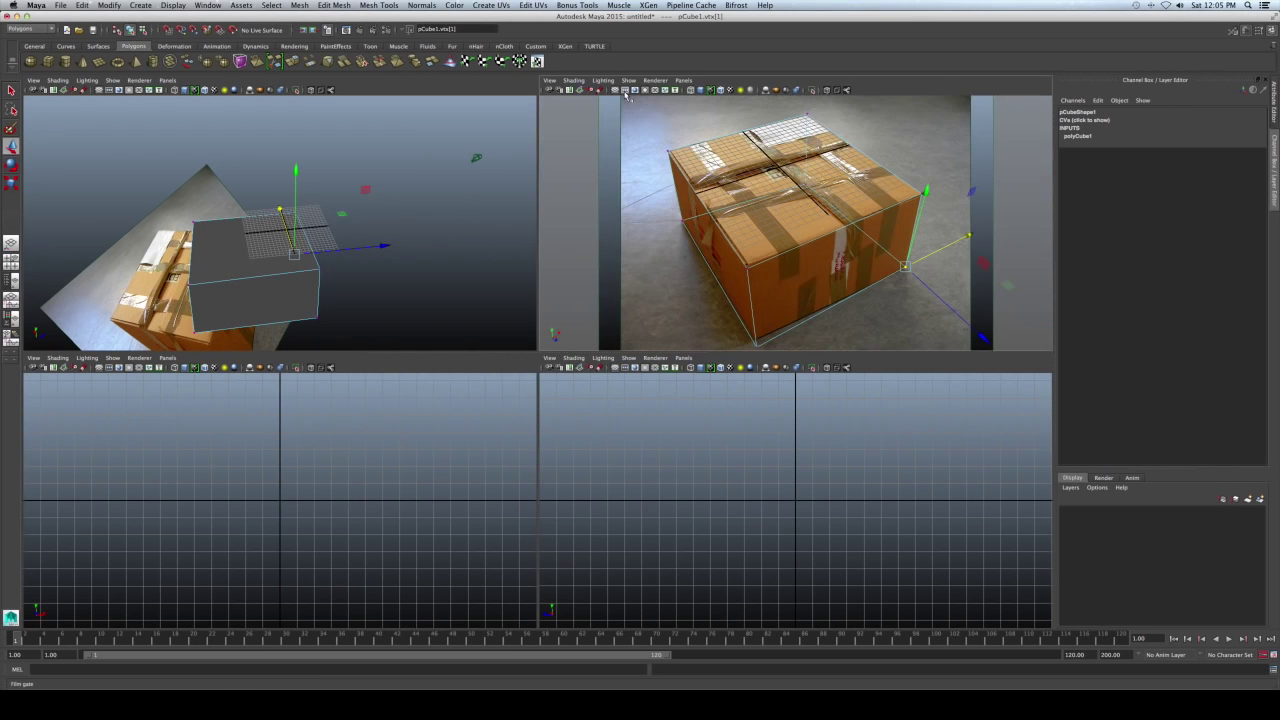
{"action": "key", "text": "space"}
Move the cube's near bottom, far top and near top corner vertices onto the matching corners of the photographed box.
{"action": "left_click", "coordinate": [458, 608]}
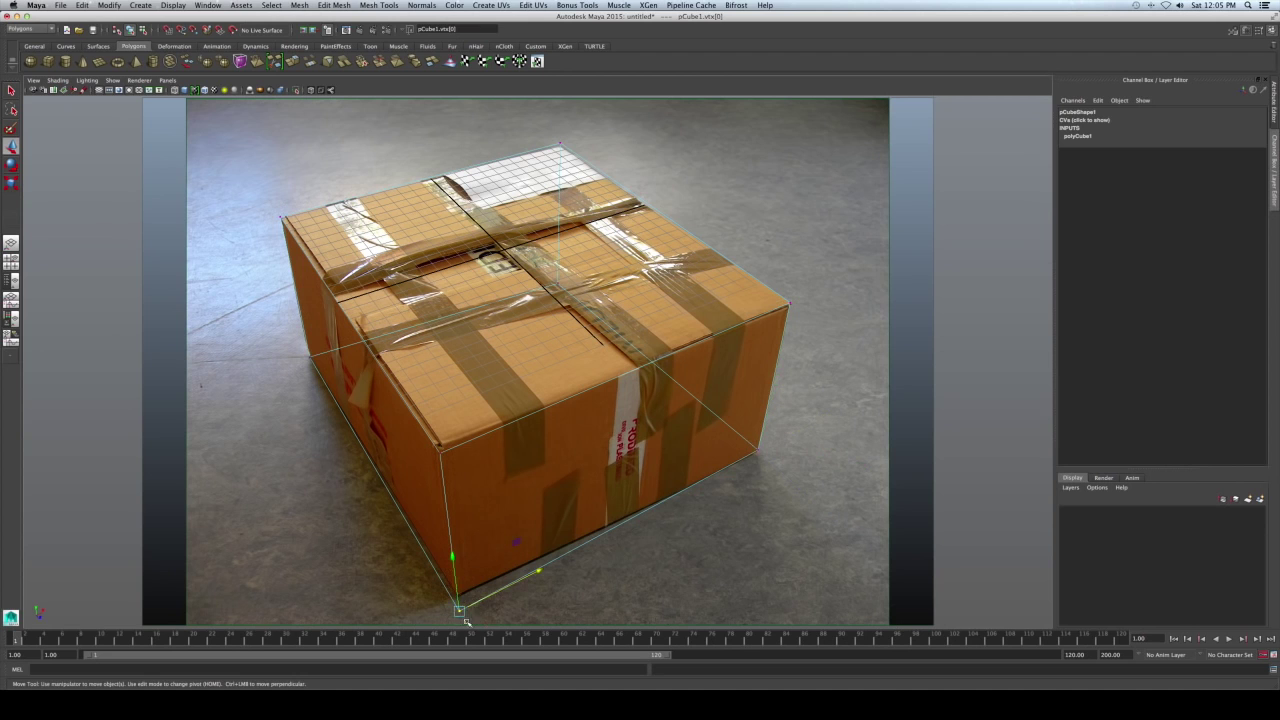
{"action": "left_click_drag", "start_coordinate": [466, 620], "coordinate": [461, 607]}
{"action": "middle_click_drag", "start_coordinate": [476, 585], "coordinate": [484, 583]}
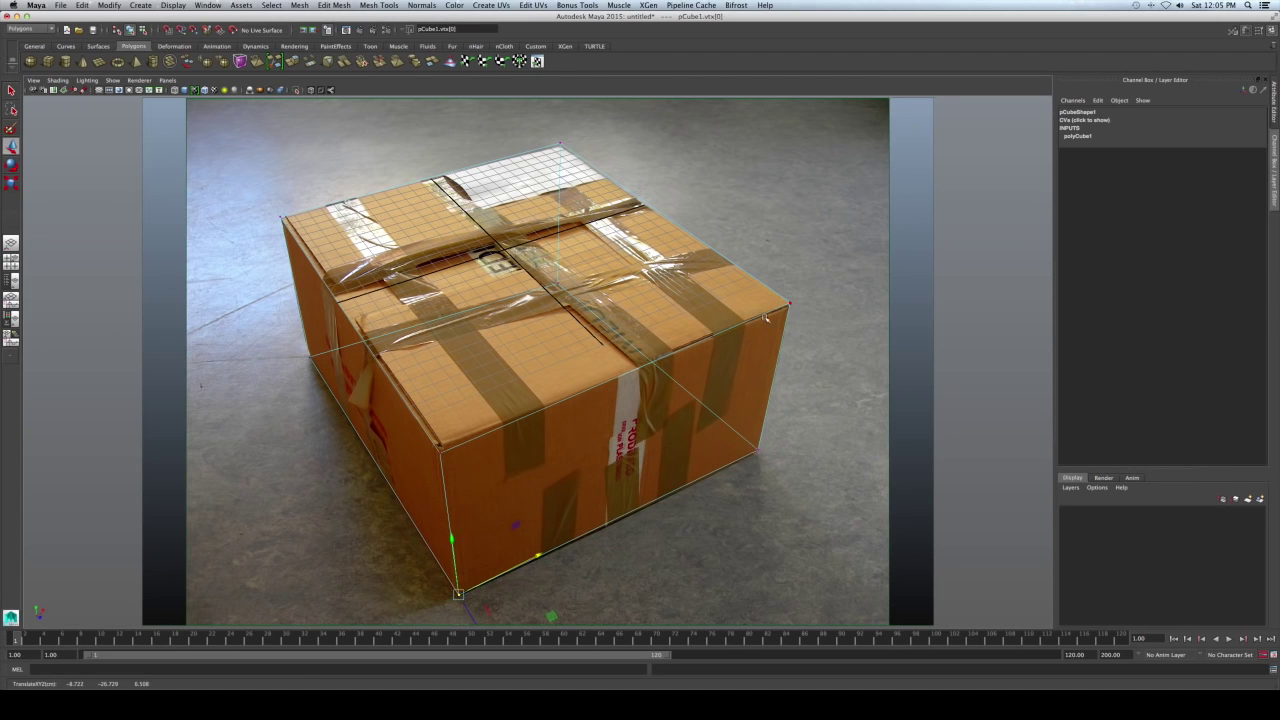
{"action": "left_click", "coordinate": [562, 152]}
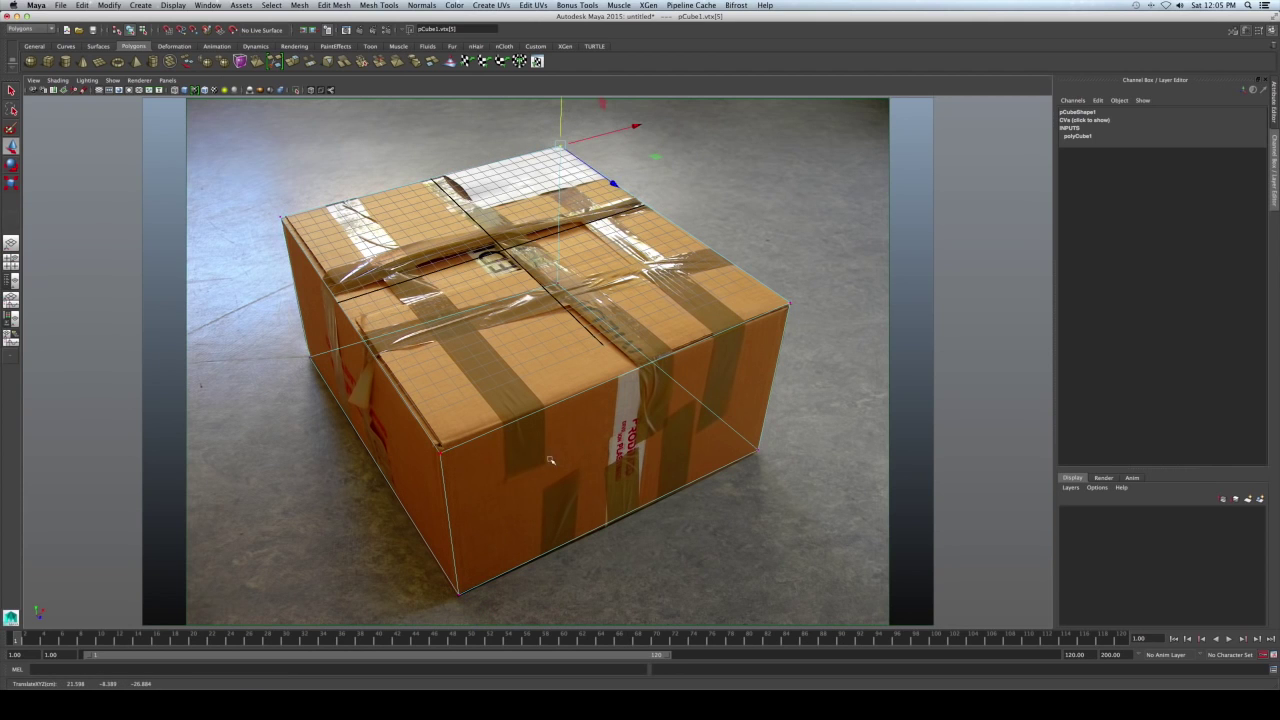
{"action": "left_click", "coordinate": [440, 446]}
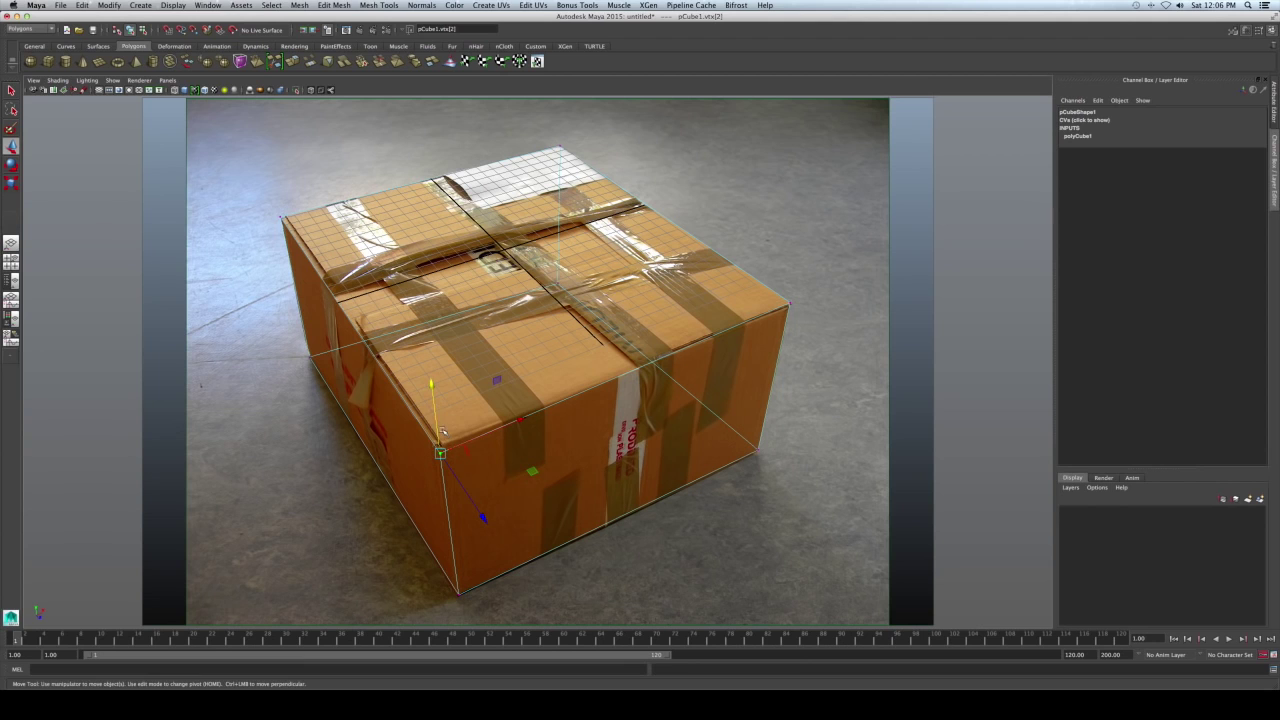
{"action": "middle_click_drag", "start_coordinate": [437, 425], "coordinate": [437, 421]}
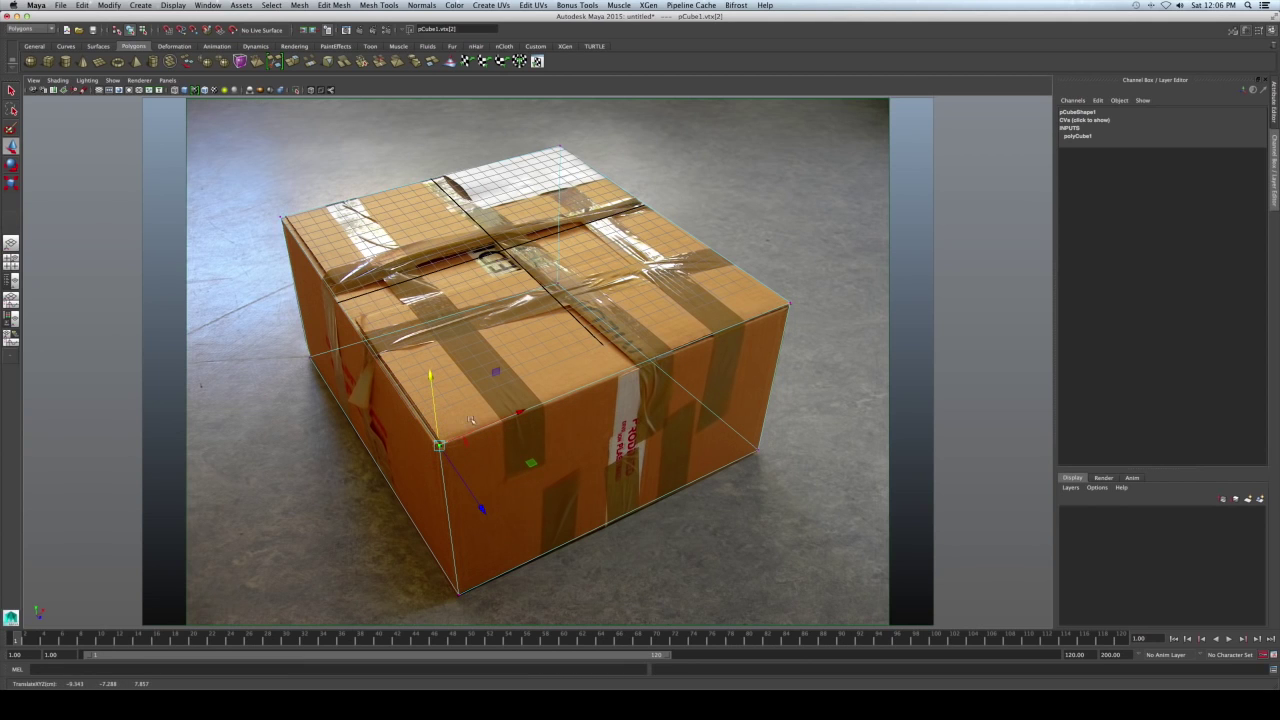
Return the cube to object selection and compare its shaded and textured display in the camera view, leaving it shaded.
{"action": "left_click_drag", "start_coordinate": [272, 202], "coordinate": [296, 230]}
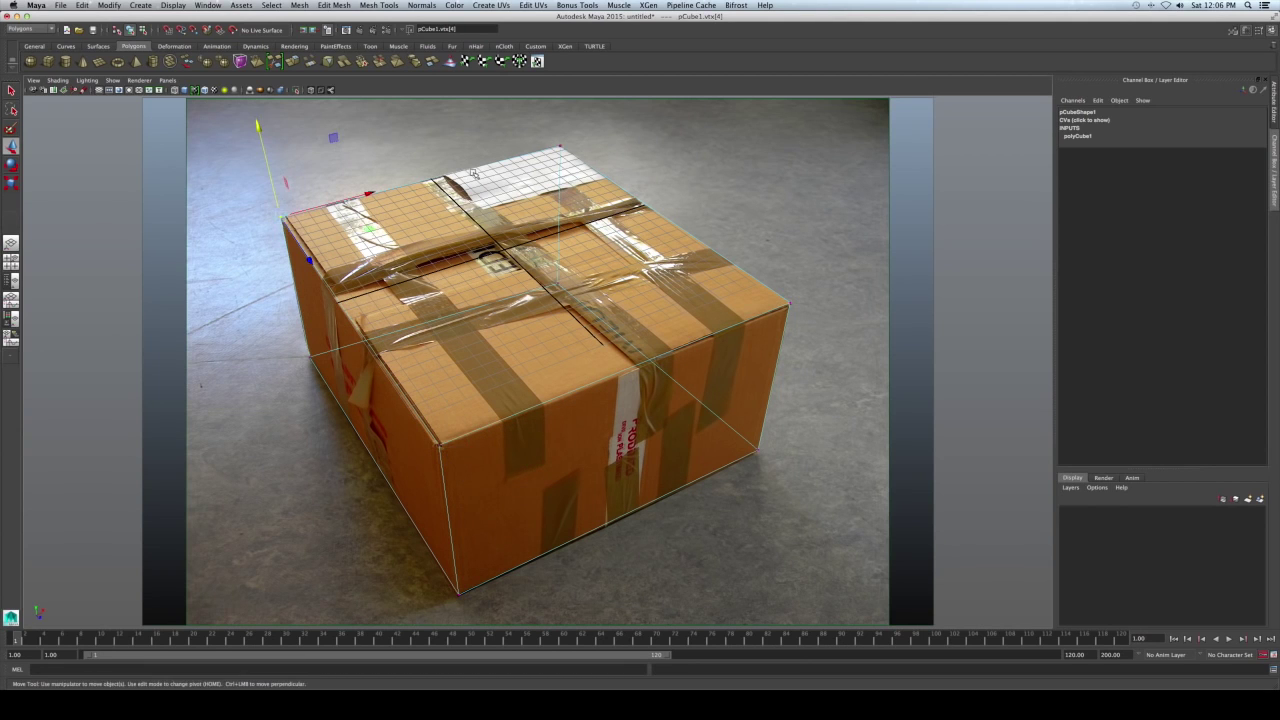
{"action": "key", "text": "q"}
{"action": "right_click_drag", "start_coordinate": [741, 280], "coordinate": [726, 306]}
{"action": "key", "text": "5"}
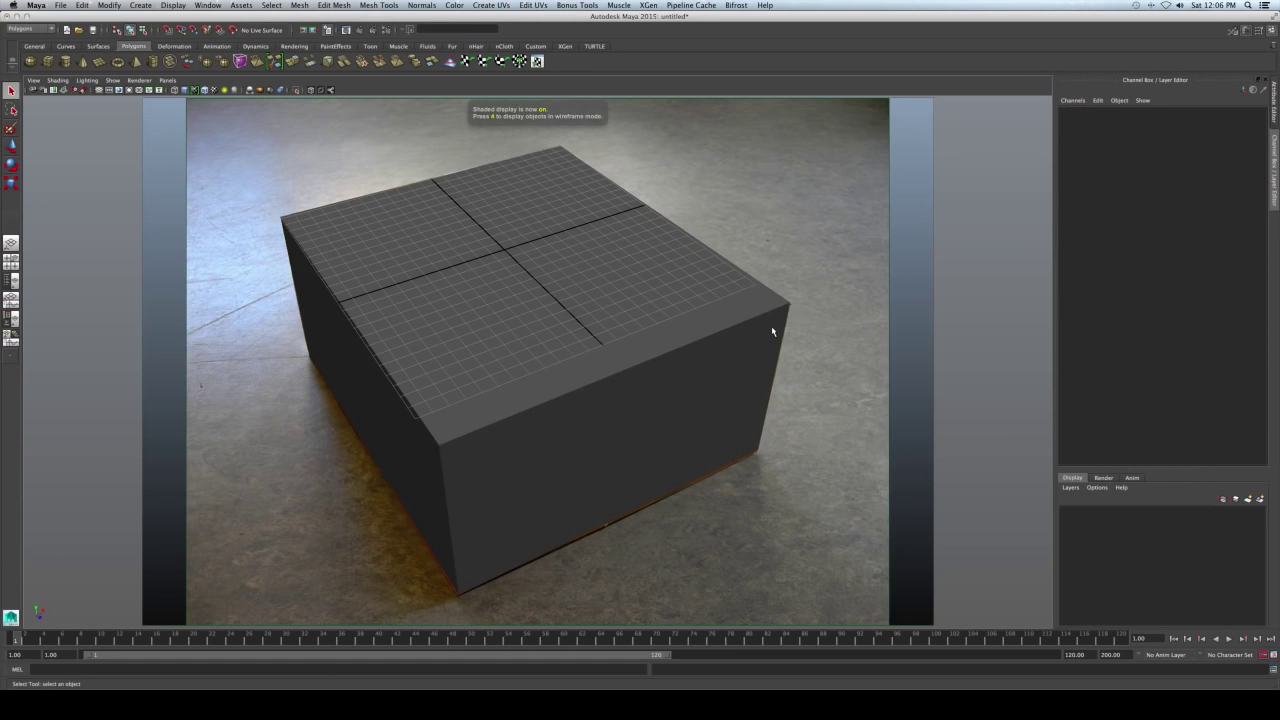
{"action": "left_click", "coordinate": [771, 332]}
{"action": "key", "text": "6"}
{"action": "key", "text": "5"}
{"action": "key", "text": "6"}
{"action": "key", "text": "5"}
{"action": "key", "text": "6"}
{"action": "key", "text": "5"}
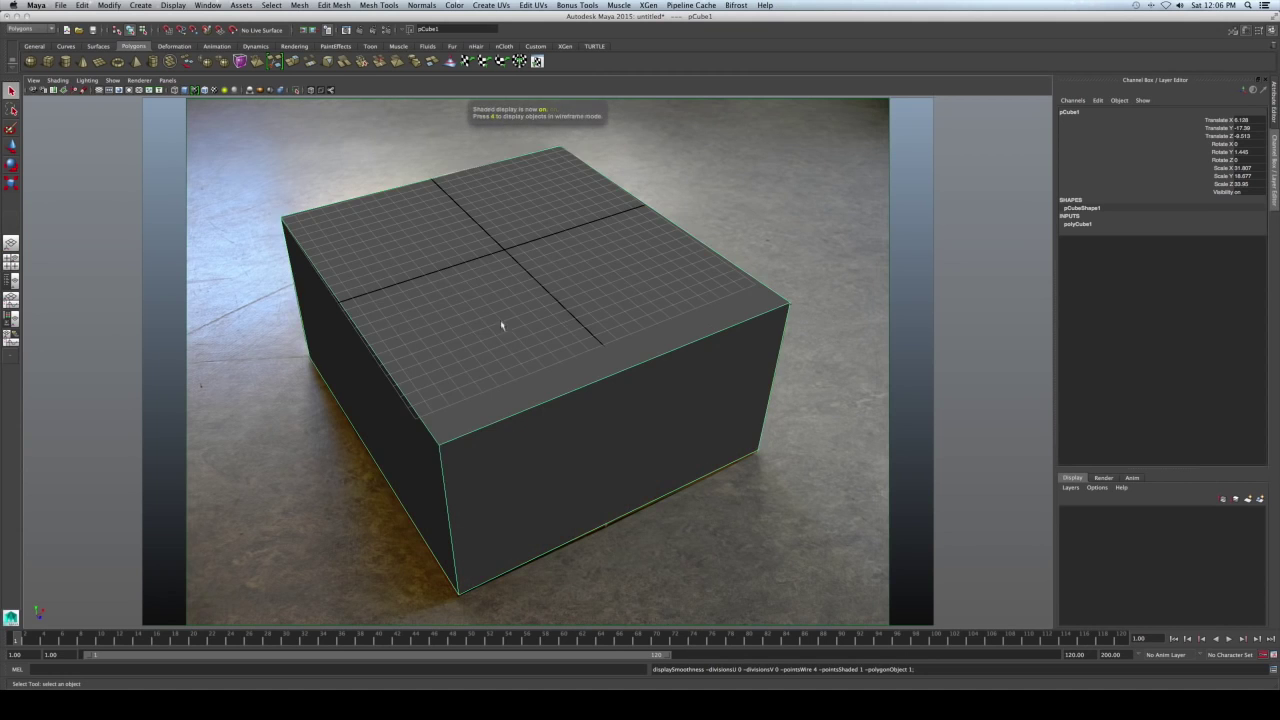
Create a polygon plane and scale it up uniformly into a large ground surface around the cube.
{"action": "key", "text": "space"}
{"action": "left_click", "coordinate": [365, 268]}
{"action": "left_click_drag", "start_coordinate": [365, 268], "coordinate": [323, 197], "text": "alt"}
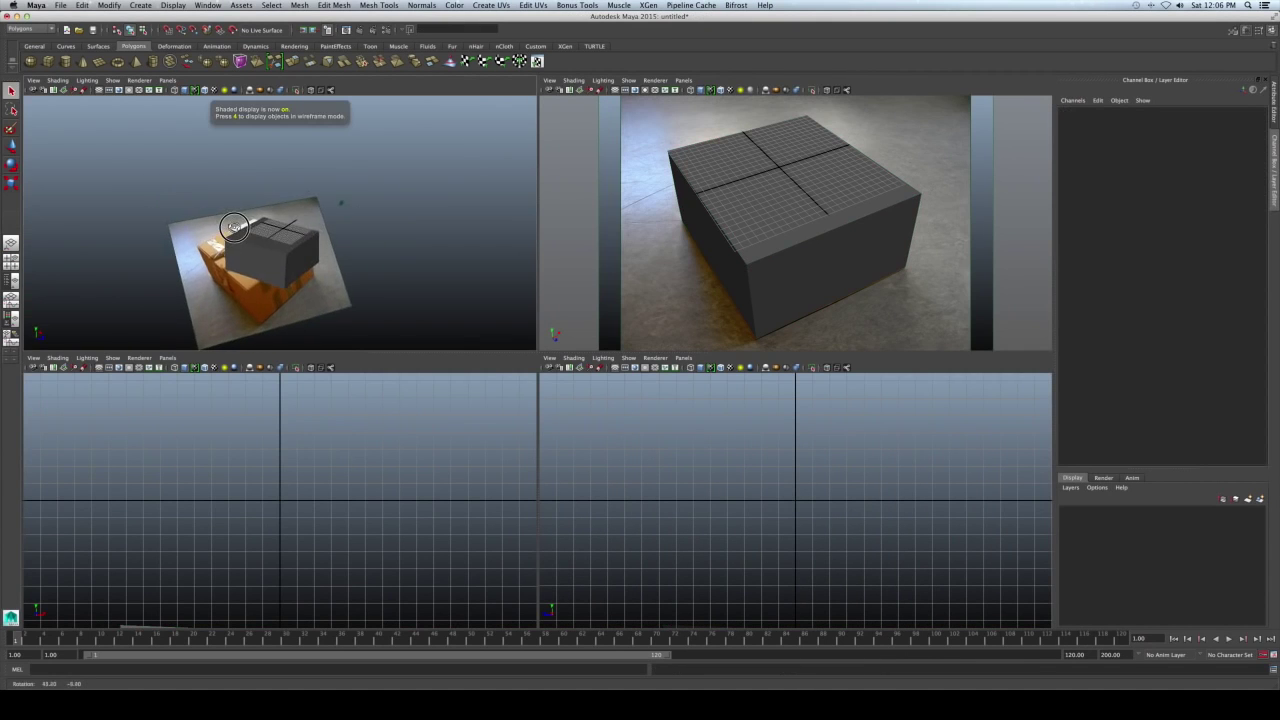
{"action": "left_click", "coordinate": [100, 62]}
{"action": "key", "text": "e"}
{"action": "key", "text": "r"}
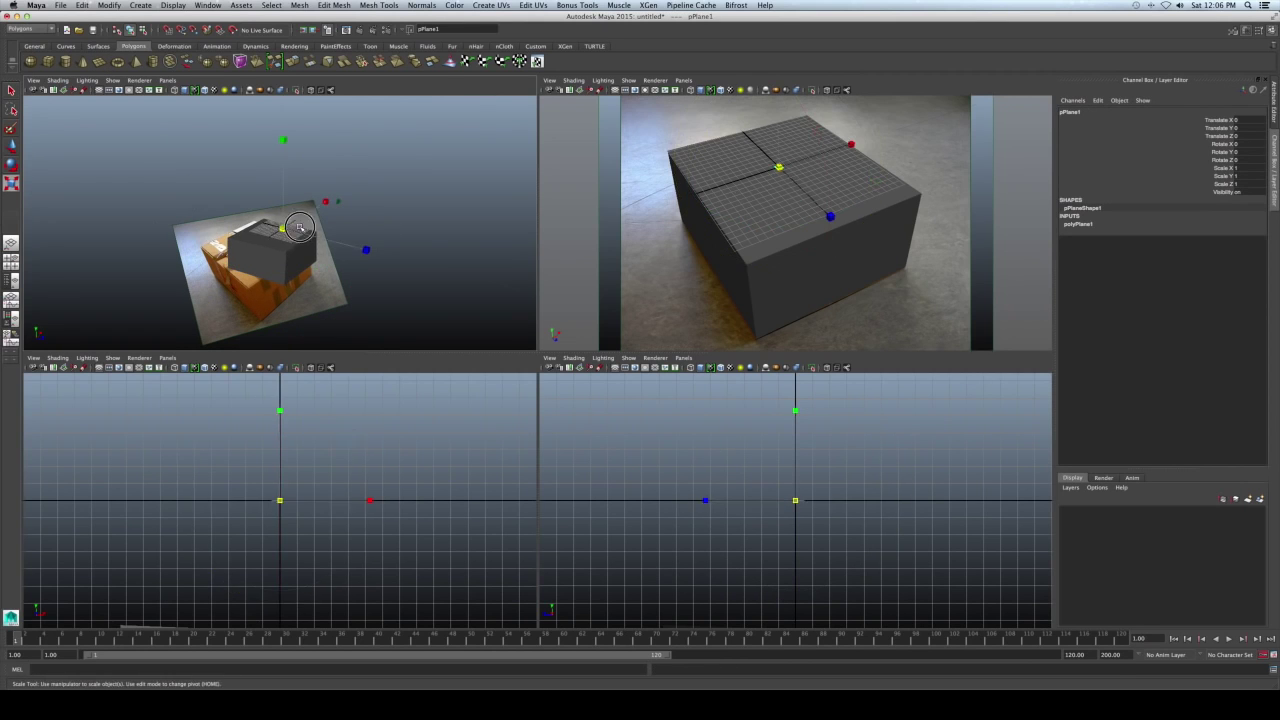
{"action": "left_click_drag", "start_coordinate": [287, 228], "coordinate": [400, 226]}
Lower the ground plane to the level of the cube's base.
{"action": "key", "text": "w"}
{"action": "left_click_drag", "start_coordinate": [281, 135], "coordinate": [286, 196]}
{"action": "key", "text": "space"}
{"action": "left_click_drag", "start_coordinate": [337, 263], "coordinate": [840, 322], "text": "alt"}
{"action": "key", "text": "r"}
{"action": "key", "text": "w"}
{"action": "left_click_drag", "start_coordinate": [481, 400], "coordinate": [530, 236]}
{"action": "key", "text": "r"}
Increase the depth of camera1's image plane to push the photo farther back behind the ground plane.
{"action": "key", "text": "q"}
{"action": "left_click", "coordinate": [535, 305]}
{"action": "left_click_drag", "start_coordinate": [535, 305], "coordinate": [600, 295], "text": "alt"}
{"action": "key", "text": "ctrl+a"}
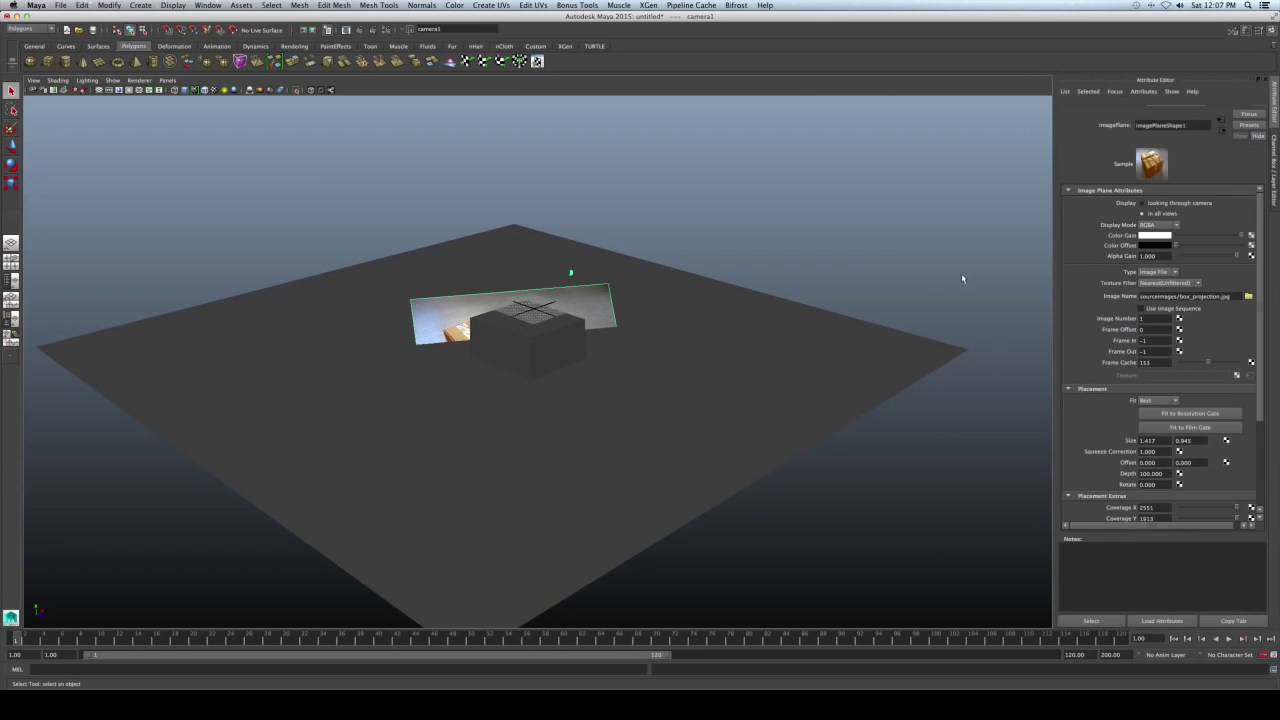
{"action": "scroll", "coordinate": [1264, 353], "scroll_direction": "down", "scroll_amount": 5}
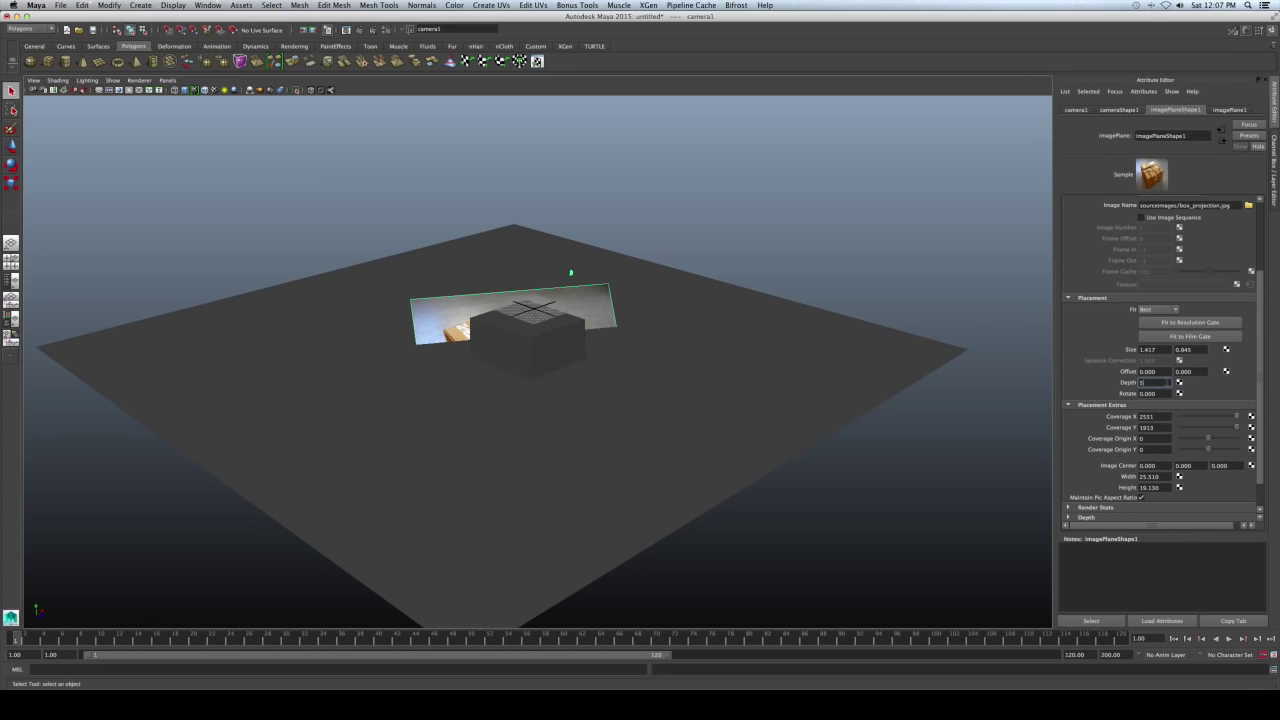
{"action": "key", "text": "Return"}
Check how the cube and ground plane sit in front of the image plane, in perspective and through camera1.
{"action": "left_click_drag", "start_coordinate": [432, 351], "coordinate": [490, 273], "text": "alt"}
{"action": "left_click", "coordinate": [478, 267]}
{"action": "key", "text": "space"}
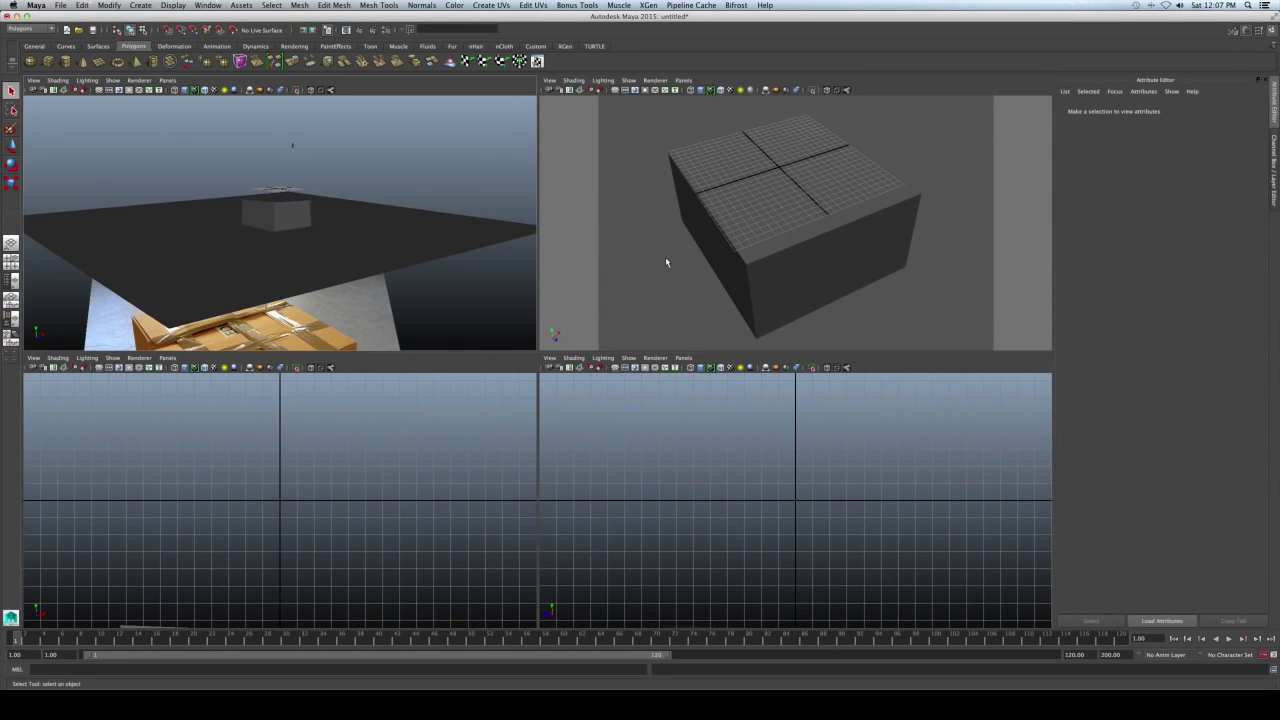
{"action": "key", "text": "space"}
{"action": "key", "text": "5"}
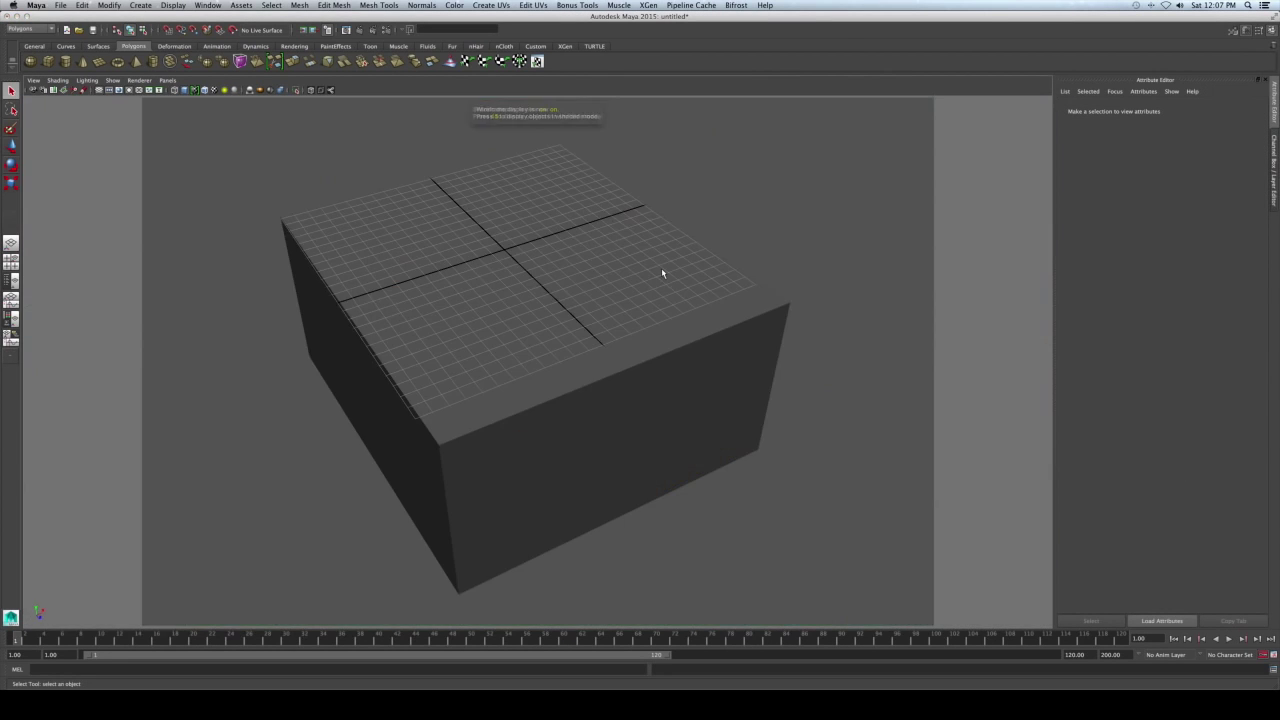
{"action": "key", "text": "space"}
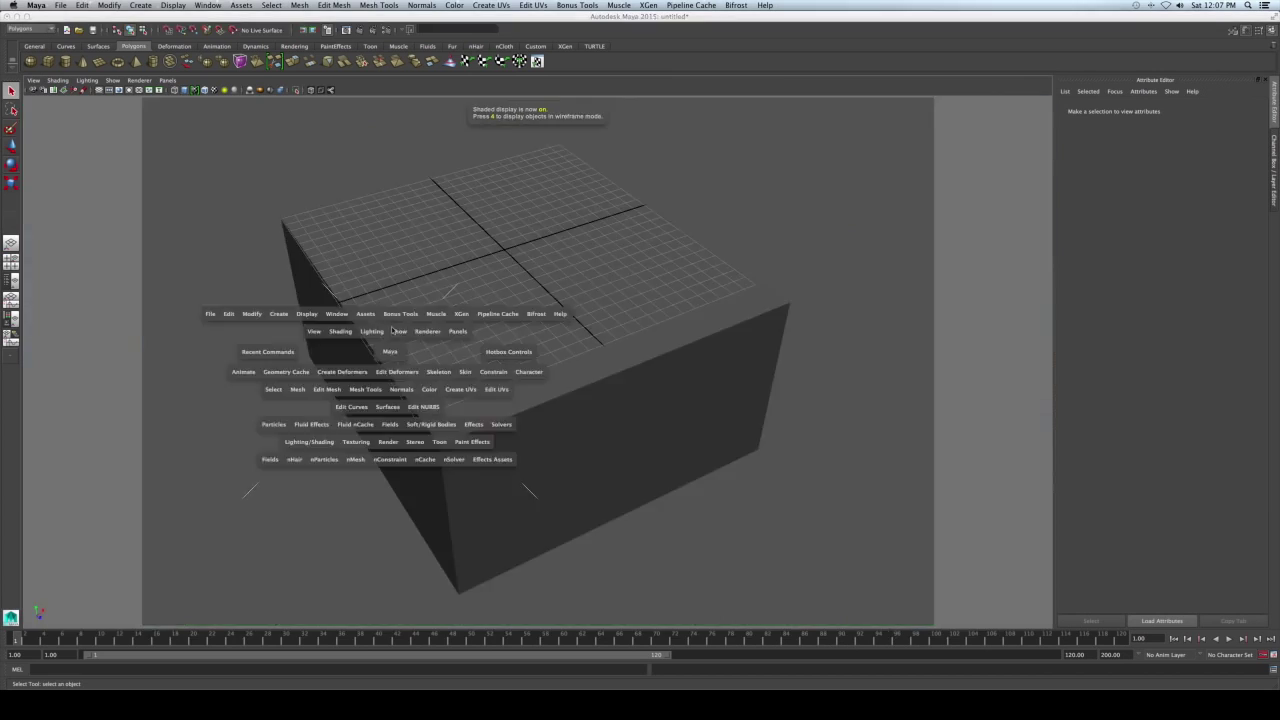
Assign a new Surface Shader material to the cube and name it box_projection.
{"action": "left_click_drag", "start_coordinate": [324, 259], "coordinate": [297, 254], "text": "alt"}
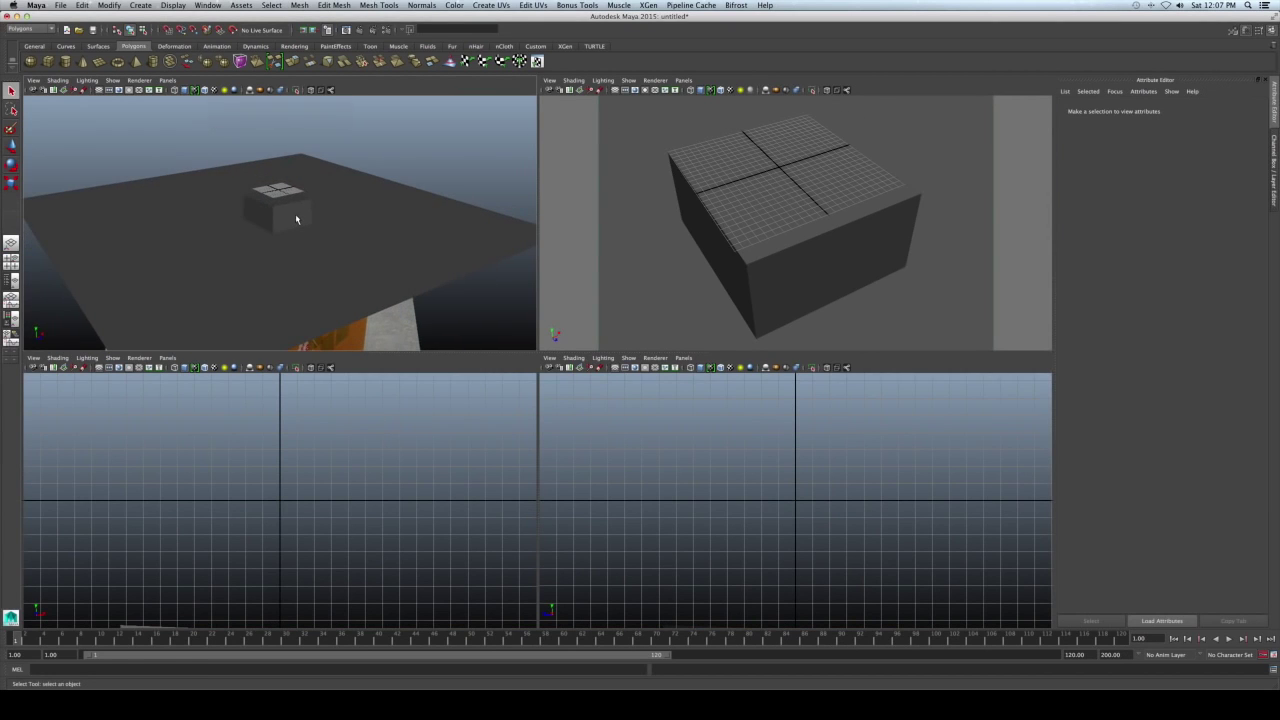
{"action": "left_click", "coordinate": [303, 222]}
{"action": "key", "text": "space"}
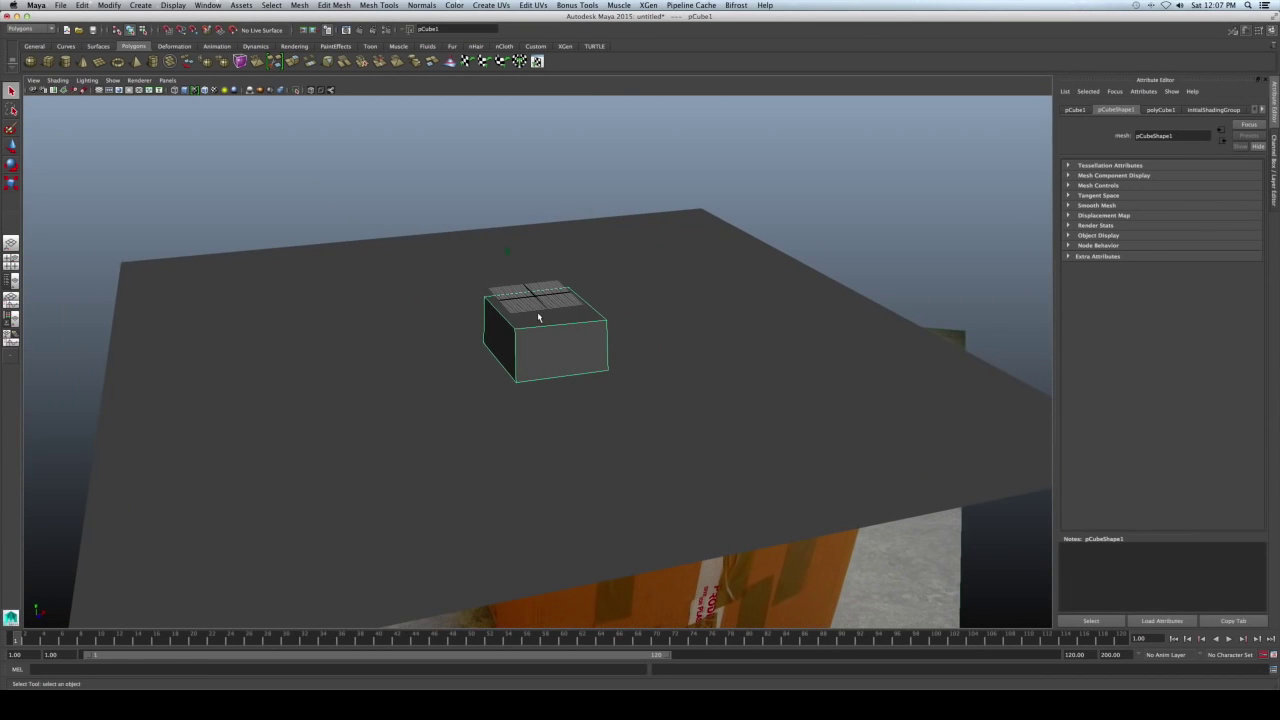
{"action": "right_click_drag", "start_coordinate": [539, 320], "coordinate": [556, 521]}
{"action": "left_click", "coordinate": [506, 427]}
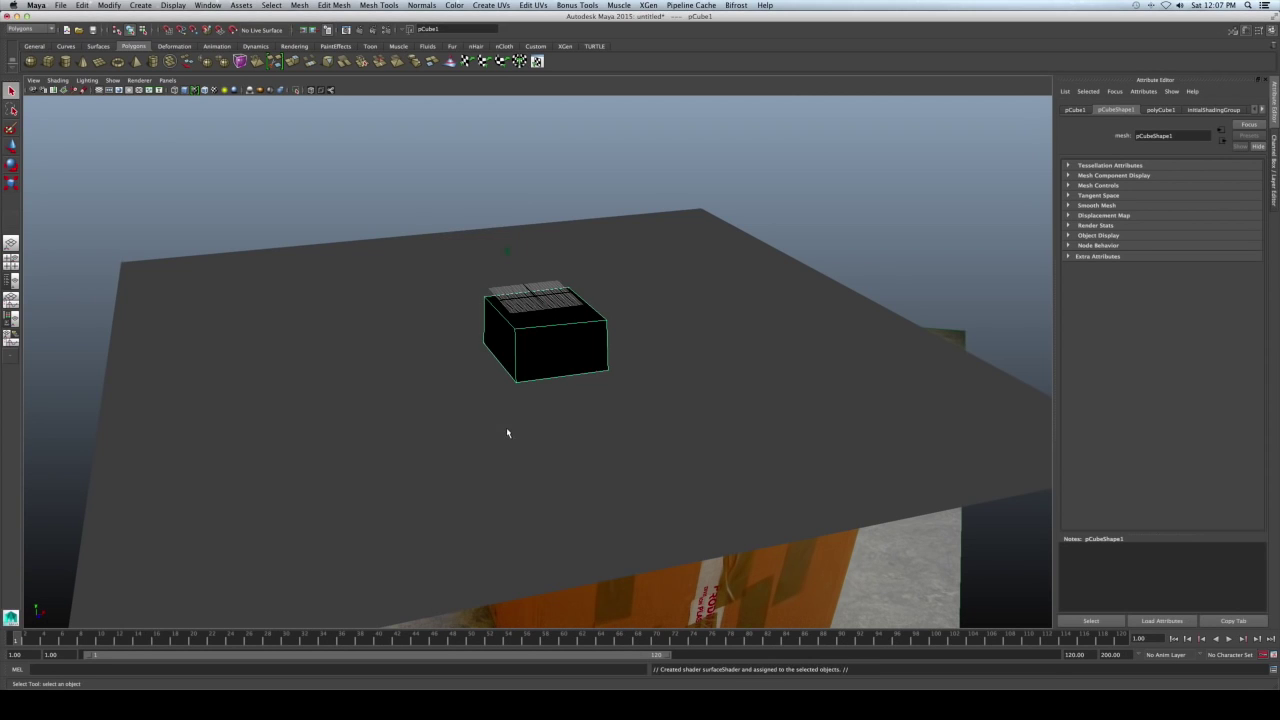
{"action": "double_click", "coordinate": [1174, 135]}
{"action": "type", "text": "s"}
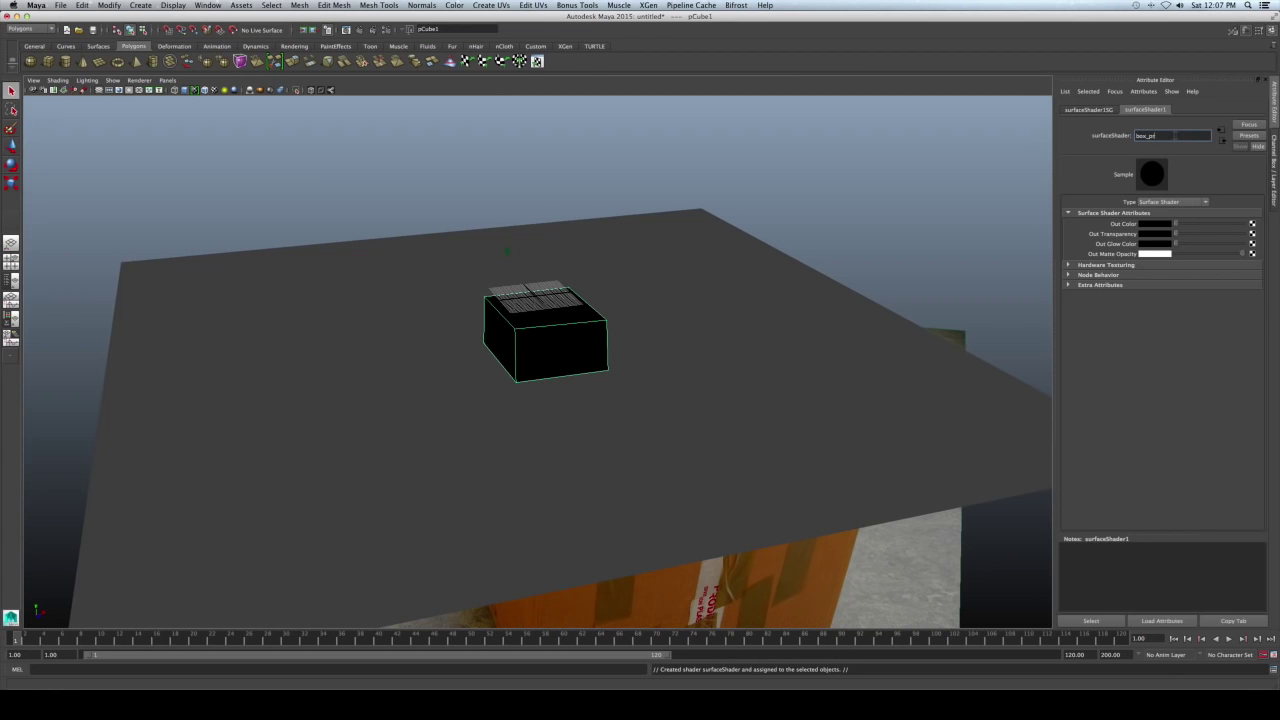
{"action": "key", "text": "Return"}
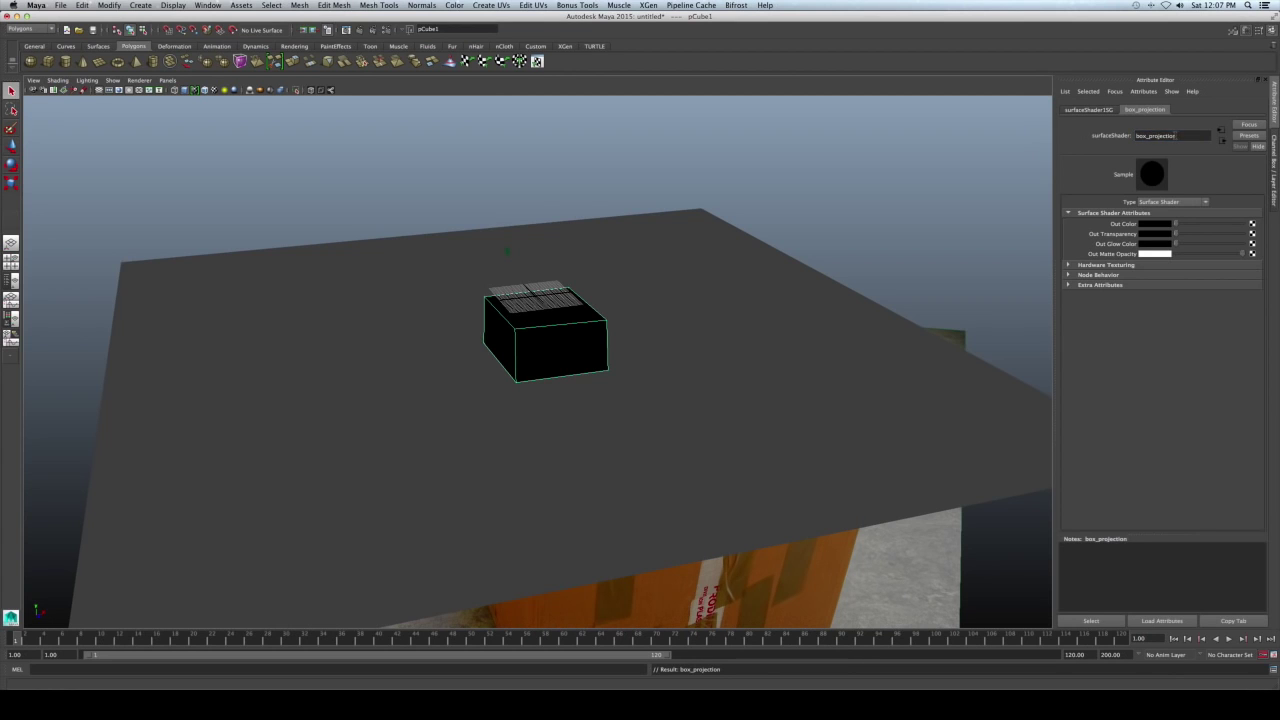
Connect a File texture created as a projection to box_projection's Out Color and load box_projection.jpg.
{"action": "left_click", "coordinate": [1252, 228]}
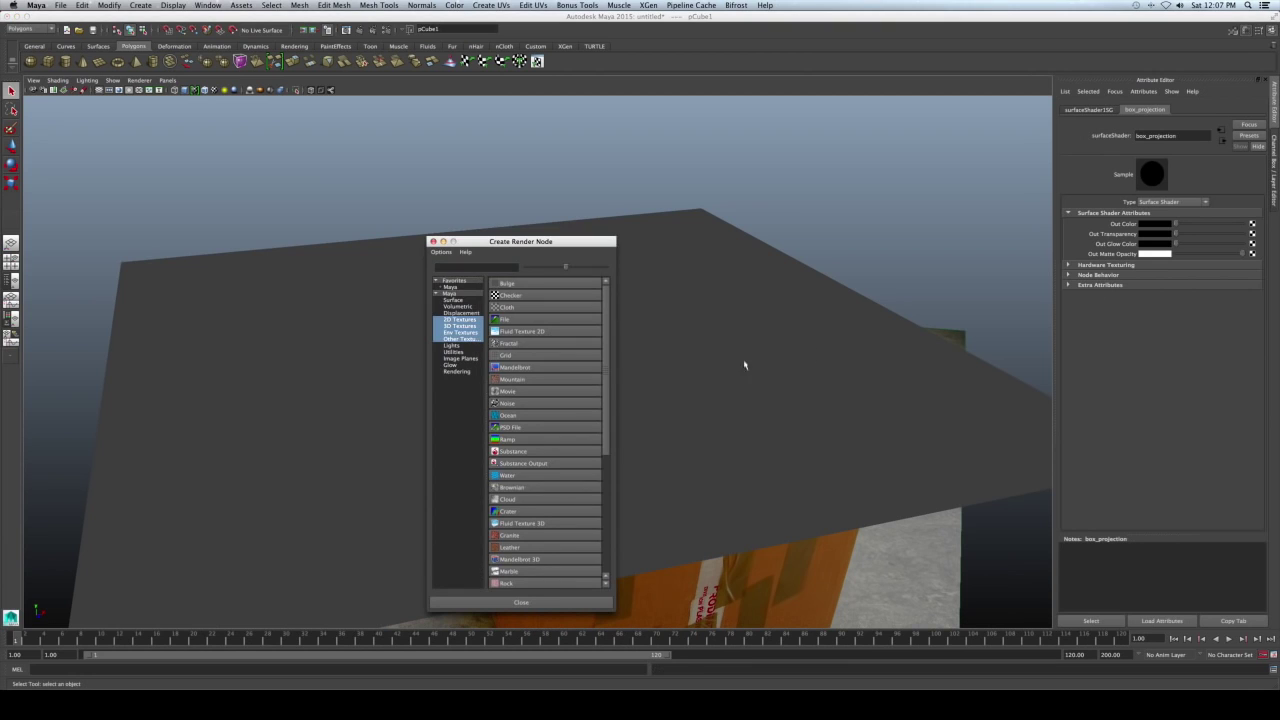
{"action": "right_click", "coordinate": [514, 320]}
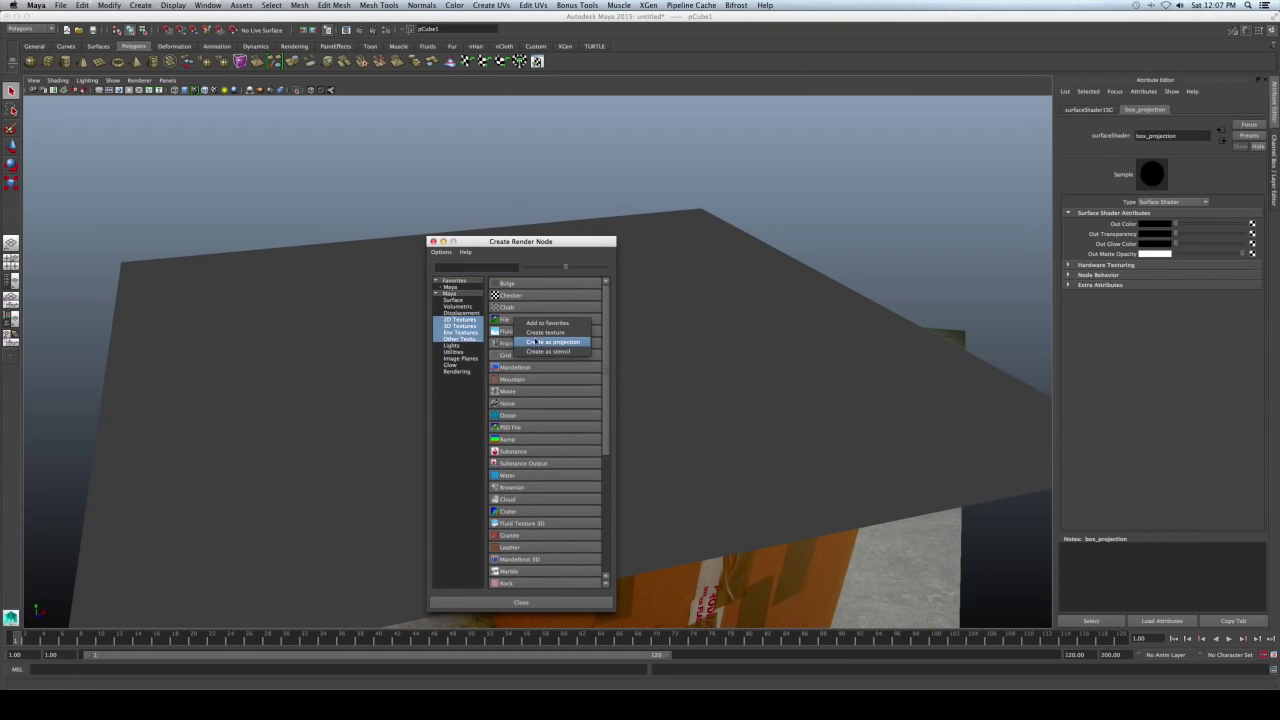
{"action": "left_click", "coordinate": [537, 343]}
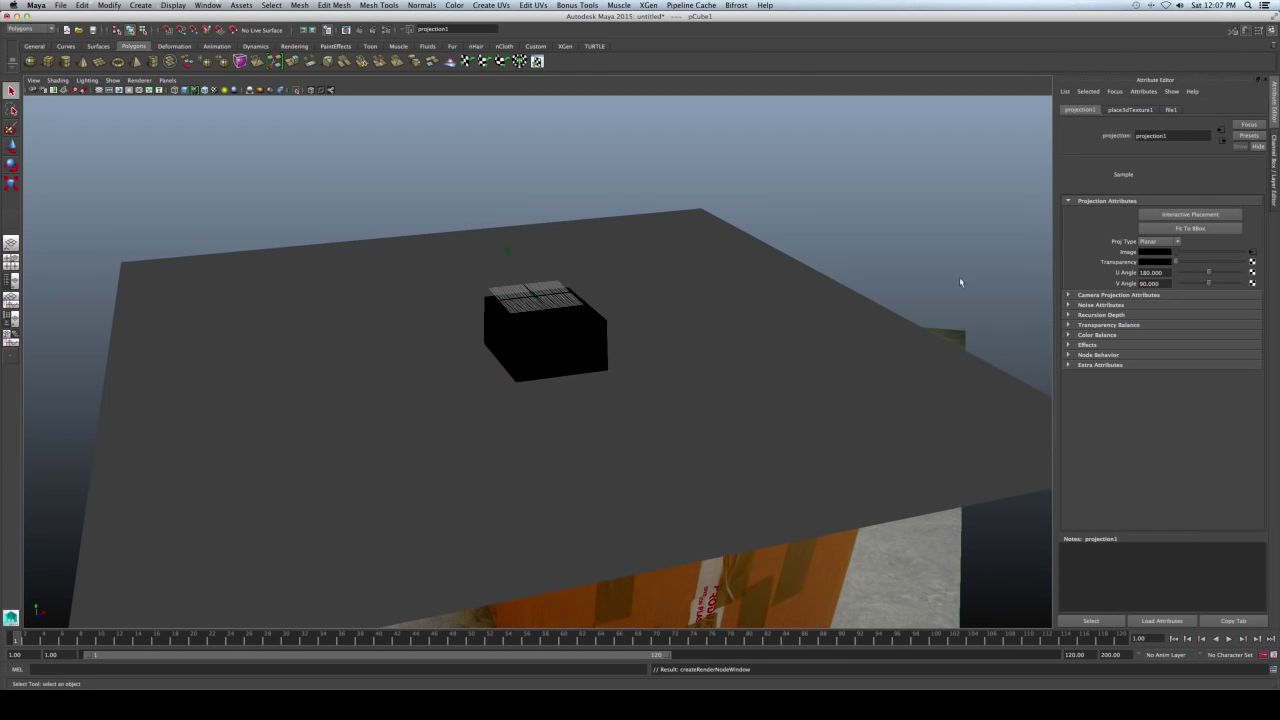
{"action": "left_click", "coordinate": [1253, 256]}
{"action": "left_click", "coordinate": [1255, 251]}
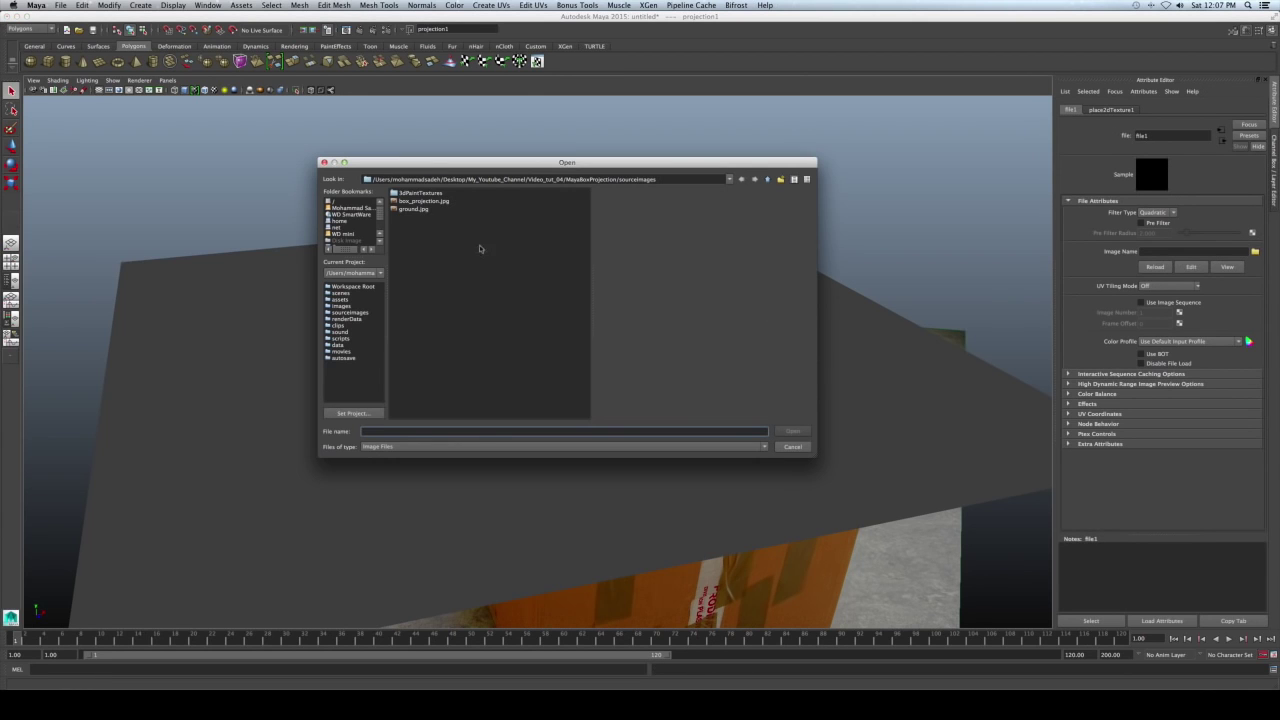
{"action": "left_click", "coordinate": [426, 201]}
{"action": "left_click", "coordinate": [792, 431]}
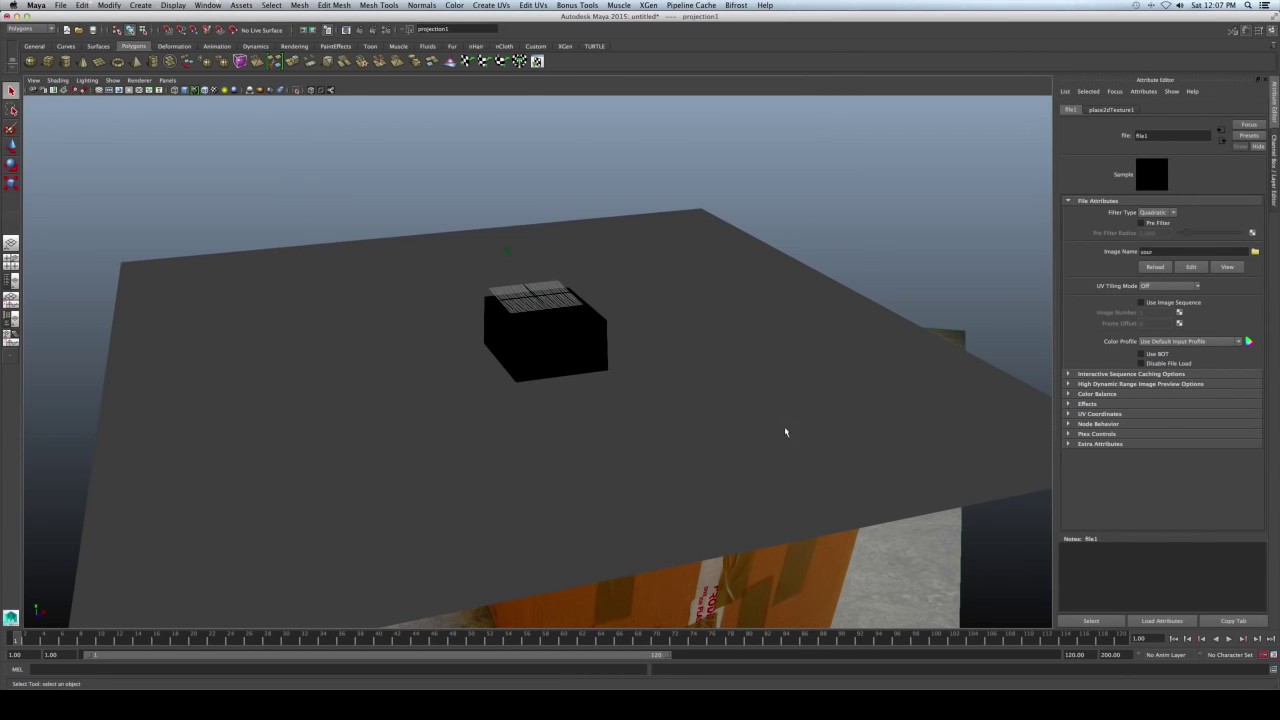
Set the box texture's projection type to Perspective, link it to cameraShape1, and show the cube textured.
{"action": "left_click", "coordinate": [1221, 140]}
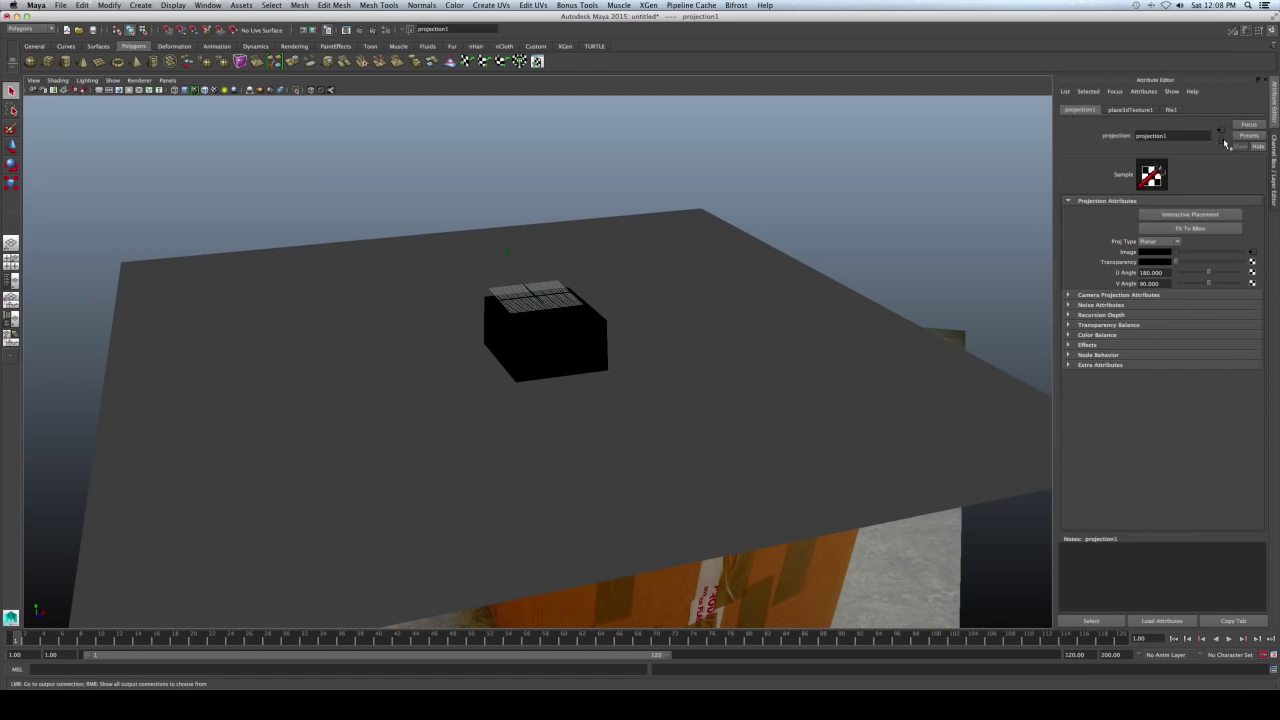
{"action": "left_click", "coordinate": [1176, 242]}
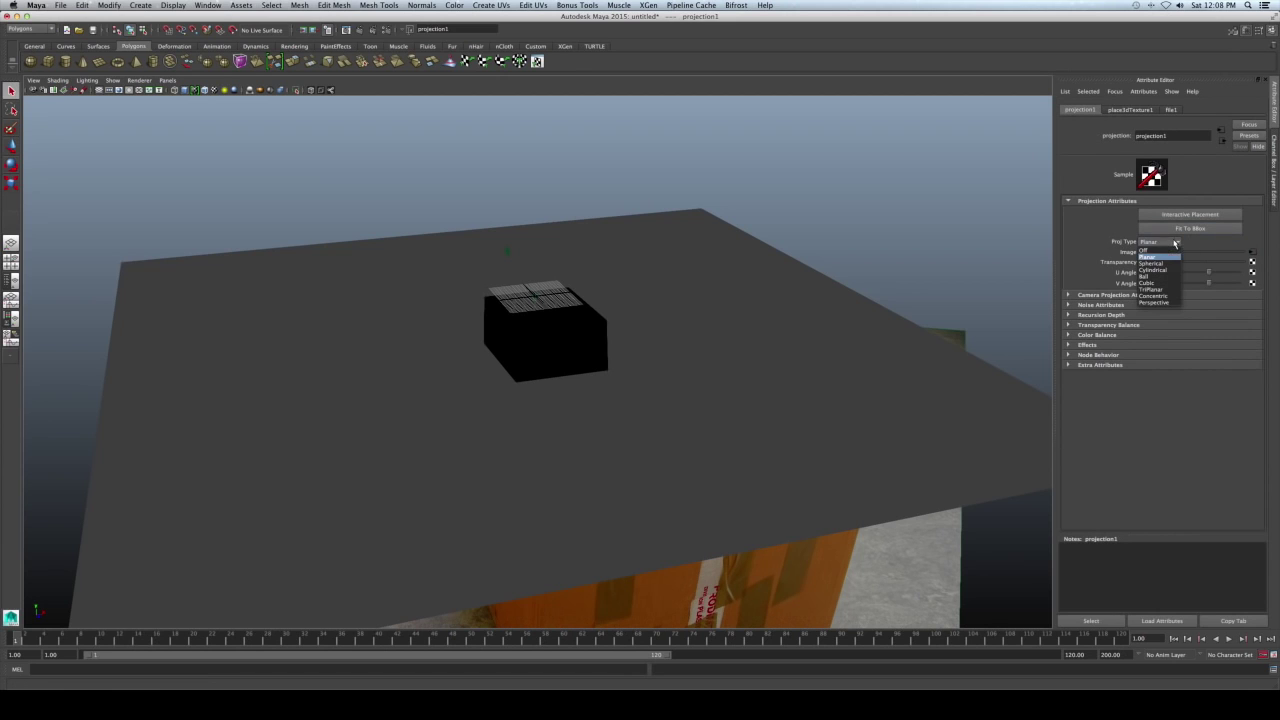
{"action": "left_click", "coordinate": [1155, 302]}
{"action": "left_click", "coordinate": [1110, 295]}
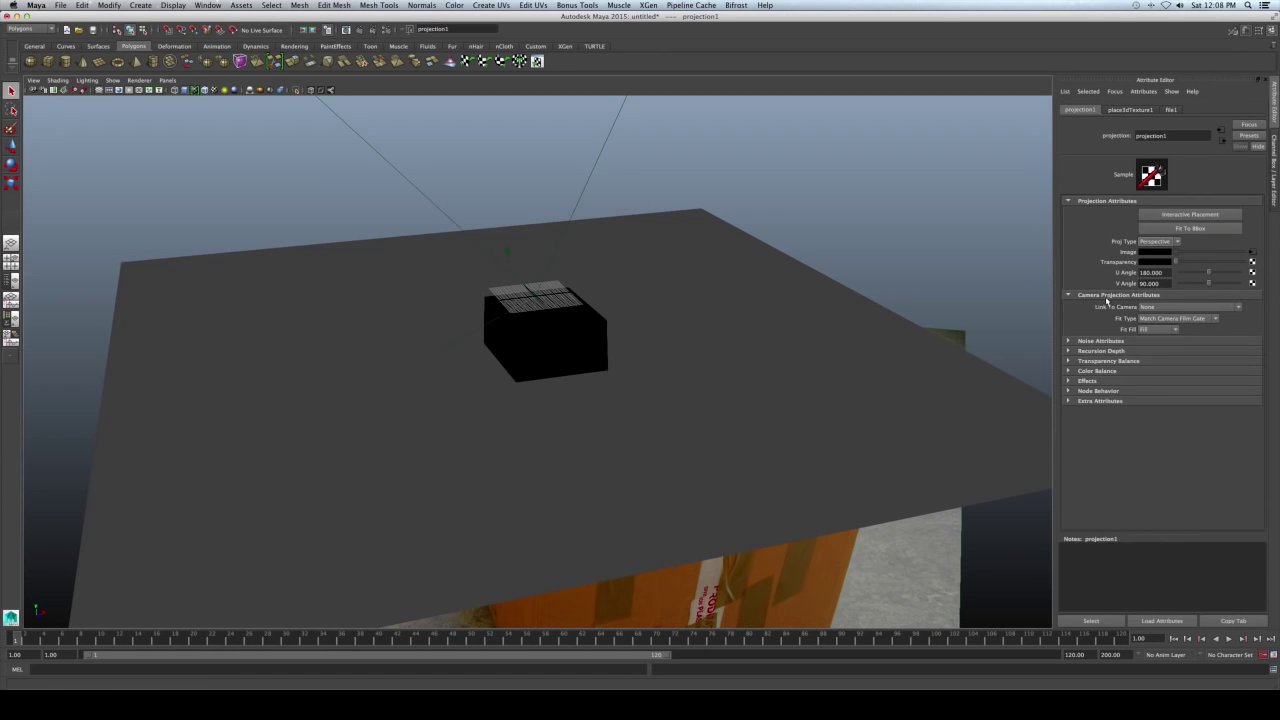
{"action": "left_click", "coordinate": [1166, 307]}
{"action": "left_click", "coordinate": [1158, 319]}
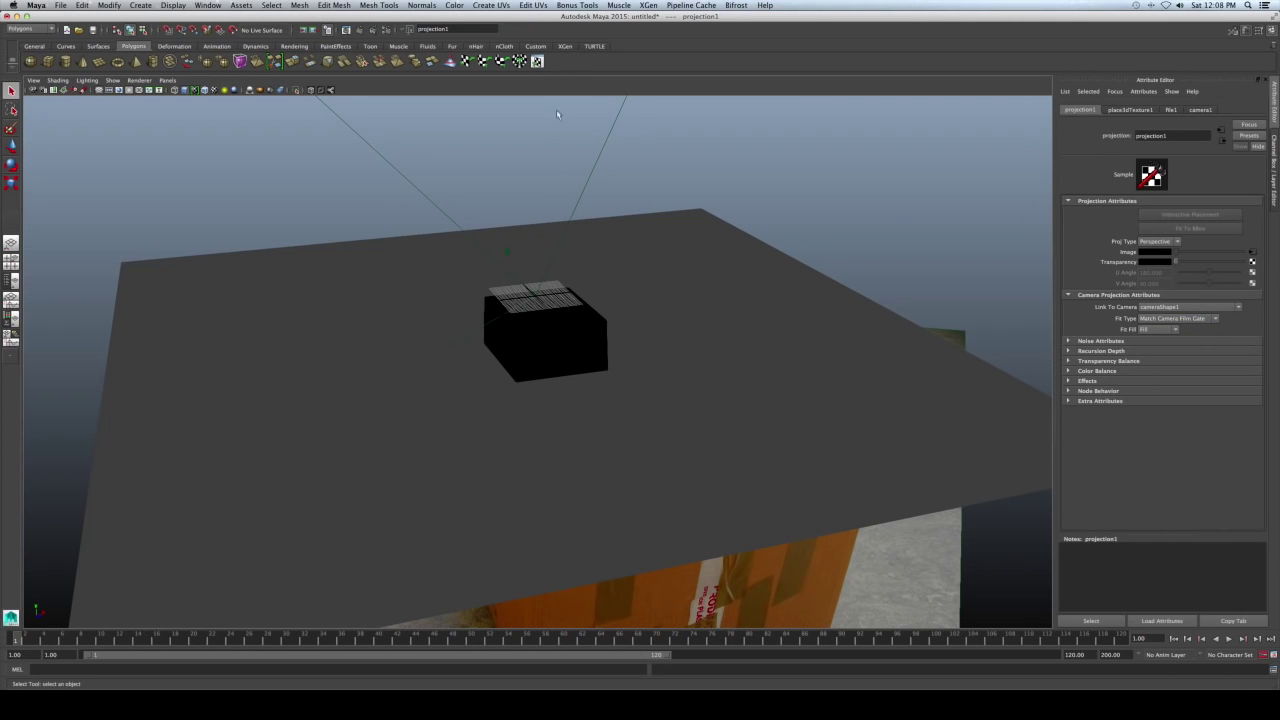
{"action": "key", "text": "6"}
{"action": "mouse_move", "coordinate": [571, 277]}
{"action": "left_mouse_down", "text": "alt"}
{"action": "mouse_move", "coordinate": [491, 283]}
{"action": "mouse_move", "coordinate": [566, 274]}
{"action": "mouse_move", "coordinate": [591, 286]}
{"action": "mouse_move", "coordinate": [547, 293]}
{"action": "left_mouse_up", "text": "alt"}
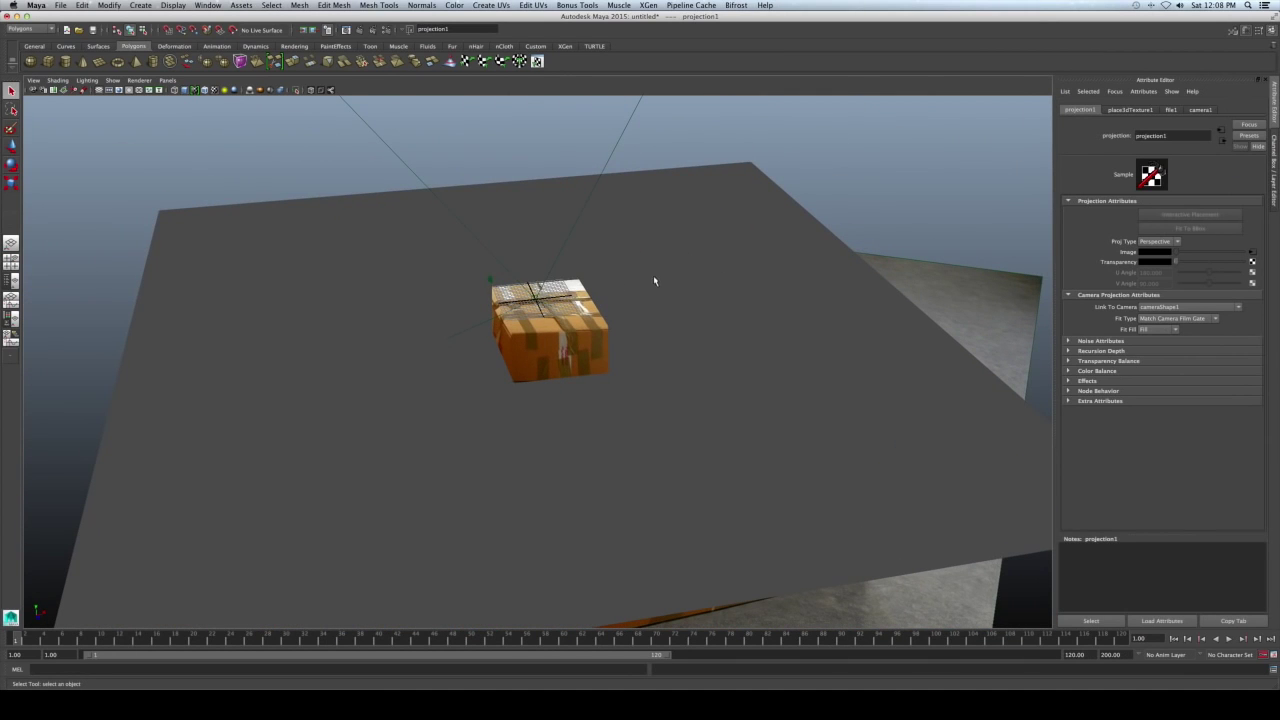
Assign a new Surface Shader material to the ground plane and name it ground_projection.
{"action": "left_click", "coordinate": [1221, 140]}
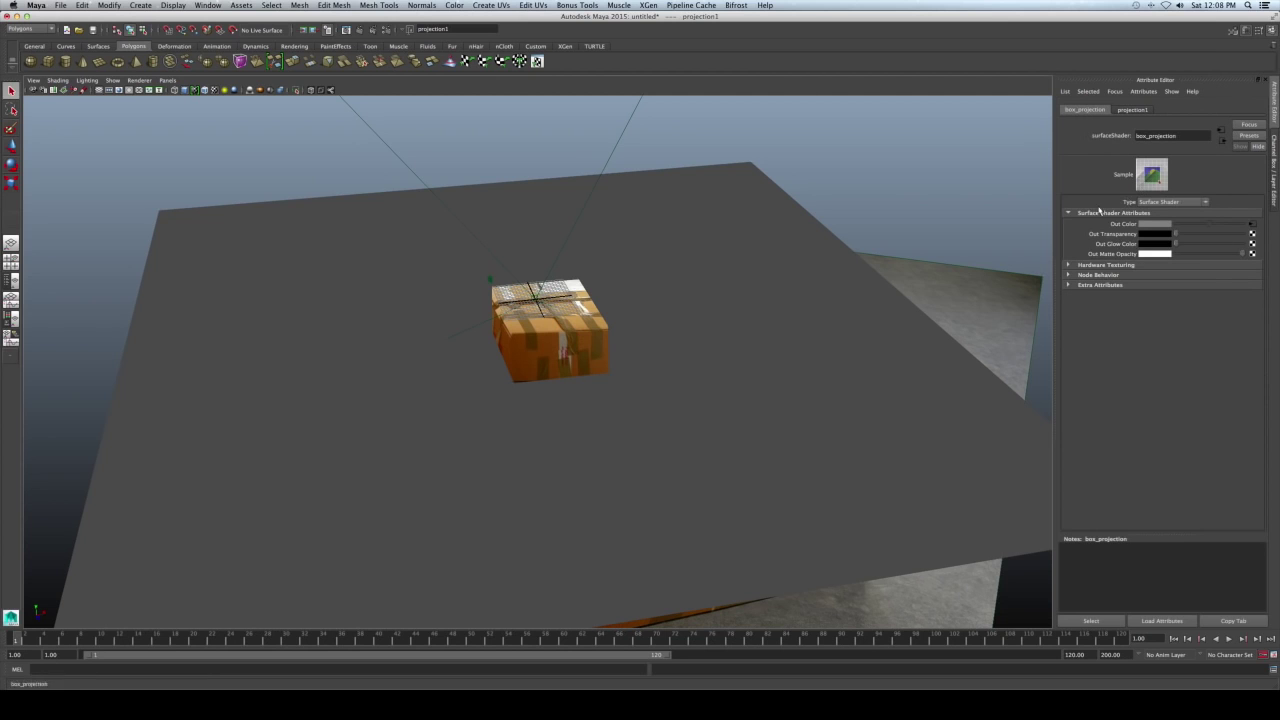
{"action": "left_click", "coordinate": [659, 334]}
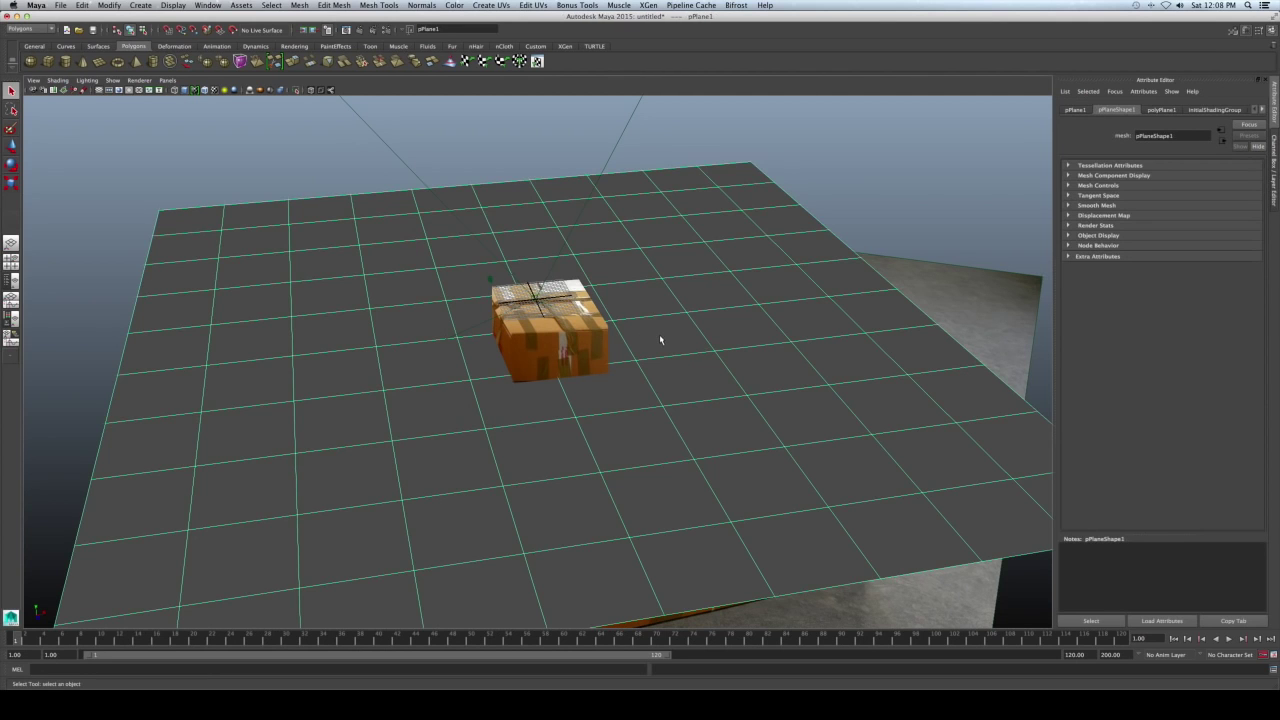
{"action": "right_click_drag", "start_coordinate": [659, 334], "coordinate": [660, 535]}
{"action": "left_click", "coordinate": [508, 429]}
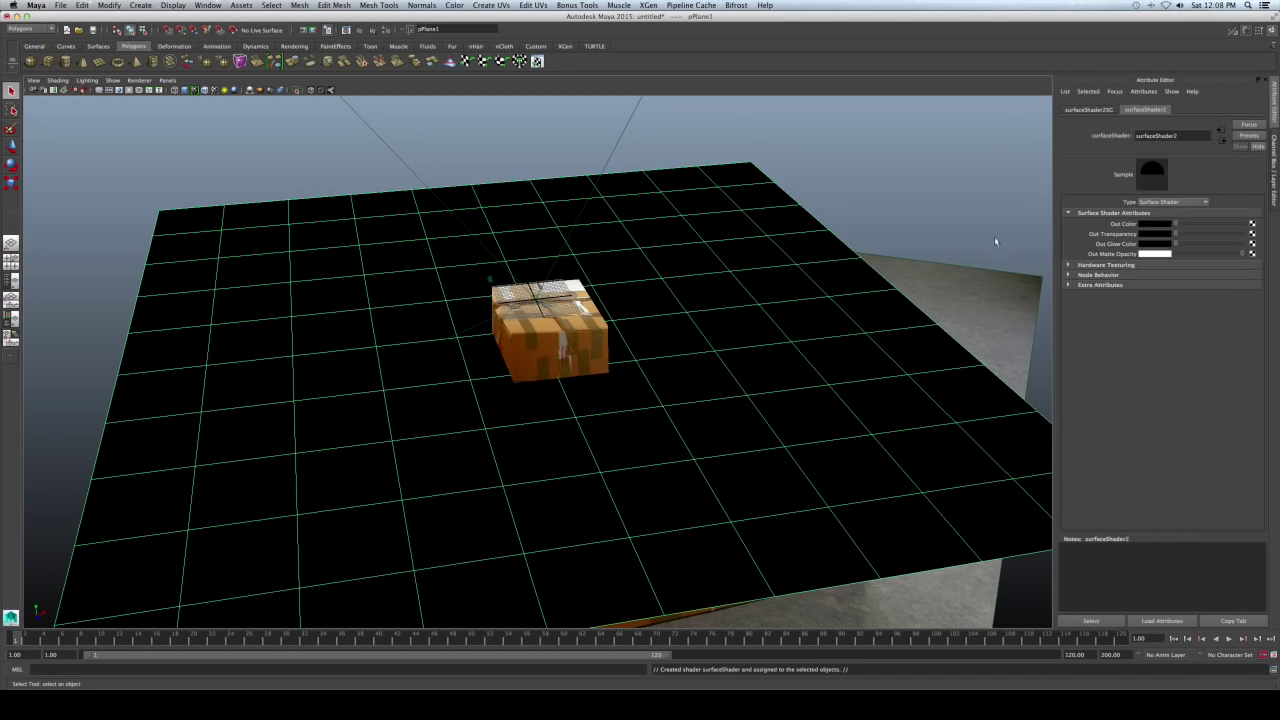
{"action": "type", "text": "ground_projection"}
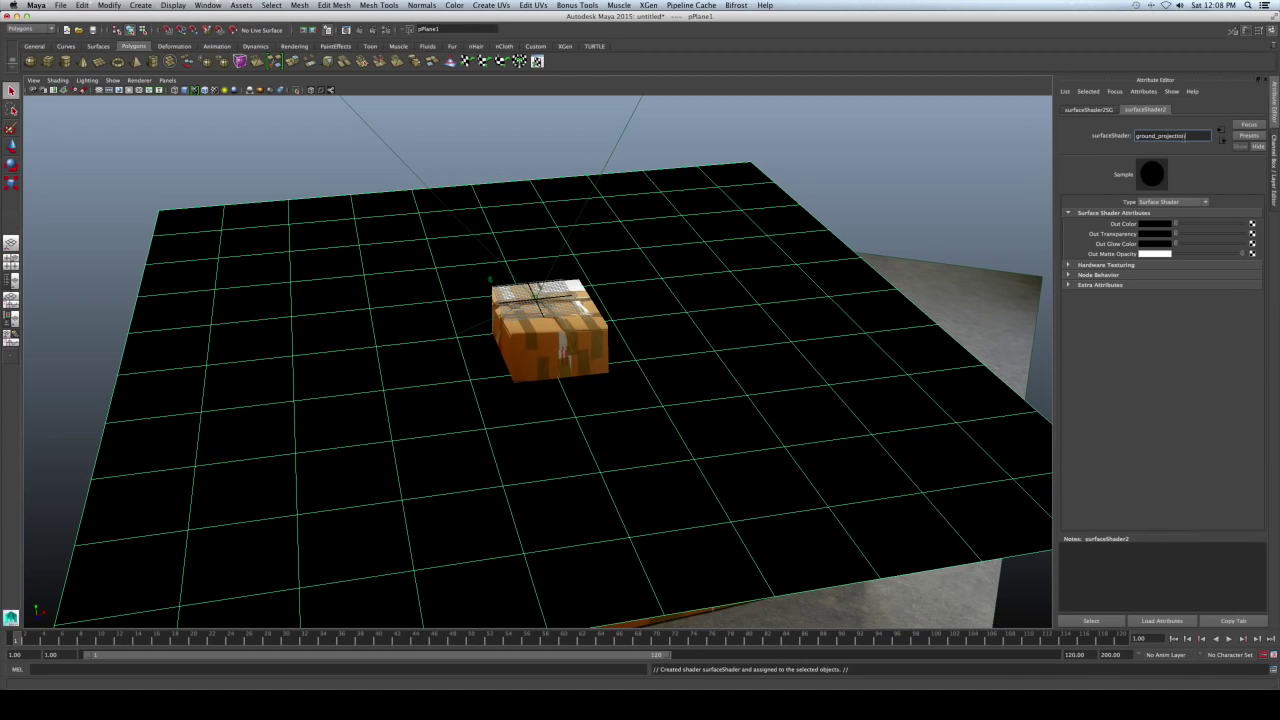
{"action": "key", "text": "Return"}
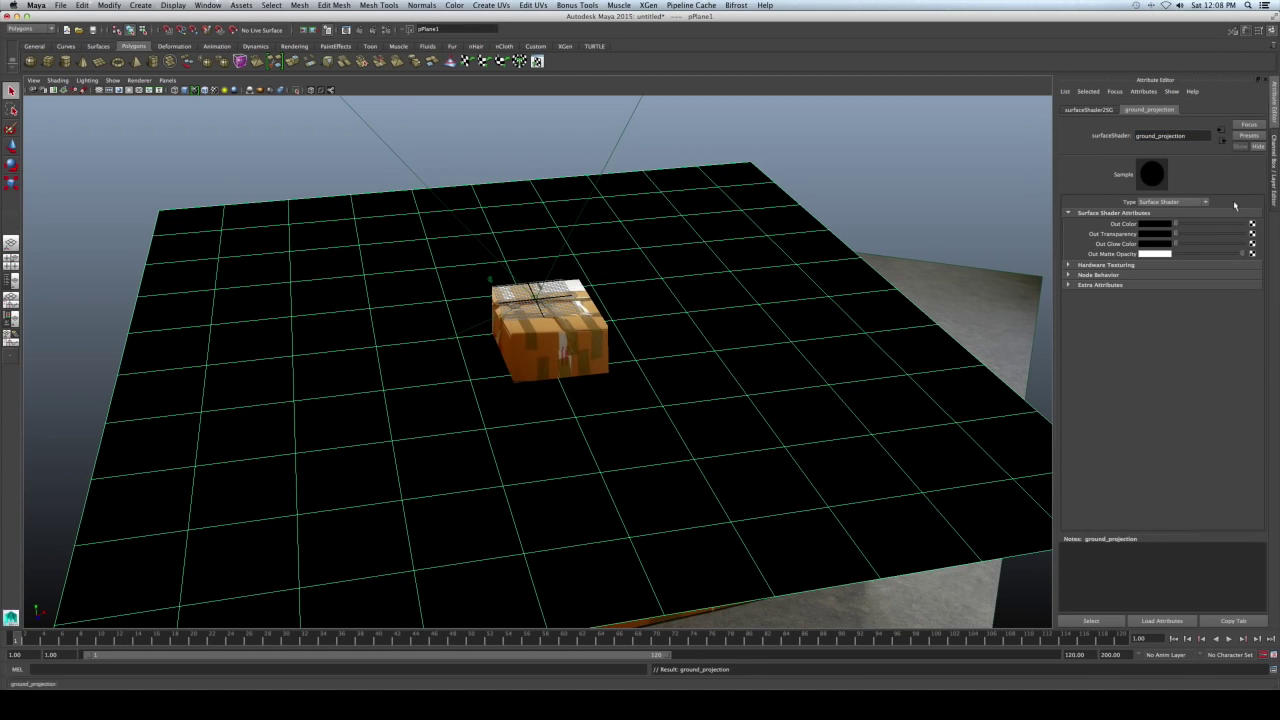
Connect a File texture created as a projection to ground_projection's Out Color and load ground.jpg.
{"action": "left_click", "coordinate": [1252, 224]}
{"action": "right_click", "coordinate": [525, 320]}
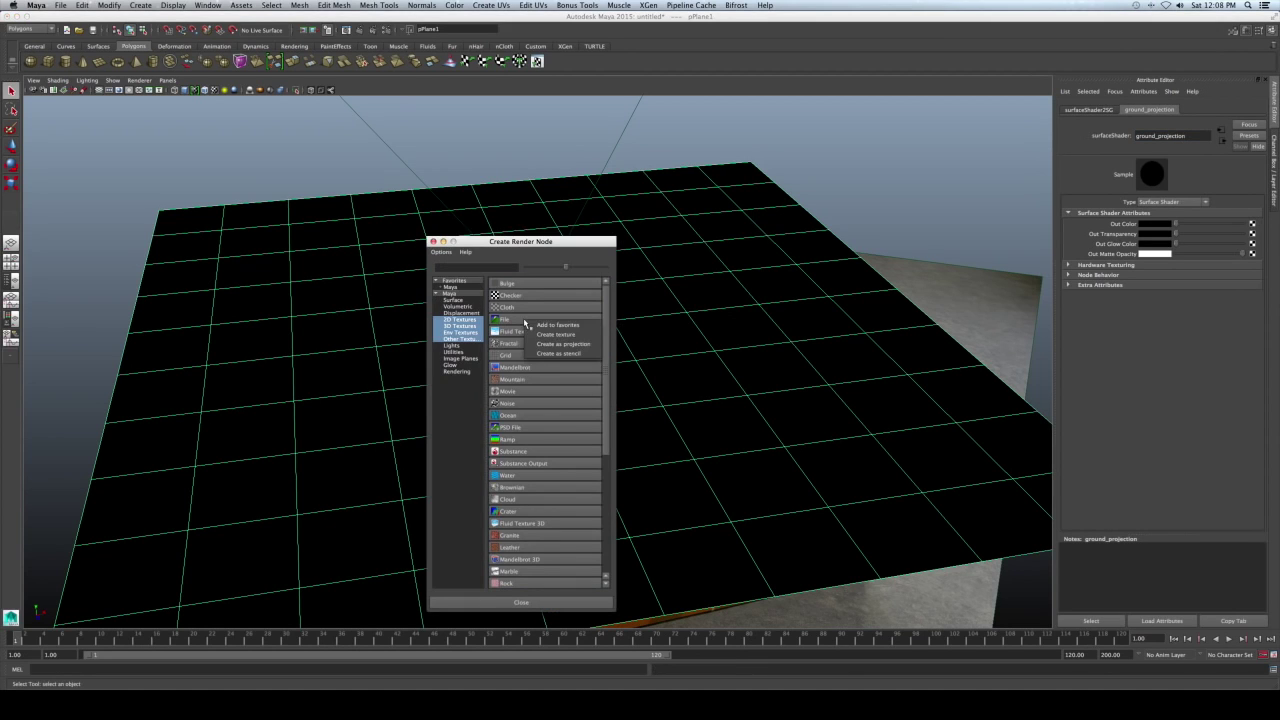
{"action": "left_click", "coordinate": [542, 345]}
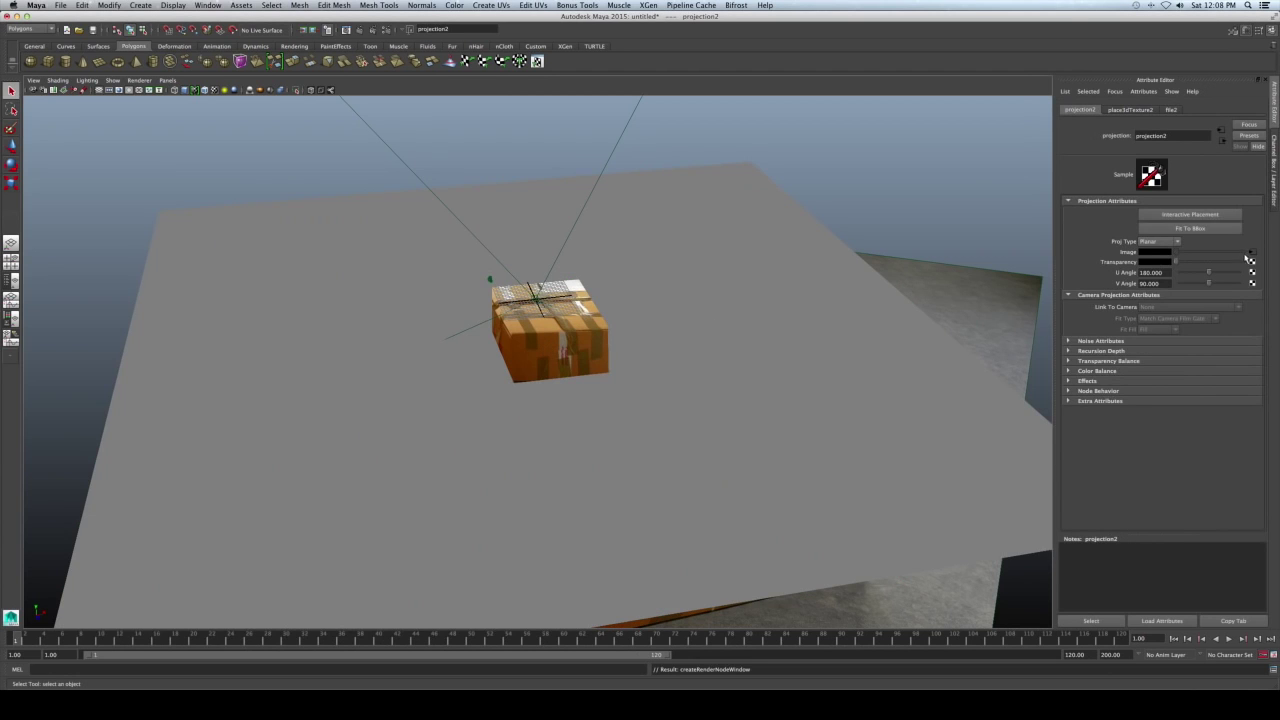
{"action": "left_click", "coordinate": [1249, 255]}
{"action": "left_click", "coordinate": [1255, 251]}
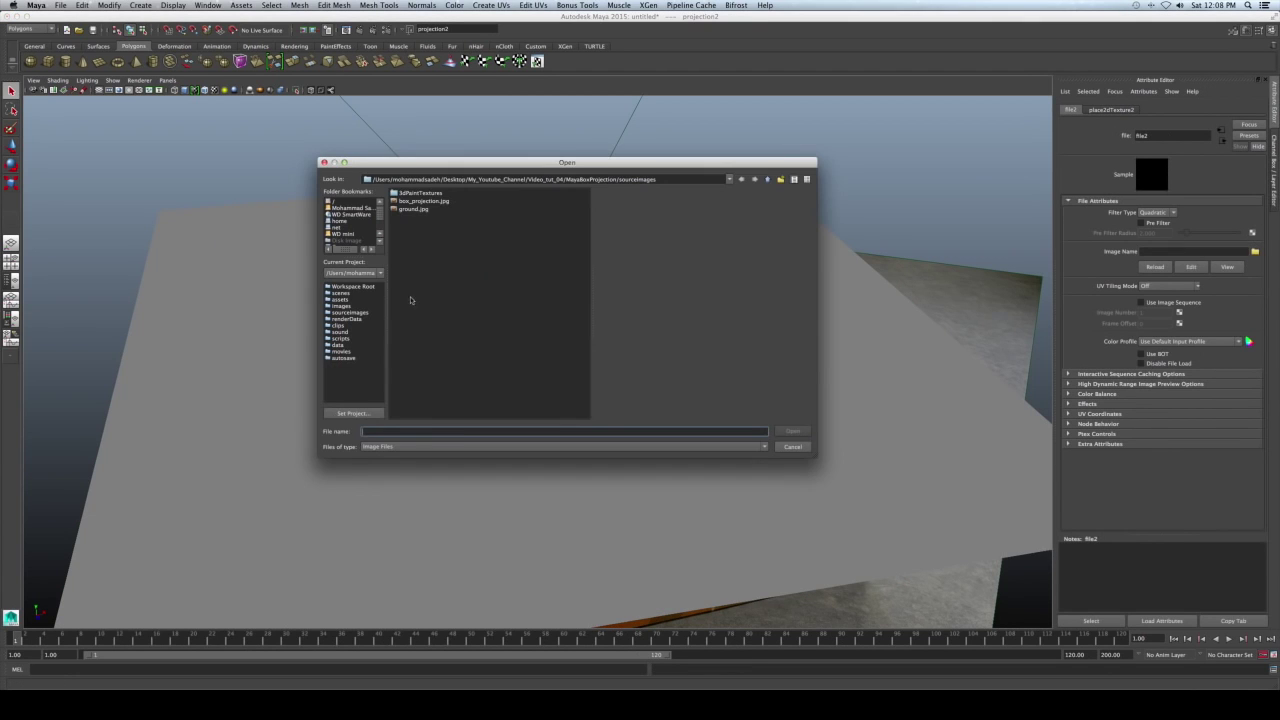
{"action": "left_click", "coordinate": [414, 209]}
{"action": "left_click", "coordinate": [790, 430]}
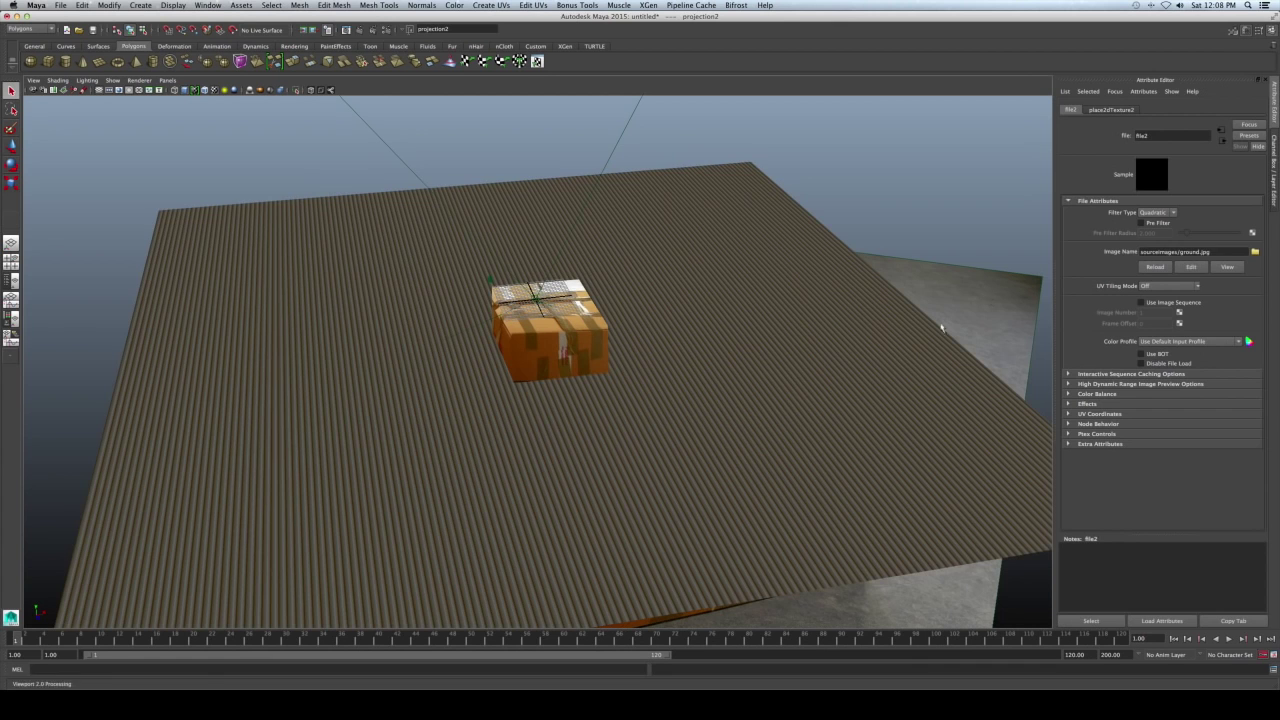
{"action": "left_click", "coordinate": [1221, 141]}
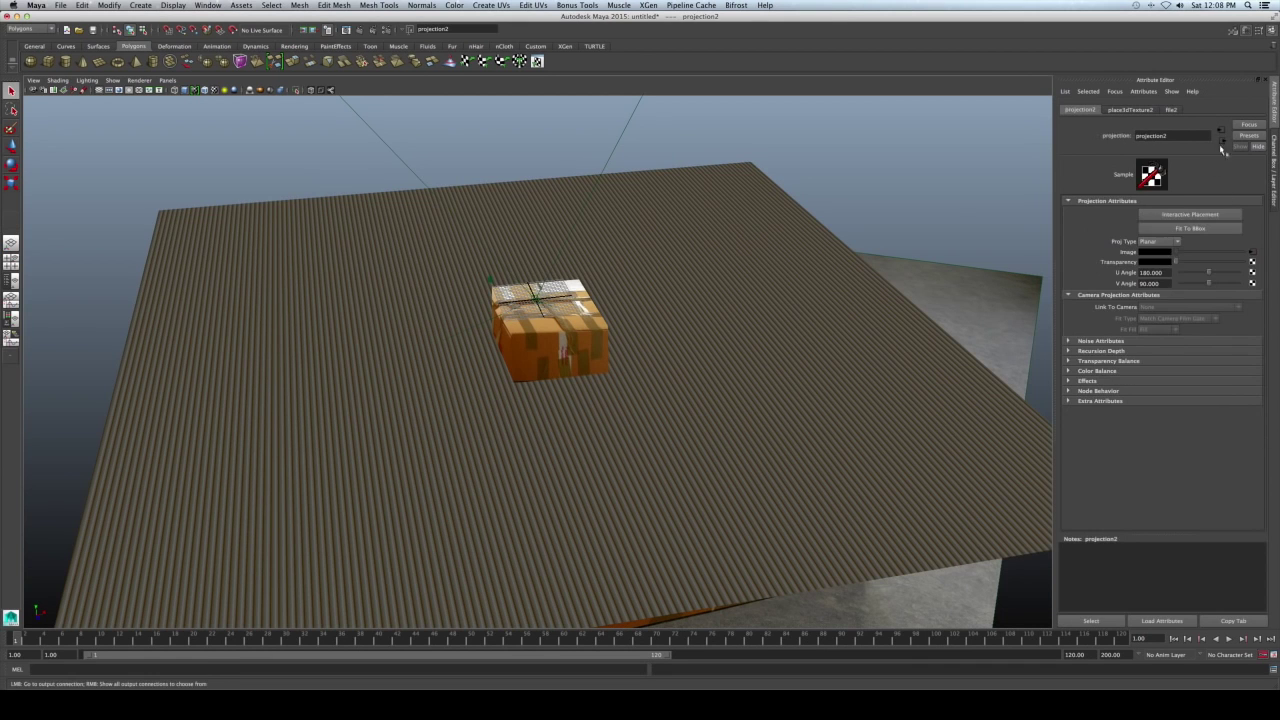
Set the ground texture's projection type to Perspective and link it to cameraShape1.
{"action": "left_click", "coordinate": [1160, 242]}
{"action": "left_click", "coordinate": [1155, 302]}
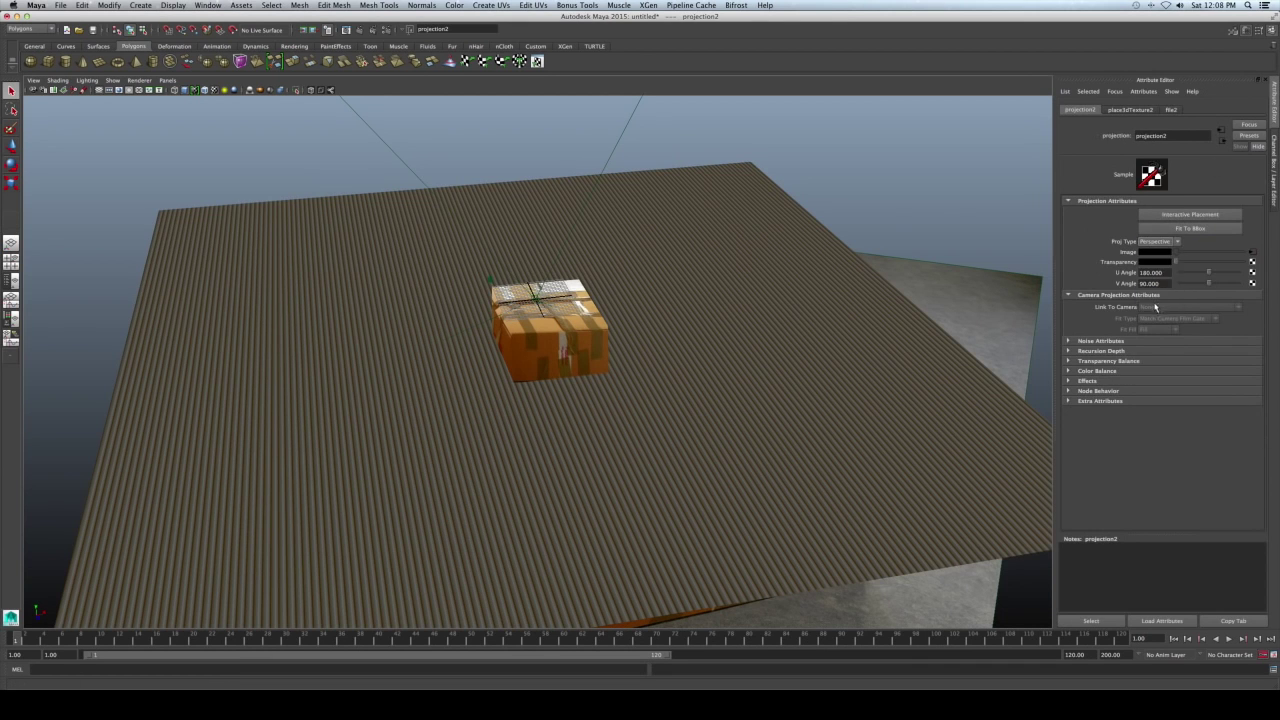
{"action": "left_click", "coordinate": [1165, 307]}
{"action": "left_click", "coordinate": [1160, 322]}
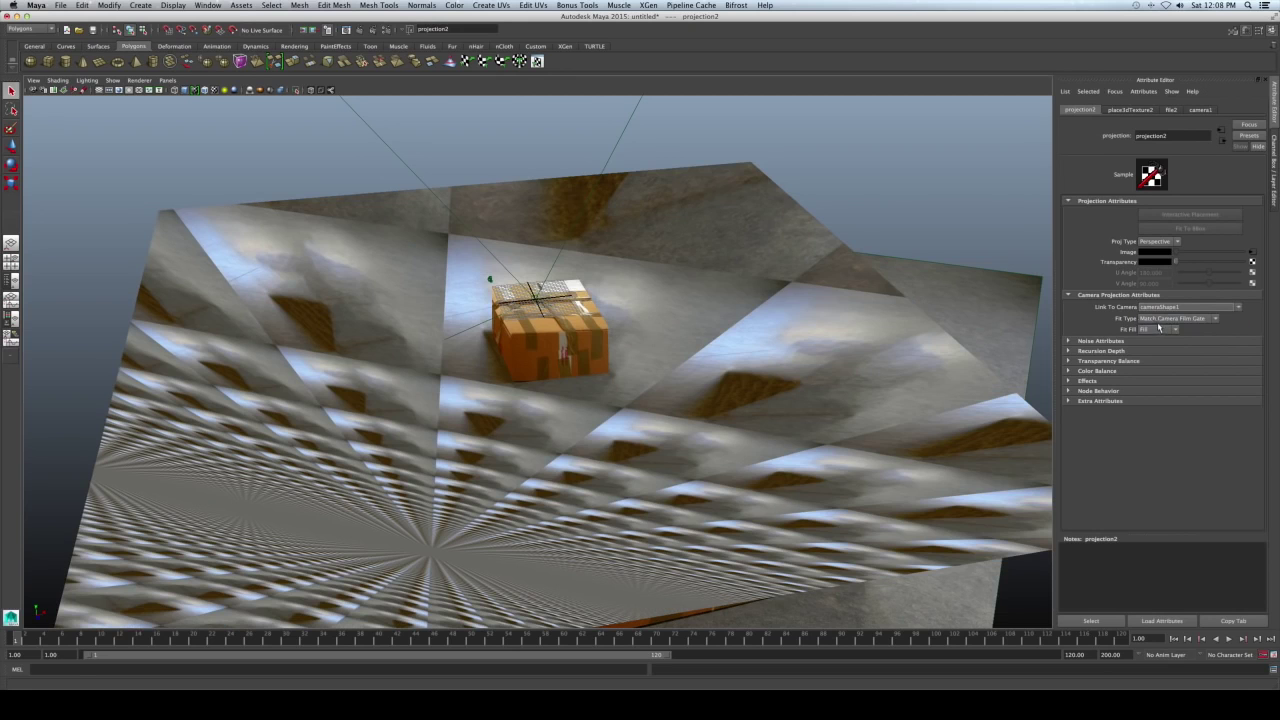
{"action": "left_click_drag", "start_coordinate": [639, 346], "coordinate": [272, 220], "text": "alt"}
Show the matched camera's view textured, then select the cube and compare its projection in textured, lit and wireframe display.
{"action": "key", "text": "space"}
{"action": "key", "text": "space"}
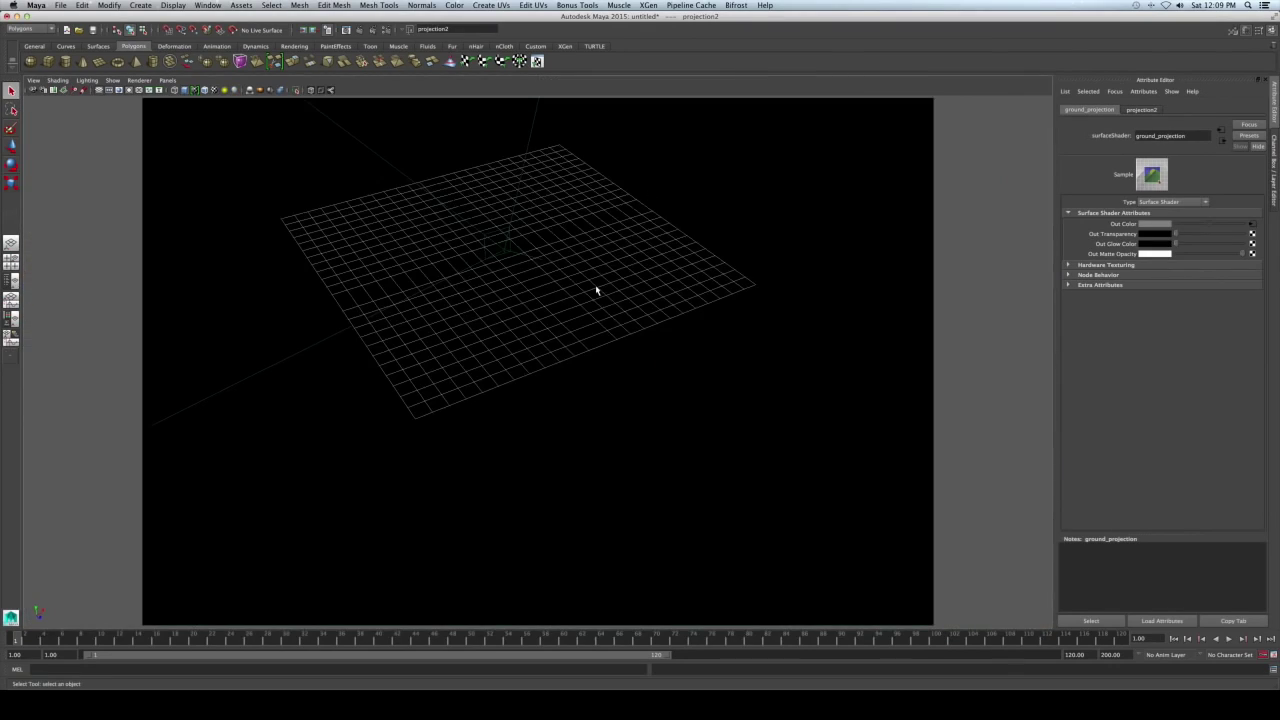
{"action": "key", "text": "6"}
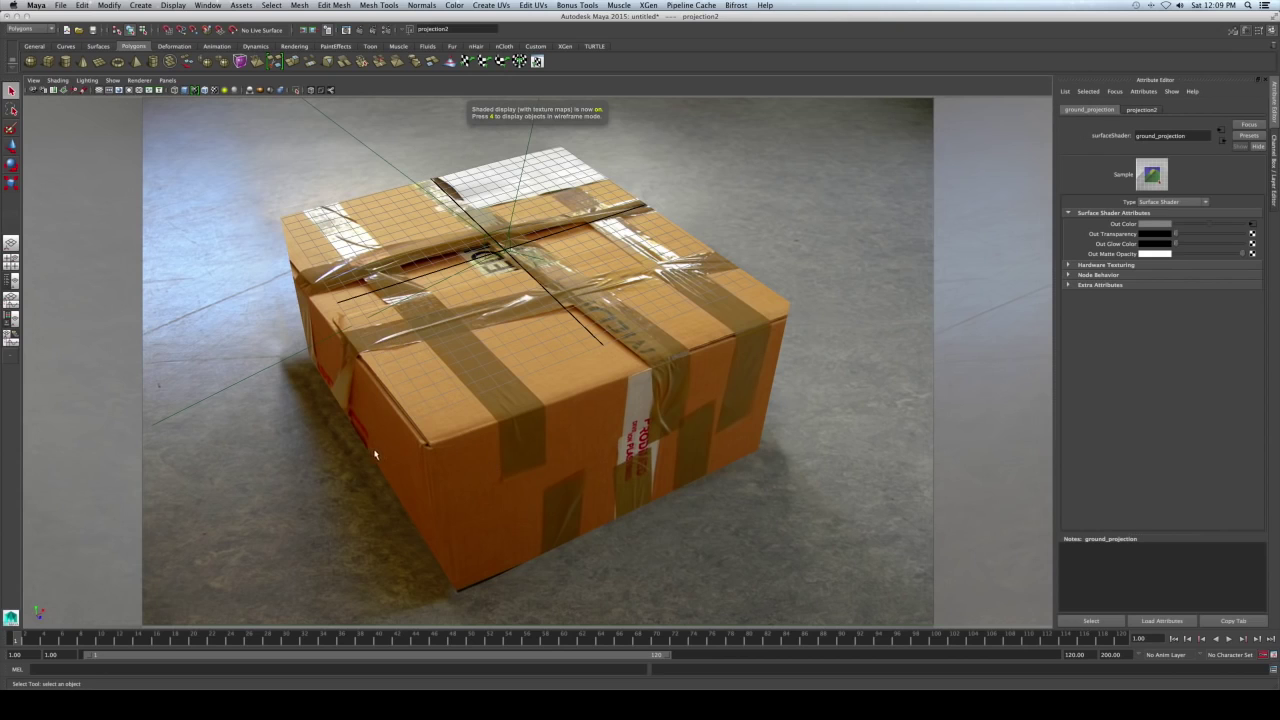
{"action": "left_click", "coordinate": [342, 365]}
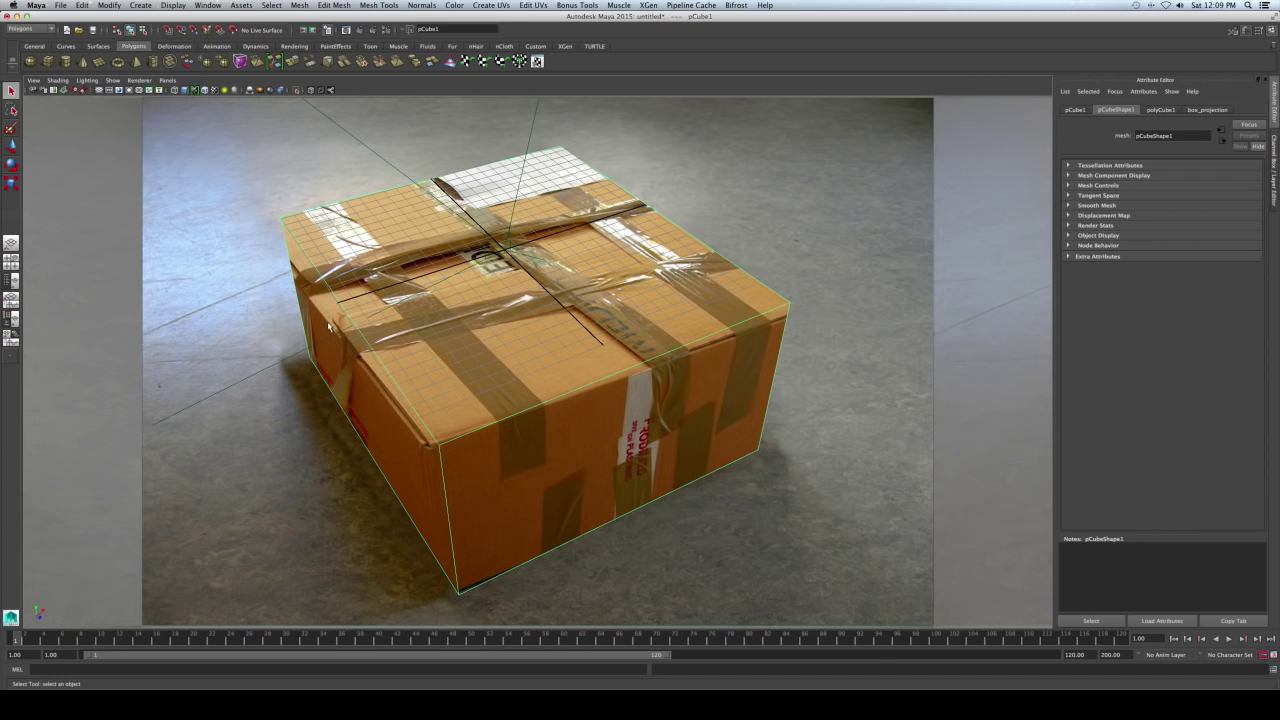
{"action": "key", "text": "7"}
{"action": "key", "text": "4"}
{"action": "key", "text": "6"}
{"action": "key", "text": "7"}
{"action": "key", "text": "6"}
{"action": "key", "text": "7"}
{"action": "key", "text": "6"}
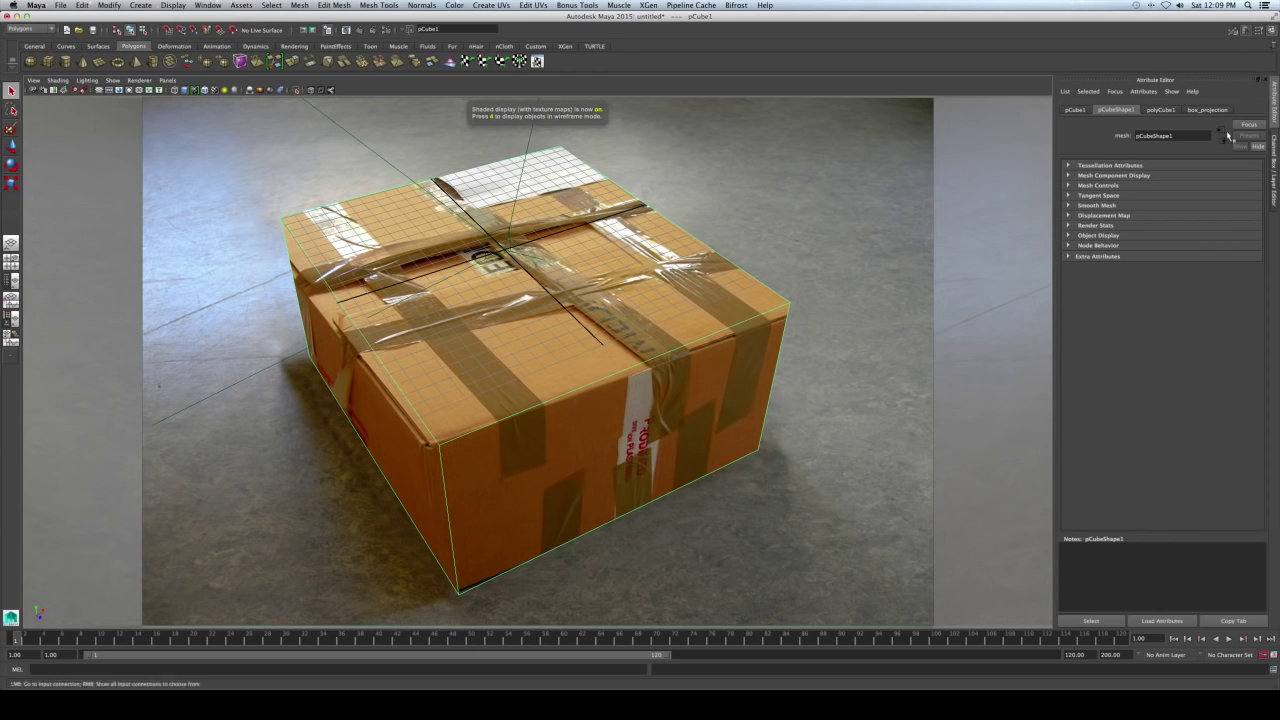
Set Fit Fill to Vertical on both the box's and the ground plane's projection nodes.
{"action": "left_click", "coordinate": [1207, 109]}
{"action": "left_click", "coordinate": [1252, 226]}
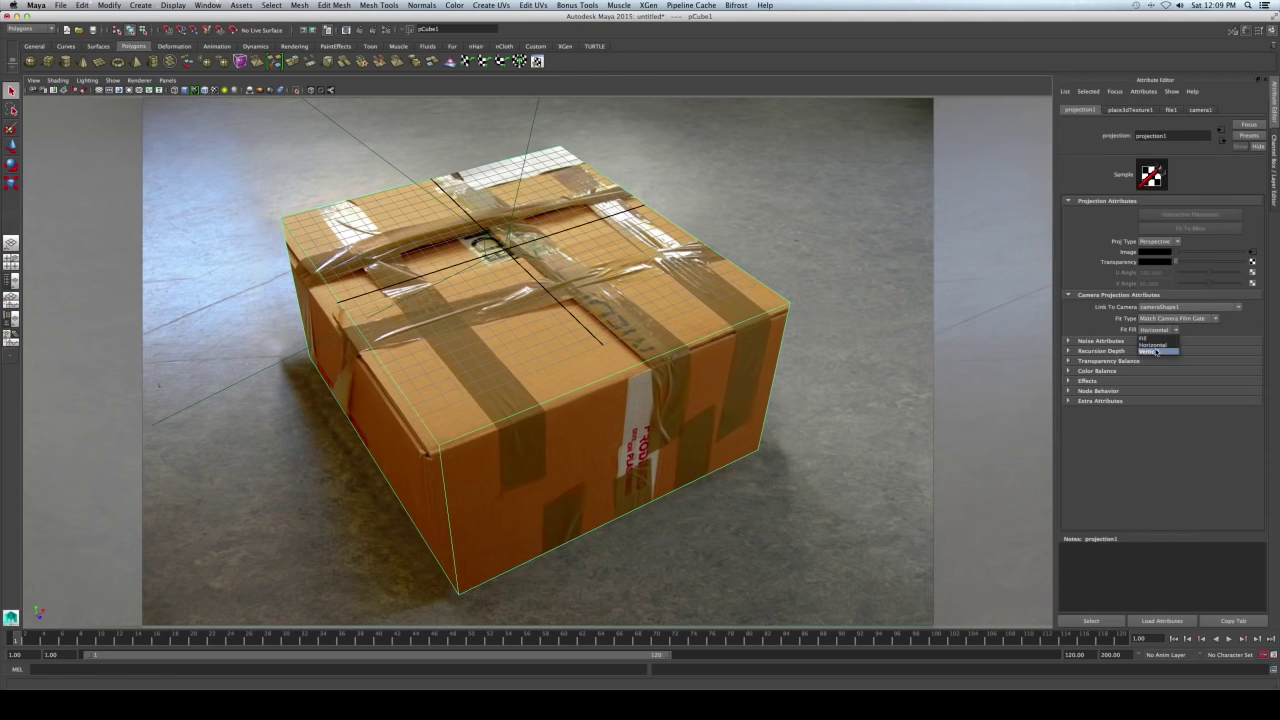
{"action": "left_click", "coordinate": [240, 358]}
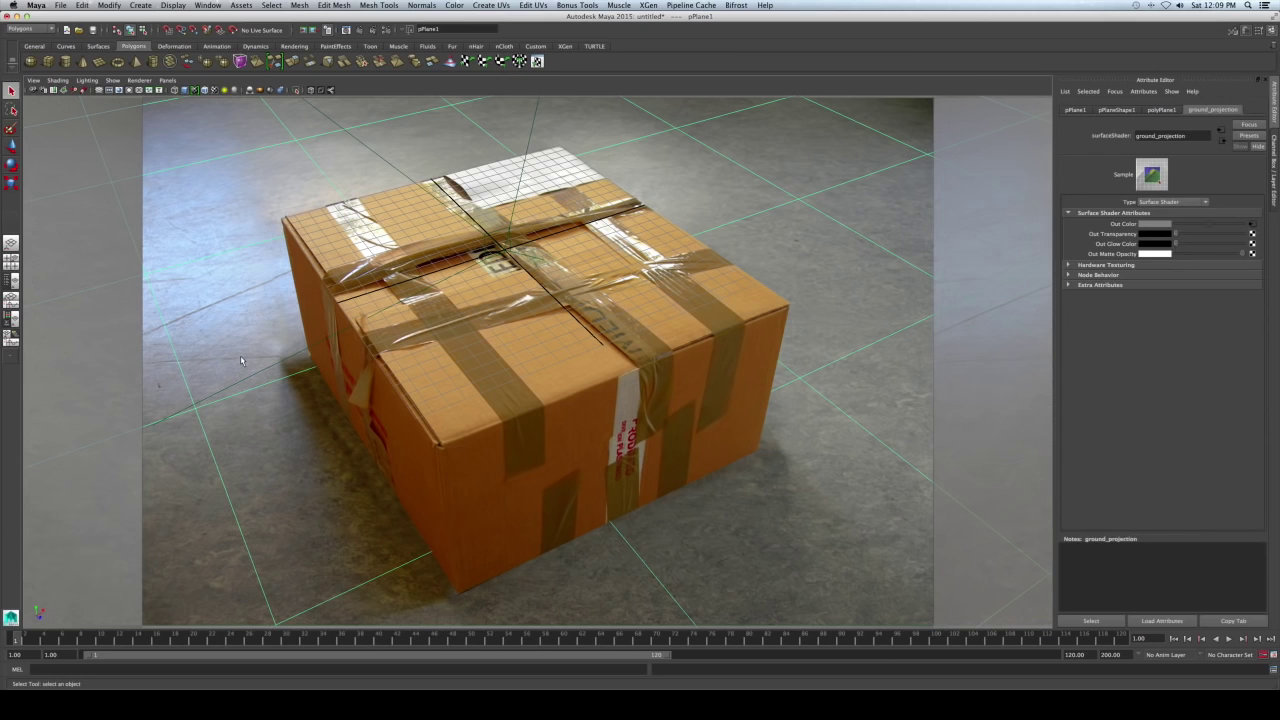
{"action": "left_click", "coordinate": [1251, 224]}
{"action": "left_click", "coordinate": [1158, 329]}
{"action": "left_click", "coordinate": [1148, 352]}
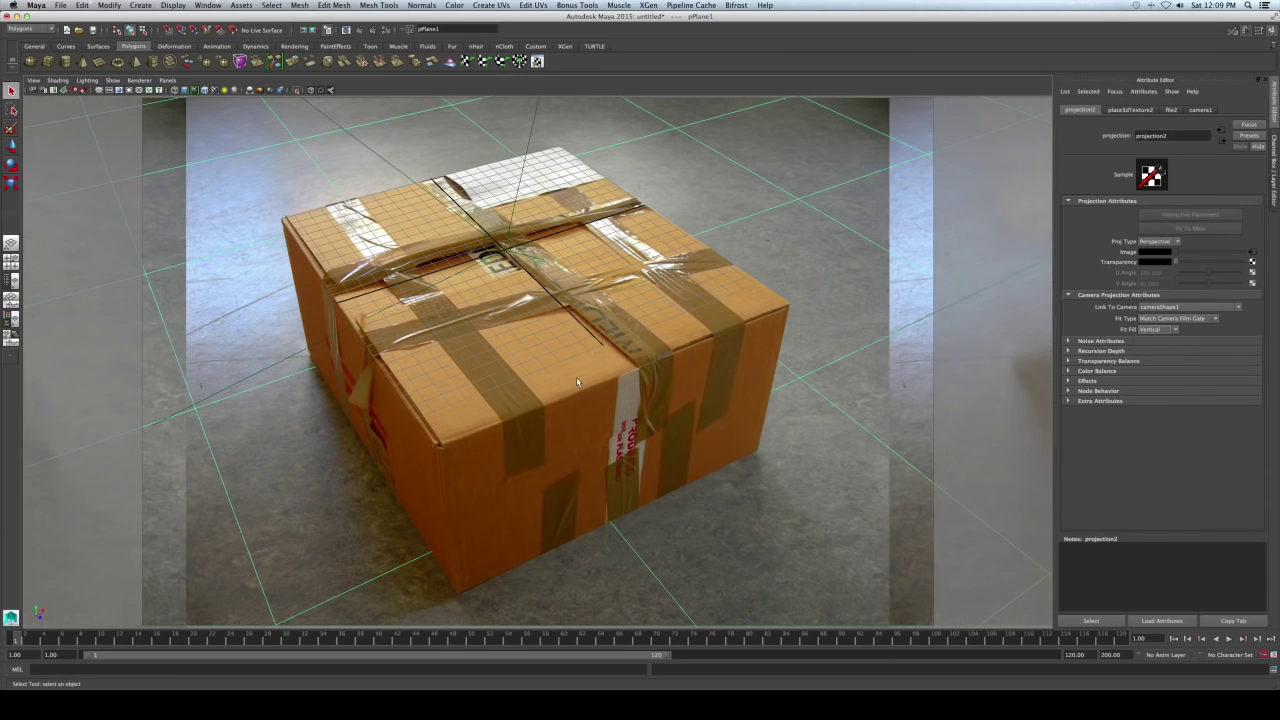
Duplicate camera1 from the Outliner to get a separate camera for the animation.
{"action": "key", "text": "space"}
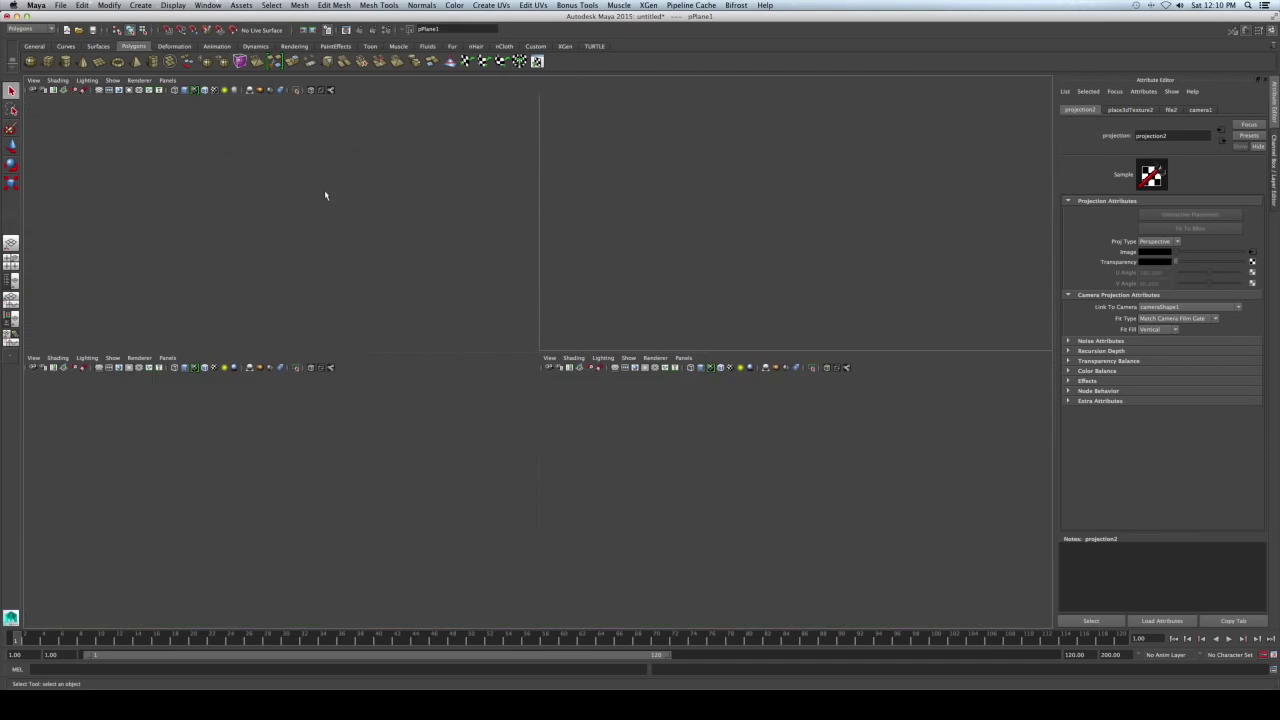
{"action": "left_click_drag", "start_coordinate": [335, 222], "coordinate": [355, 188], "text": "alt"}
{"action": "left_click", "coordinate": [207, 5]}
{"action": "left_click", "coordinate": [214, 84]}
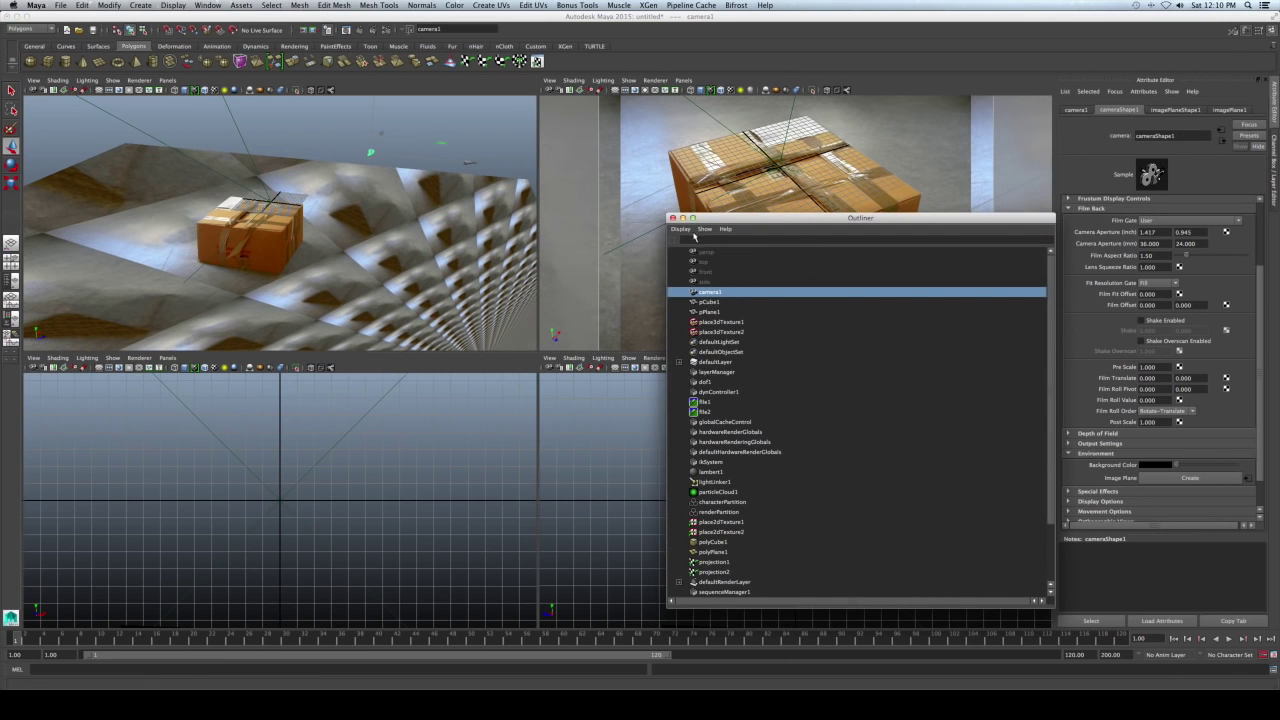
{"action": "key", "text": "ctrl+d"}
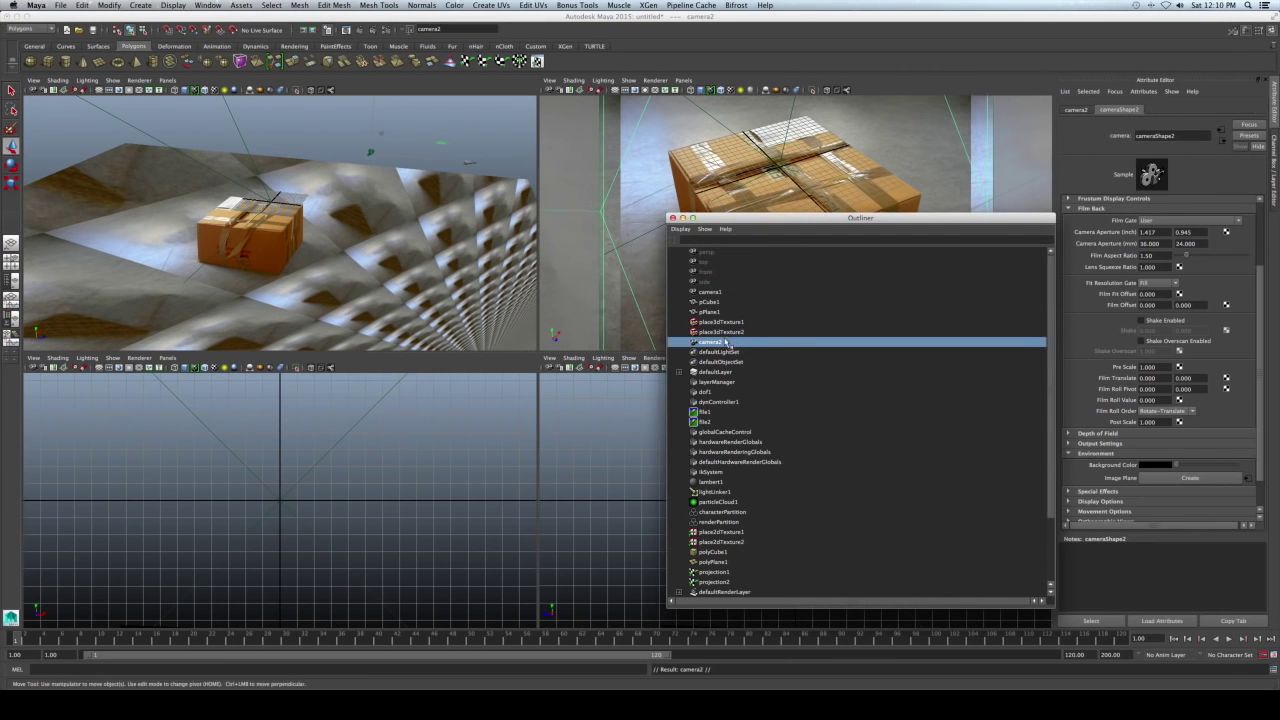
{"action": "left_click", "coordinate": [671, 217]}
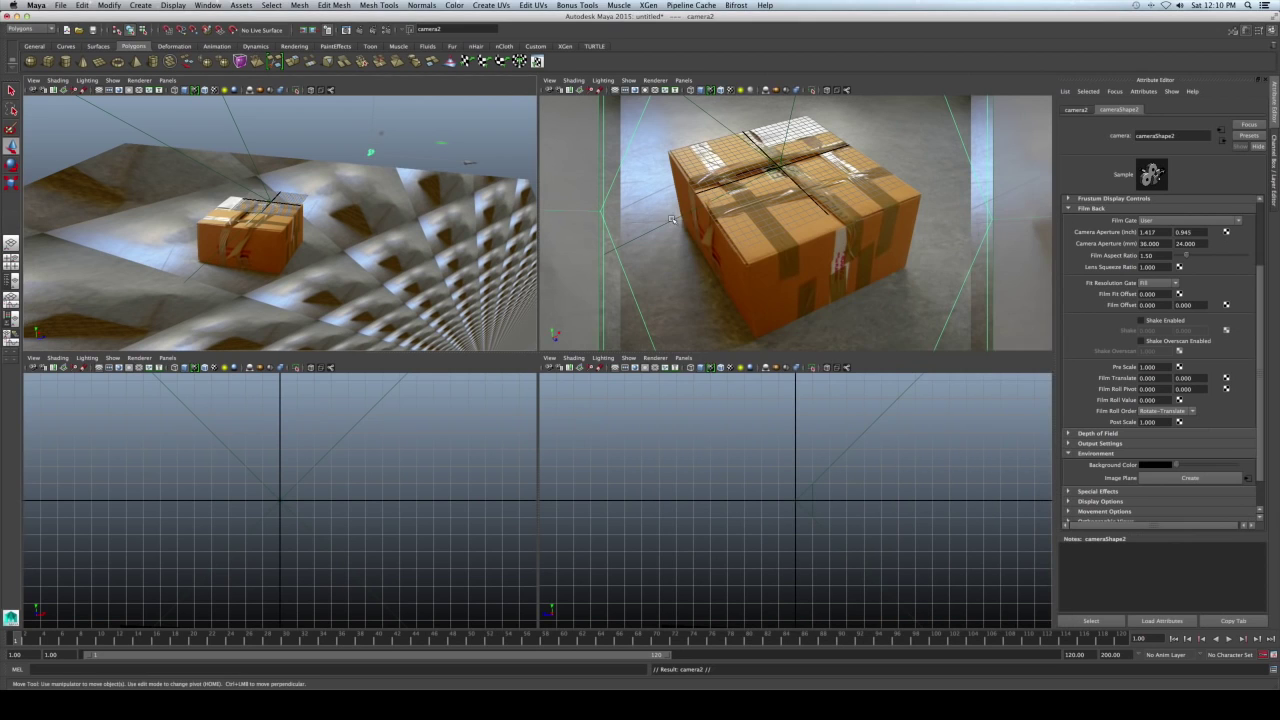
Unlock all of camera2's translate, rotate, scale and visibility channels.
{"action": "key", "text": "ctrl+a"}
{"action": "left_click_drag", "start_coordinate": [1222, 120], "coordinate": [1225, 192]}
{"action": "right_click", "coordinate": [1225, 180]}
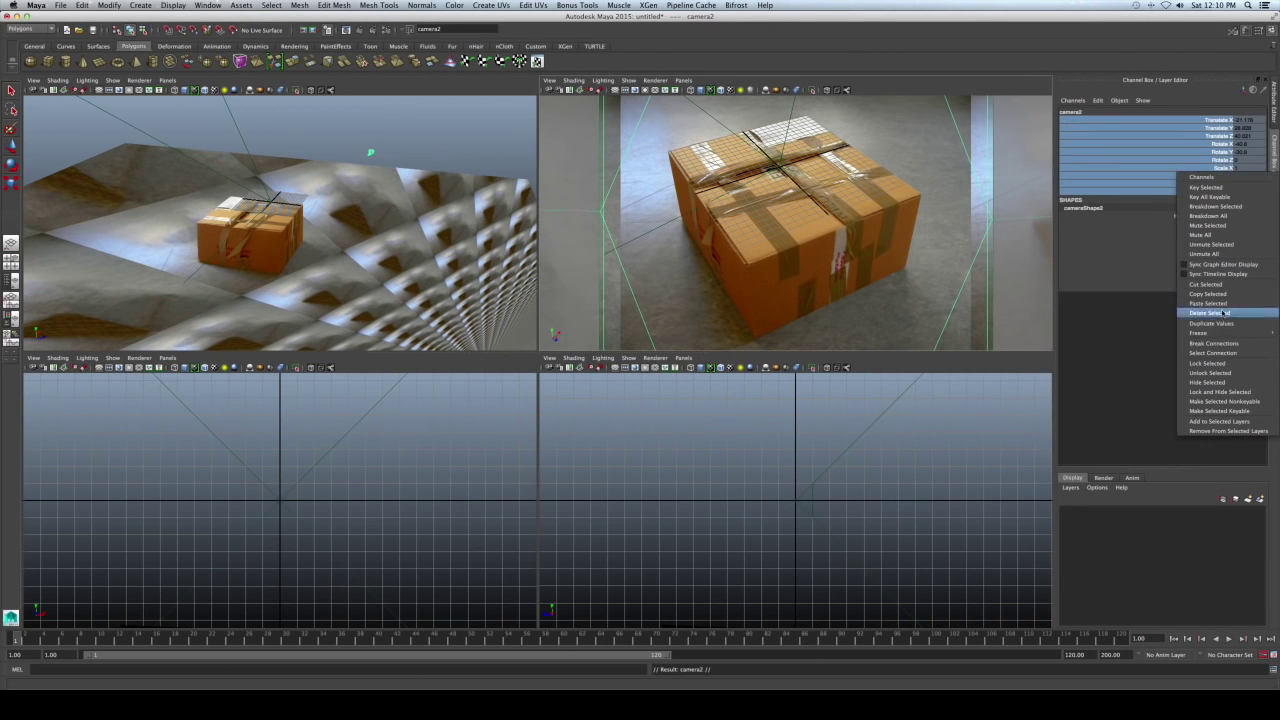
{"action": "left_click", "coordinate": [1222, 373]}
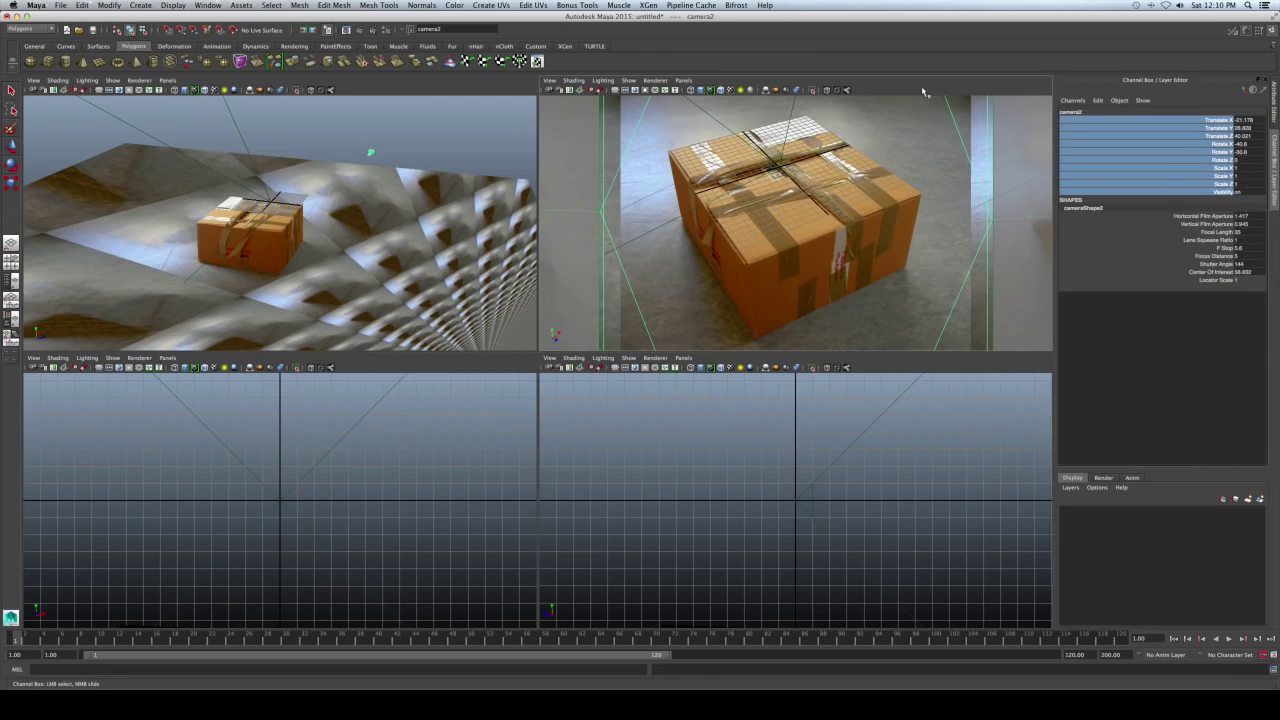
Look through camera2, dolly it closer to the box and orbit it slightly to test the projection.
{"action": "key", "text": "space"}
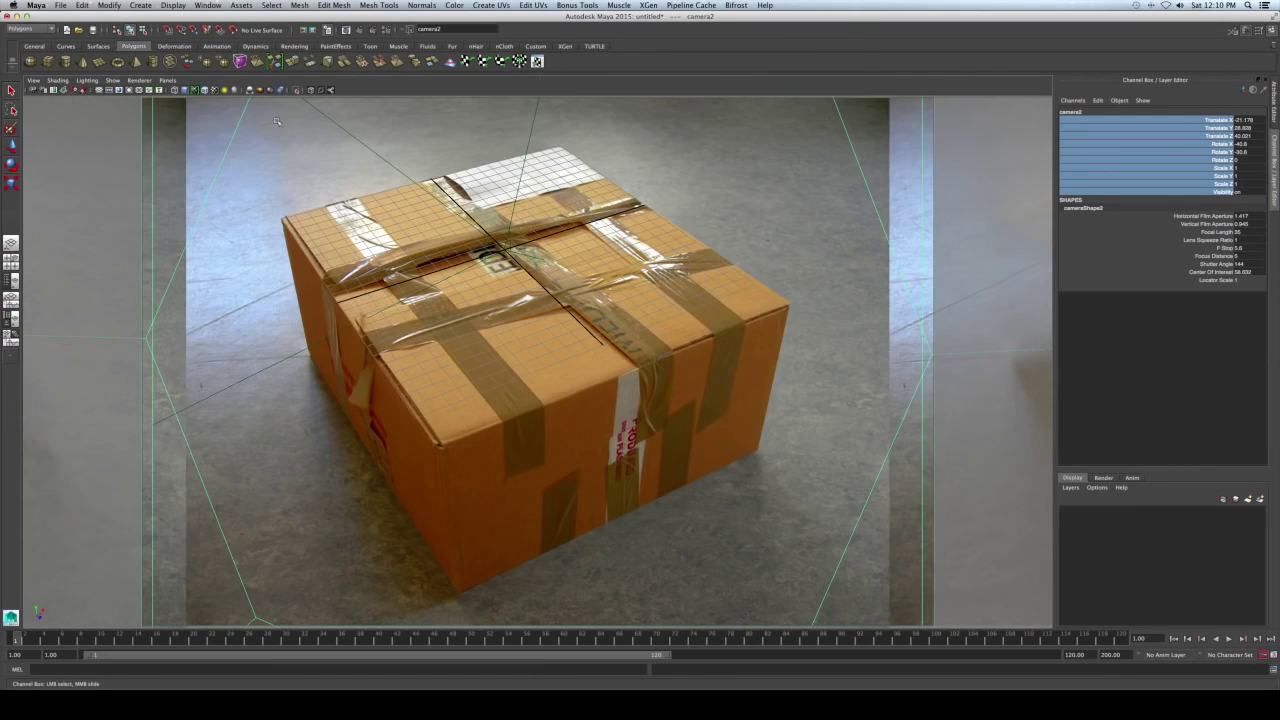
{"action": "left_click", "coordinate": [167, 80]}
{"action": "left_click", "coordinate": [262, 102]}
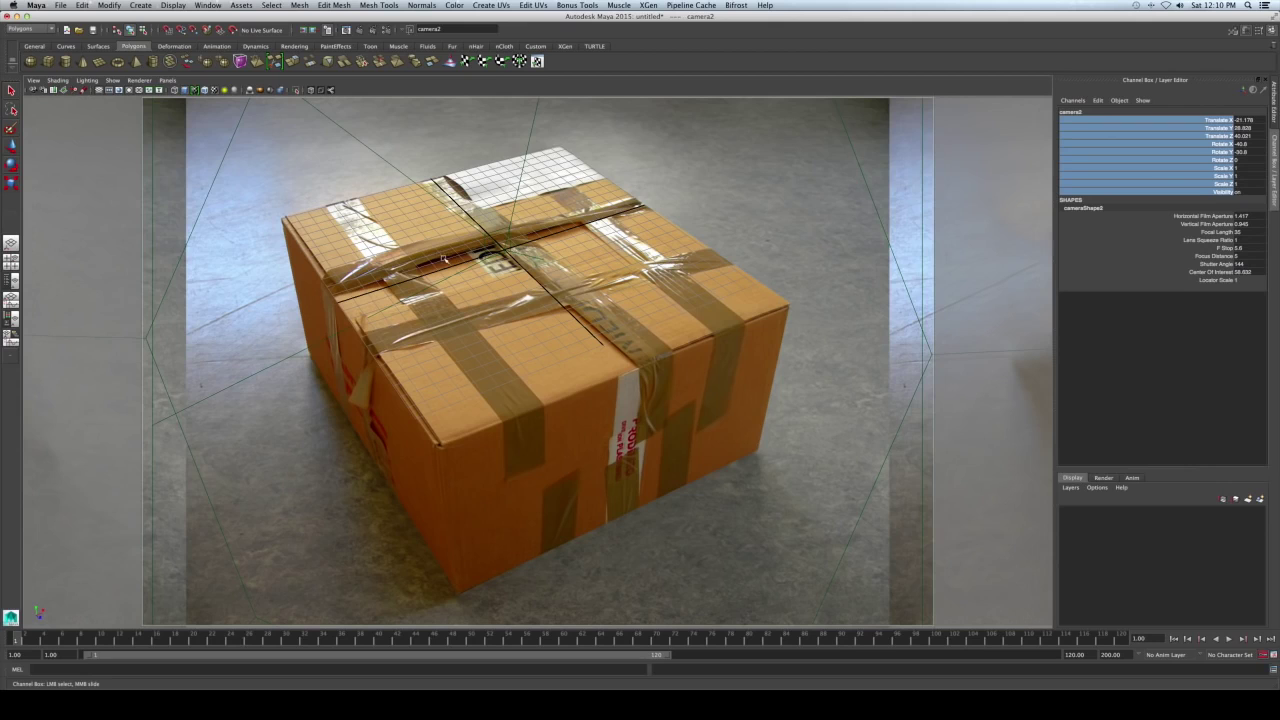
{"action": "right_click_drag", "start_coordinate": [459, 289], "coordinate": [485, 350], "text": "alt"}
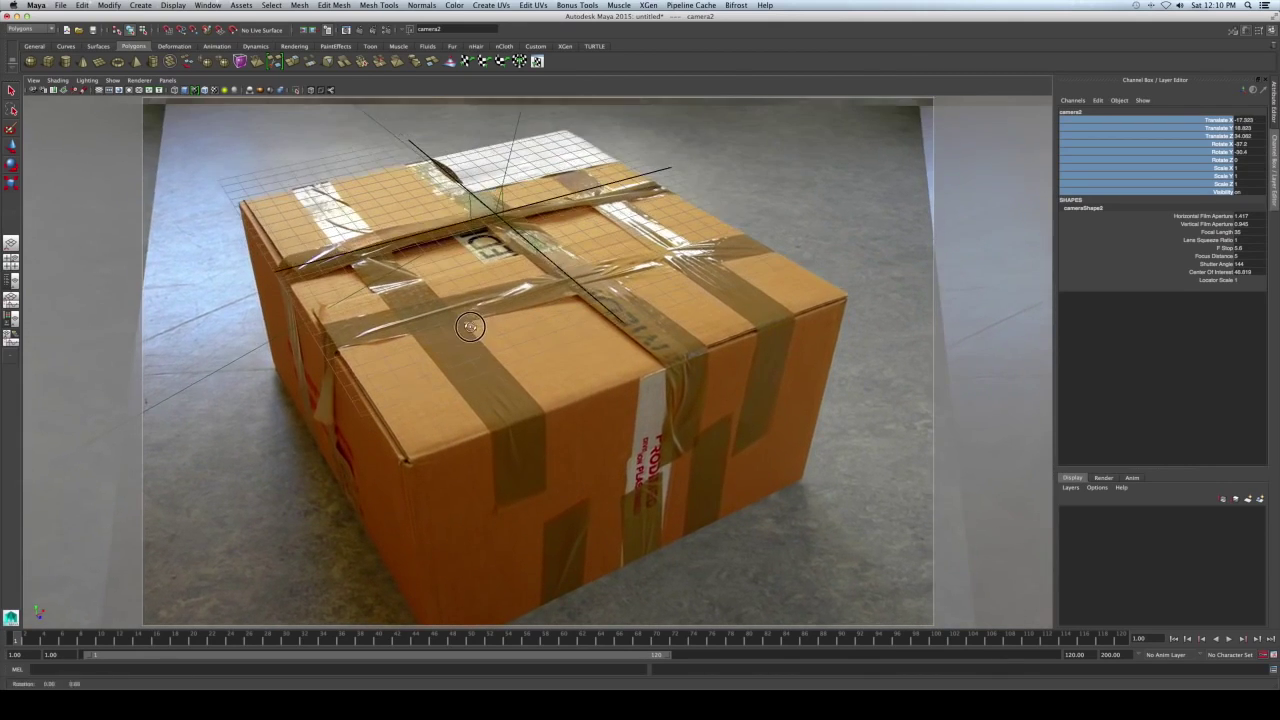
{"action": "left_click_drag", "start_coordinate": [485, 350], "coordinate": [509, 366], "text": "alt"}
{"action": "right_click_drag", "start_coordinate": [509, 366], "coordinate": [490, 356], "text": "alt"}
{"action": "mouse_move", "coordinate": [140, 120]}
{"action": "left_mouse_down", "text": "alt"}
{"action": "mouse_move", "coordinate": [304, 207]}
{"action": "mouse_move", "coordinate": [152, 115]}
{"action": "left_mouse_up", "text": "alt"}
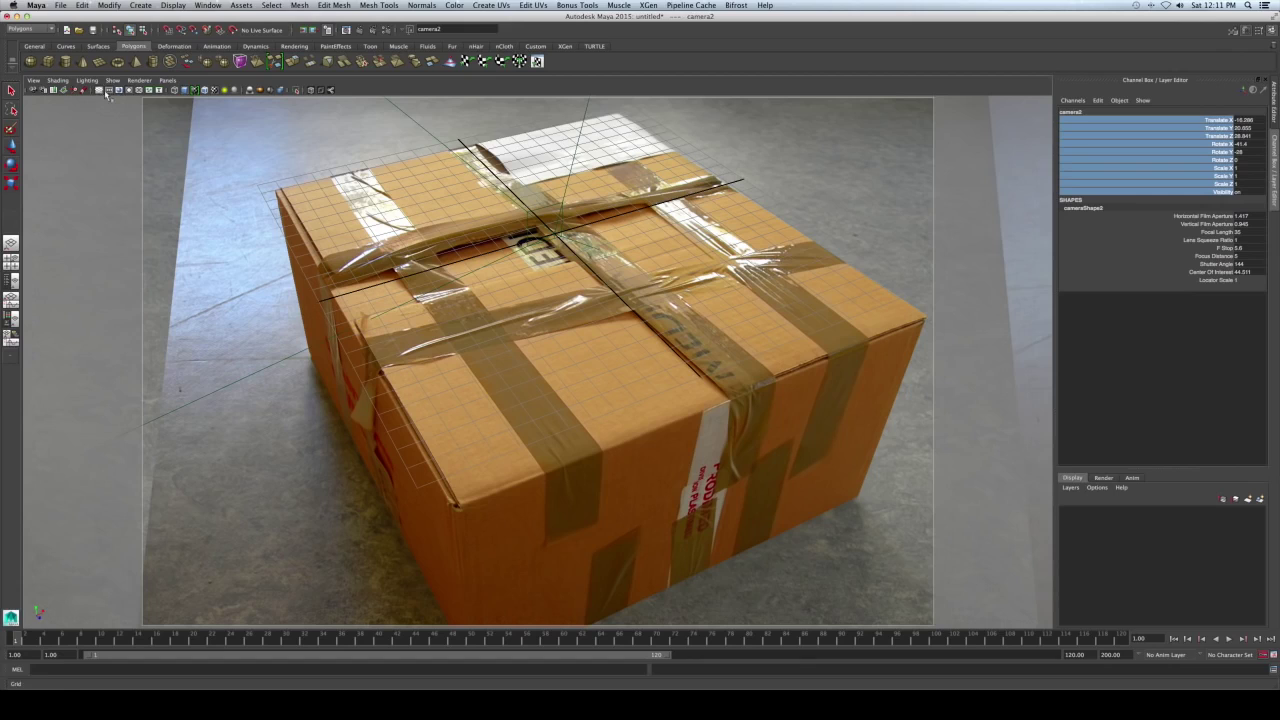
Display the resolution gate and dolly and track camera2 to frame the box's near corner.
{"action": "left_click", "coordinate": [121, 91]}
{"action": "right_click_drag", "start_coordinate": [336, 262], "coordinate": [348, 336], "text": "alt"}
{"action": "middle_click_drag", "start_coordinate": [348, 336], "coordinate": [426, 174], "text": "alt"}
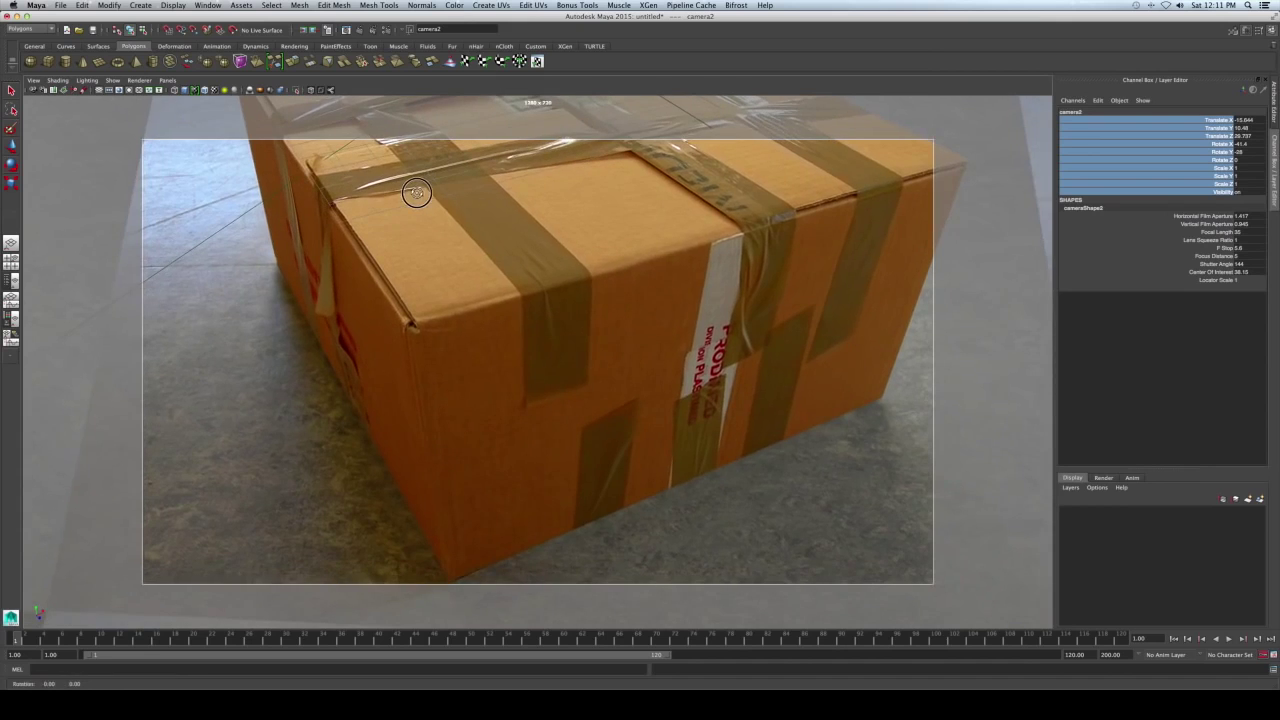
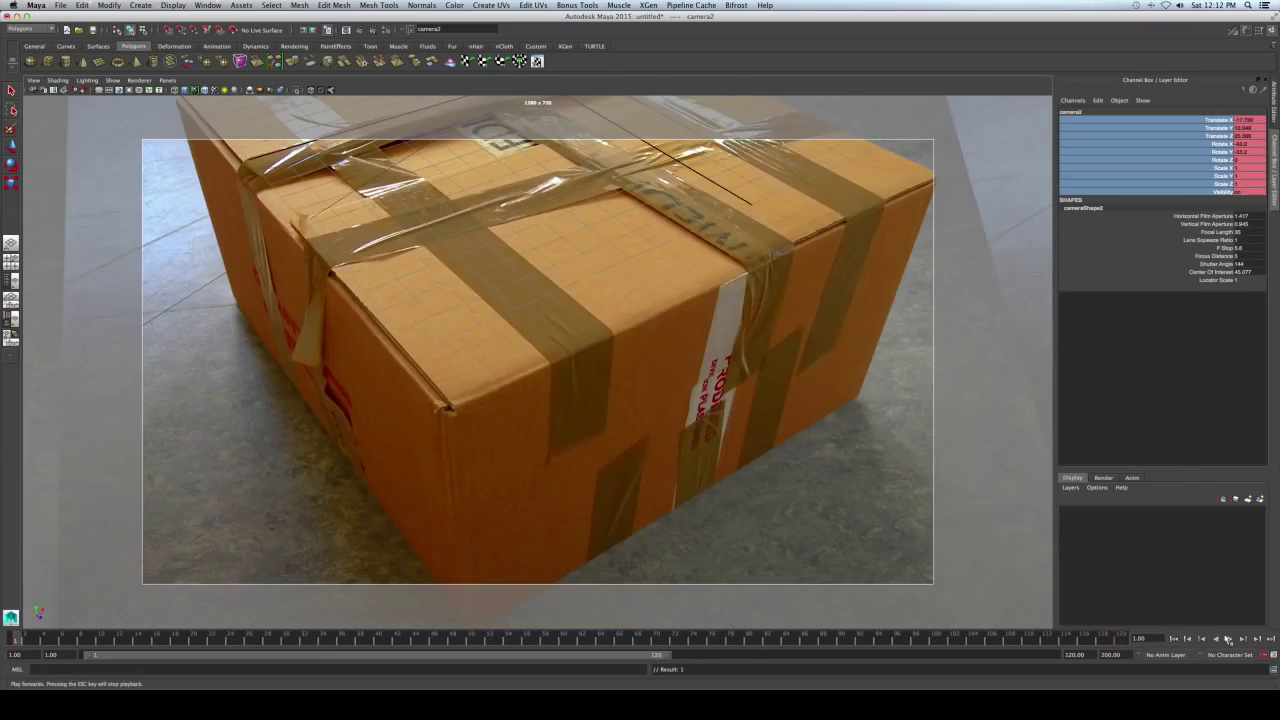
Play the camera2 animation, stop it and return to frame 1.
{"action": "left_click", "coordinate": [1229, 639]}
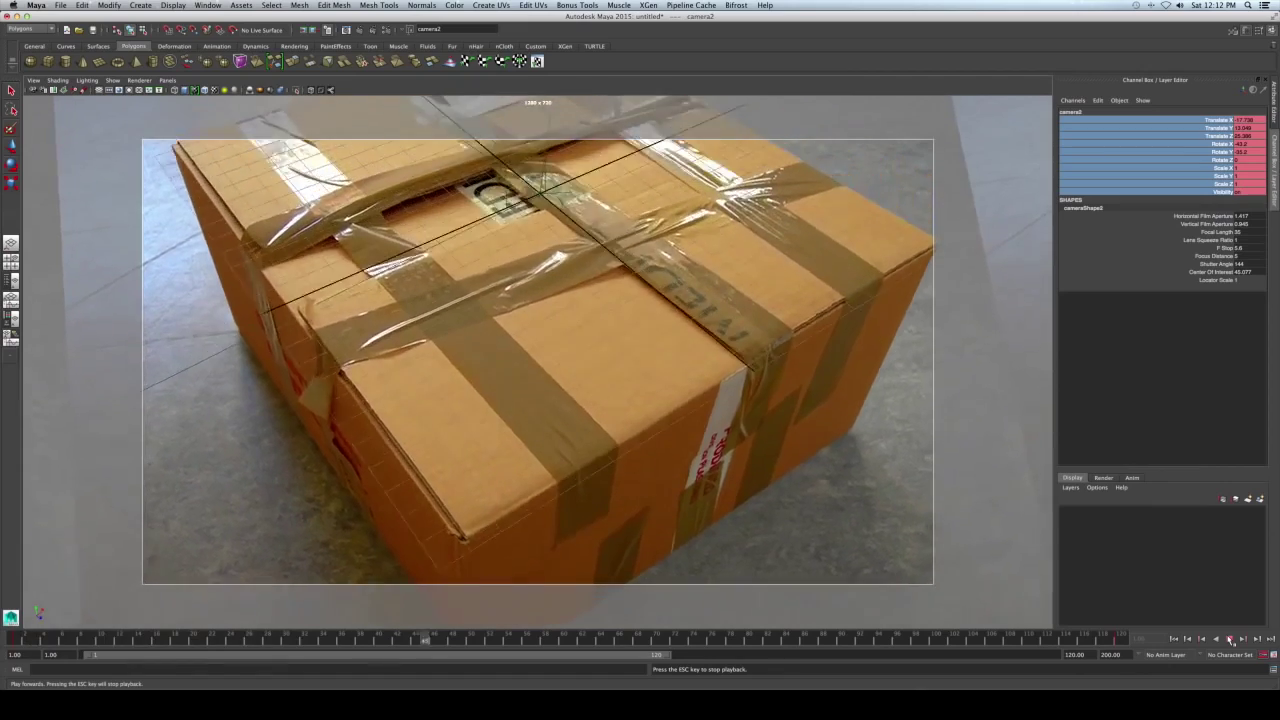
{"action": "left_click", "coordinate": [1230, 639]}
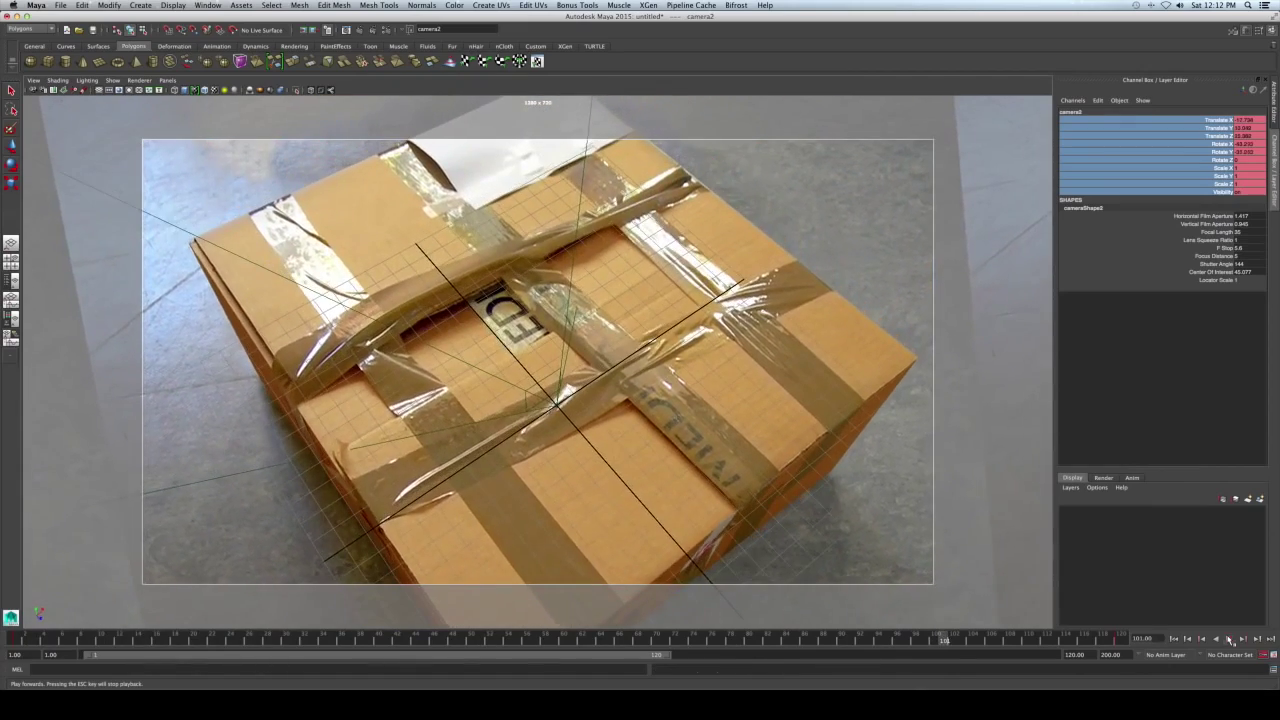
{"action": "left_click", "coordinate": [1174, 638]}
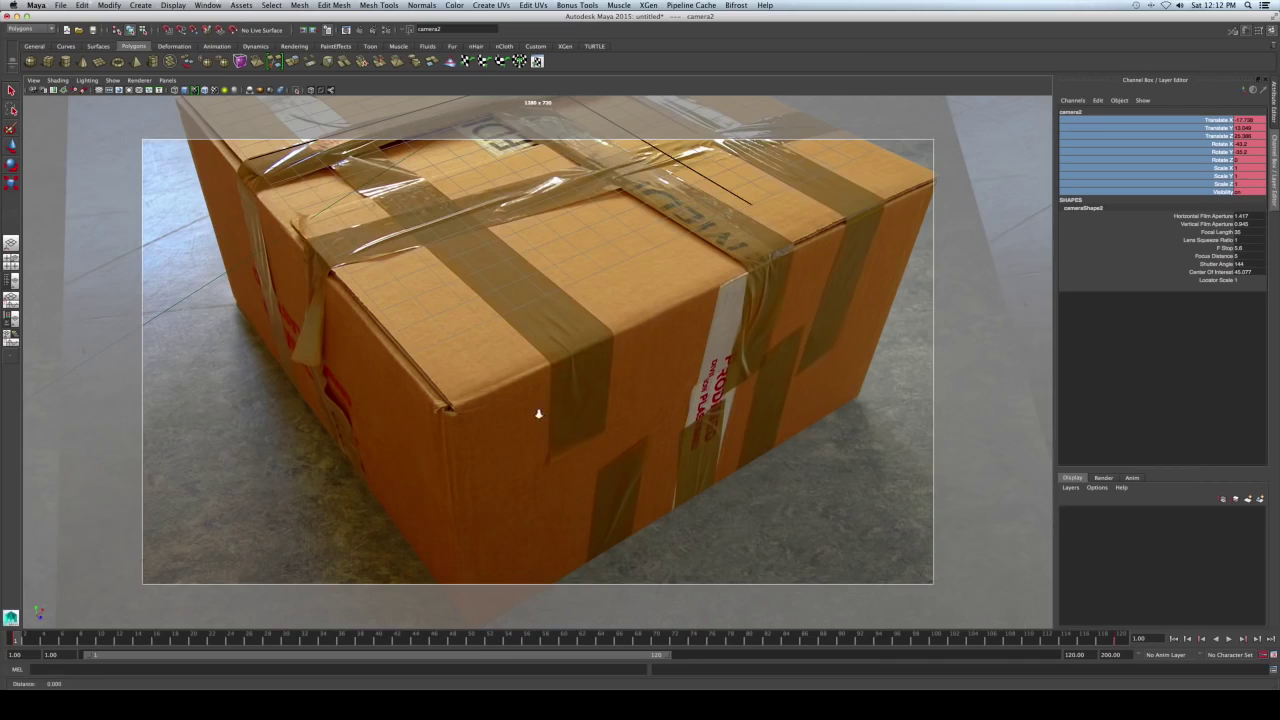
Pull camera2's starting pose at frame 1 slightly back and sideways from the box, and play the animation to check it.
{"action": "left_click_drag", "start_coordinate": [538, 413], "coordinate": [520, 395], "text": "alt"}
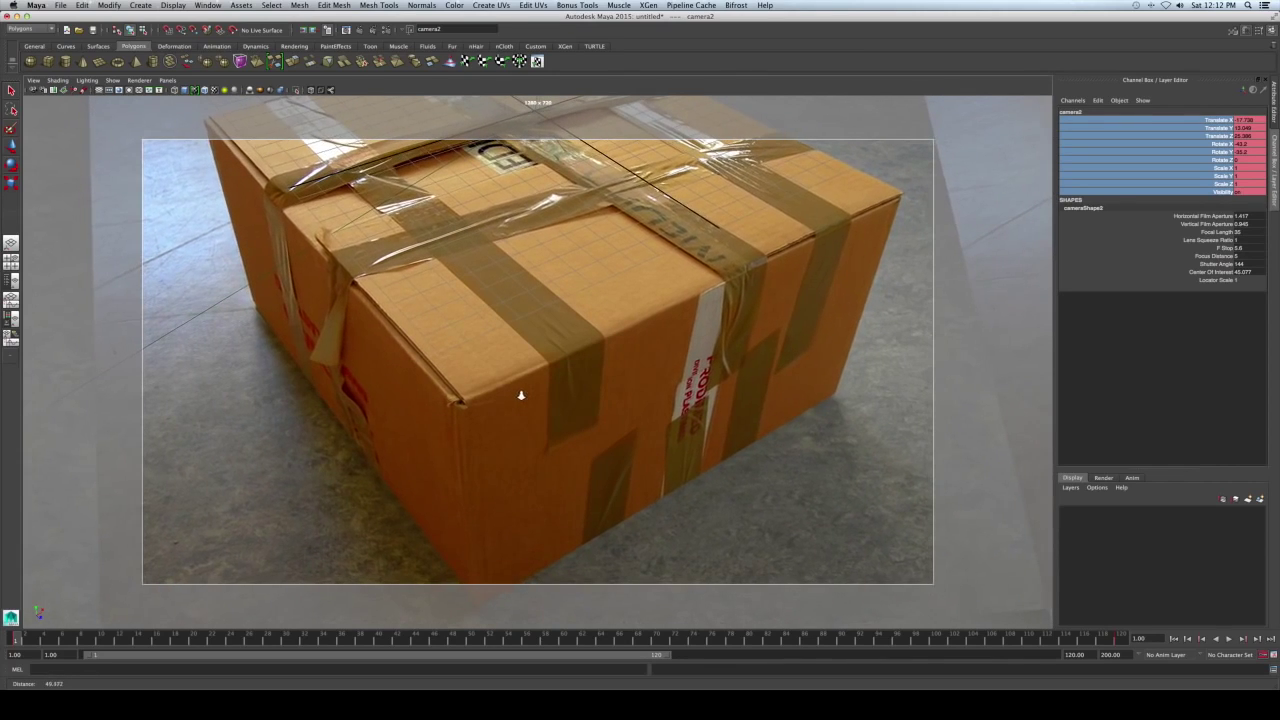
{"action": "middle_click_drag", "start_coordinate": [530, 388], "coordinate": [547, 381], "text": "alt"}
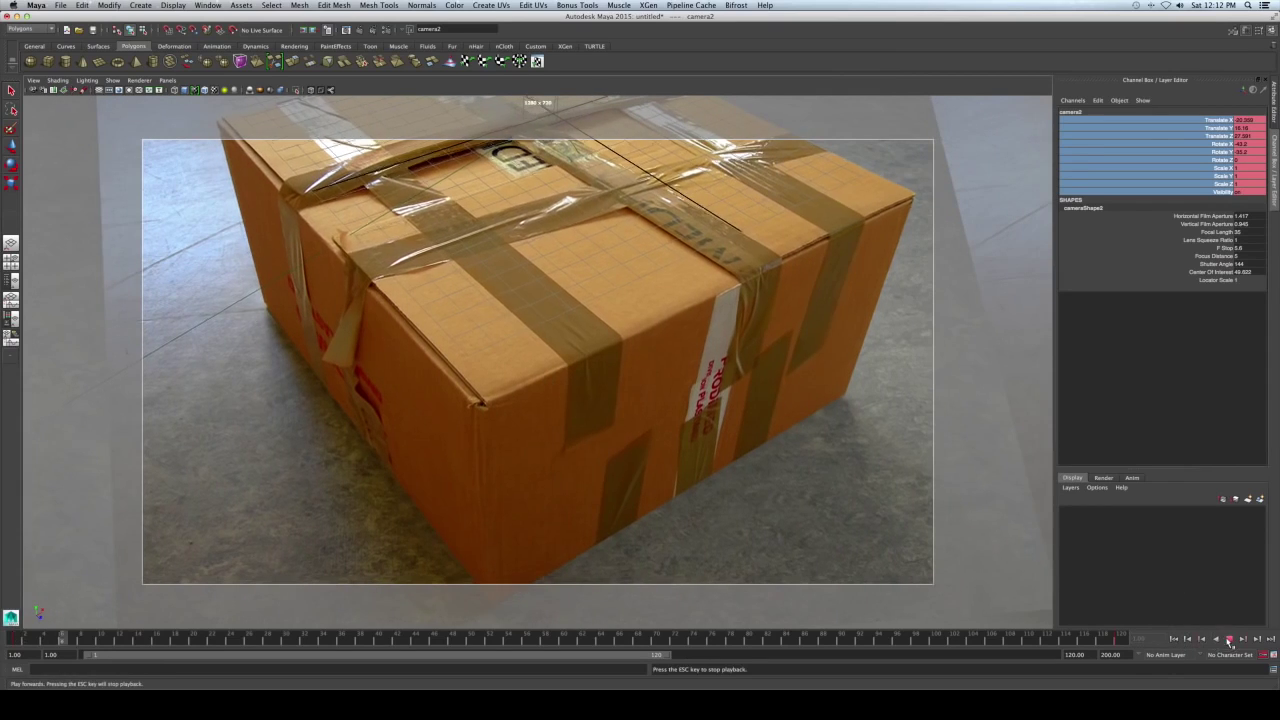
{"action": "left_click", "coordinate": [1222, 638]}
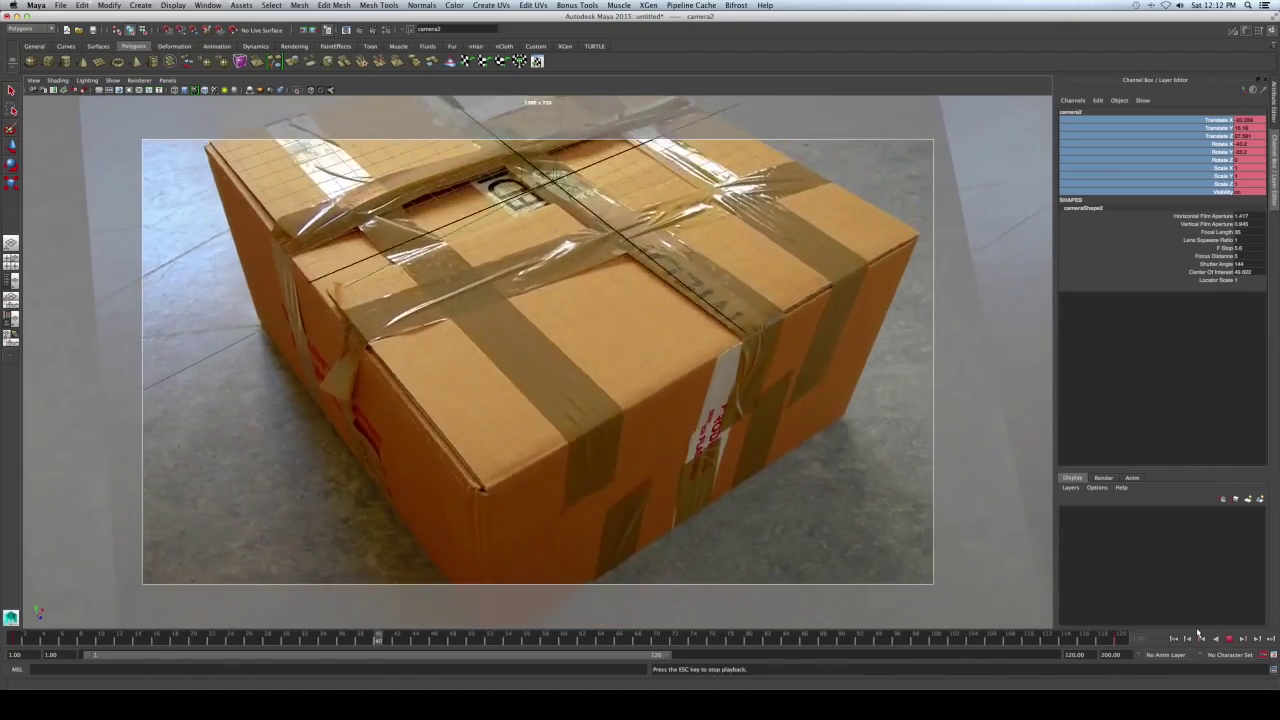
{"action": "left_click", "coordinate": [1200, 637]}
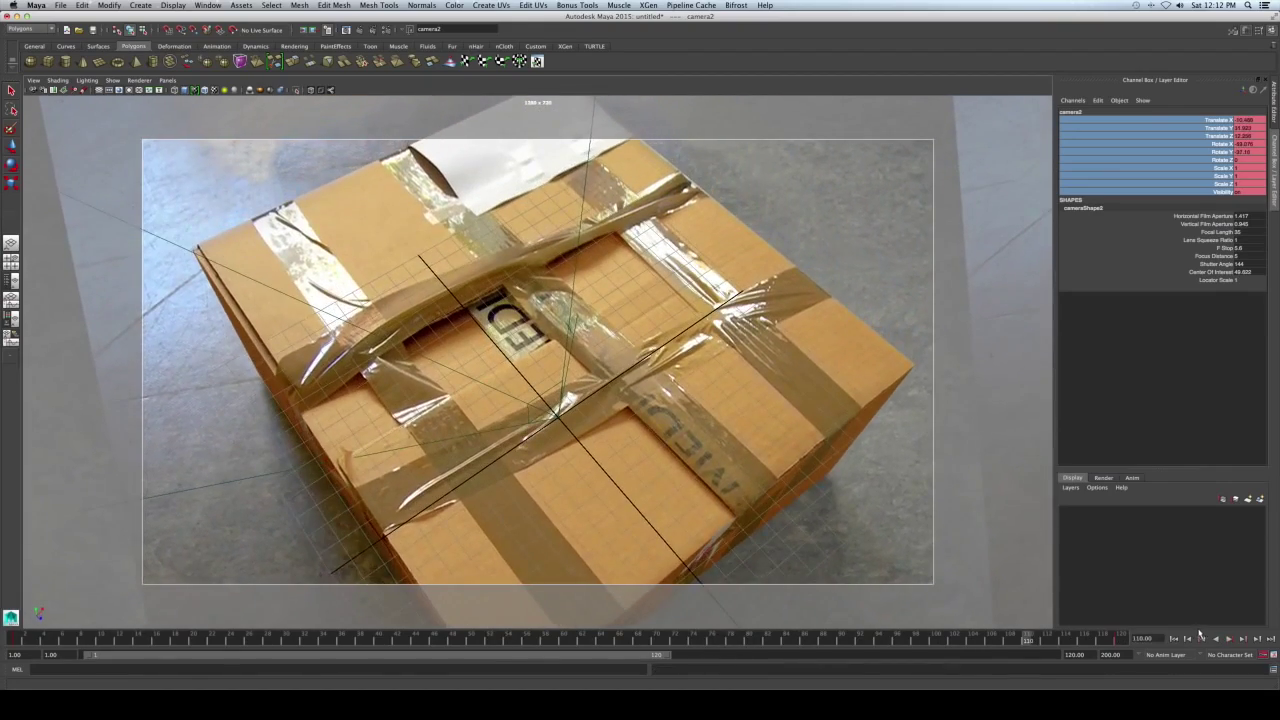
Rework camera2's end pose at frame 120 so it swings further around the box's left side at a lower angle.
{"action": "mouse_move", "coordinate": [636, 453]}
{"action": "left_mouse_down", "text": "alt"}
{"action": "mouse_move", "coordinate": [644, 438]}
{"action": "mouse_move", "coordinate": [659, 443]}
{"action": "left_mouse_up", "text": "alt"}
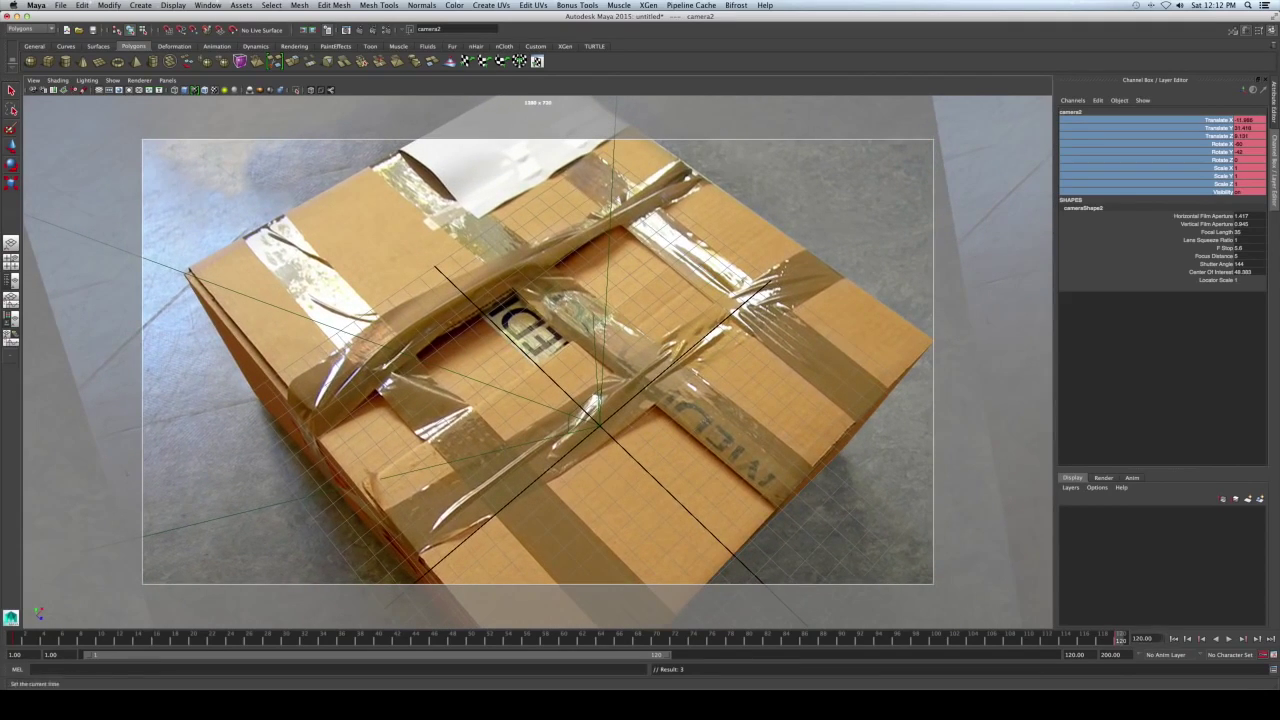
{"action": "left_click", "coordinate": [1229, 638]}
{"action": "key", "text": "Escape"}
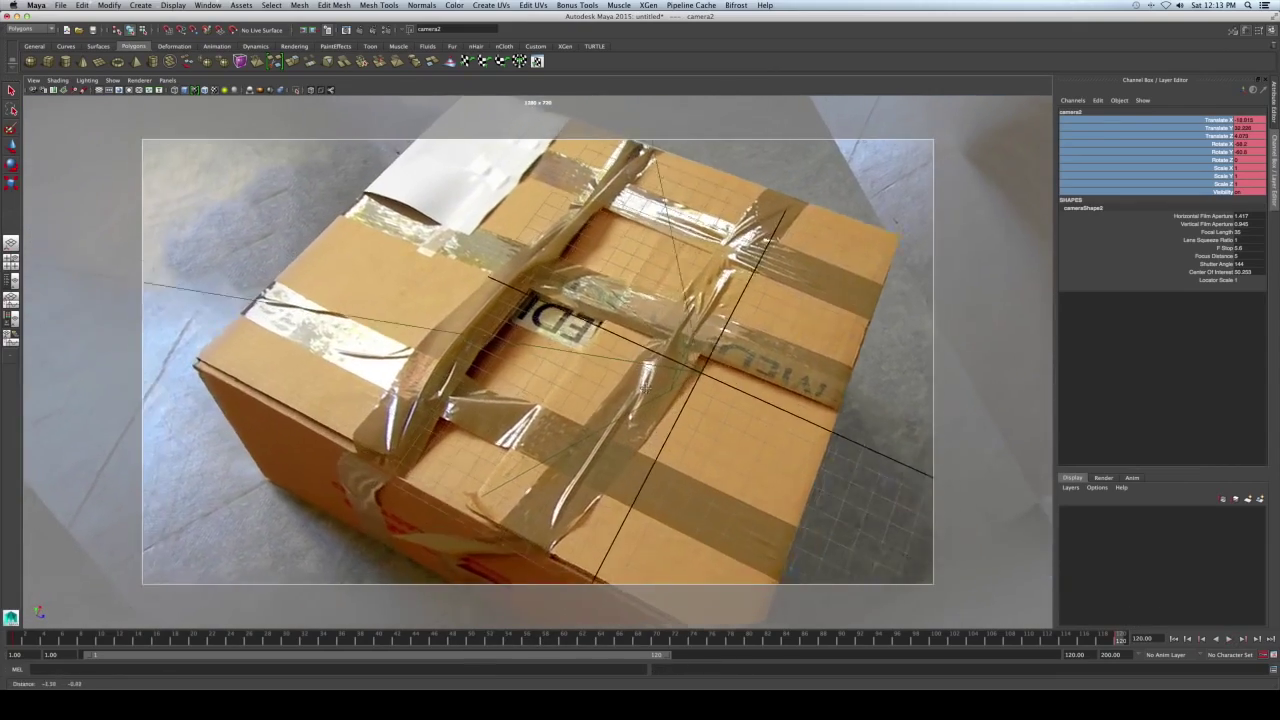
{"action": "left_click_drag", "start_coordinate": [645, 389], "coordinate": [583, 376], "text": "alt"}
{"action": "middle_click_drag", "start_coordinate": [583, 376], "coordinate": [591, 352], "text": "alt"}
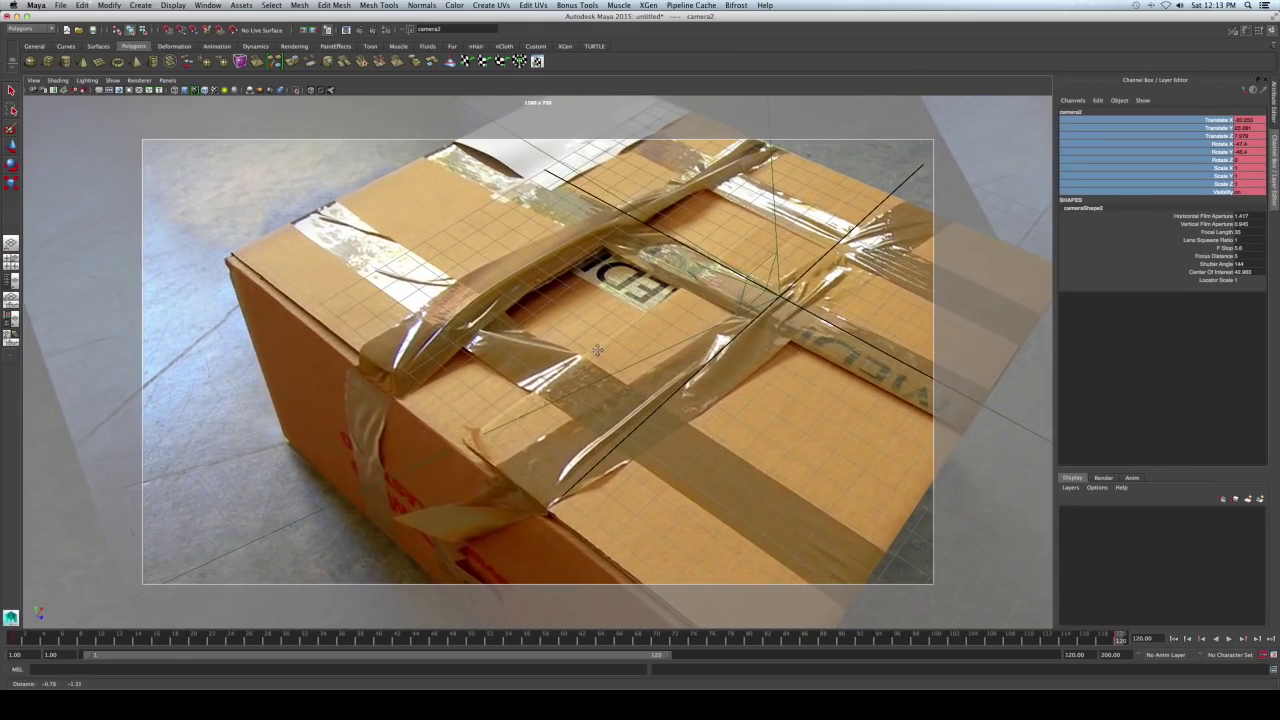
{"action": "right_click_drag", "start_coordinate": [589, 352], "coordinate": [584, 355], "text": "alt"}
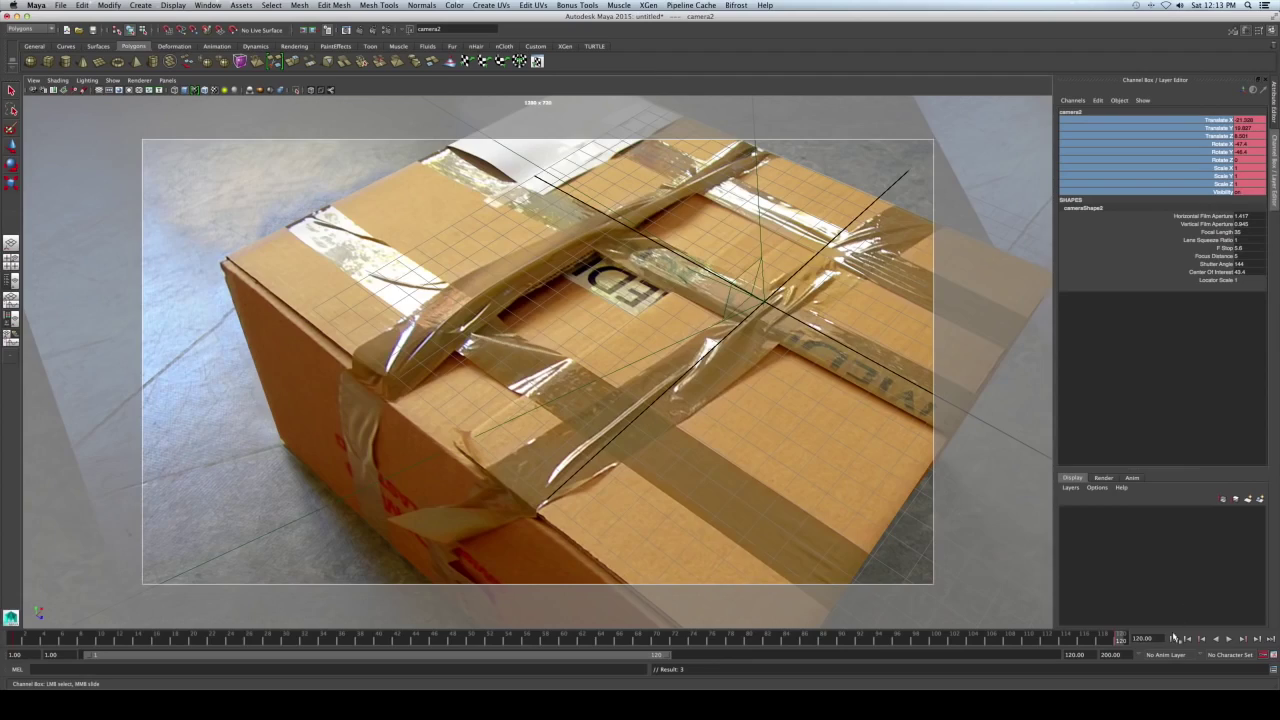
Replay the camera move from frame 1 and scrub through to frame 120 to review the end pose.
{"action": "left_click", "coordinate": [1176, 638]}
{"action": "left_click", "coordinate": [1226, 638]}
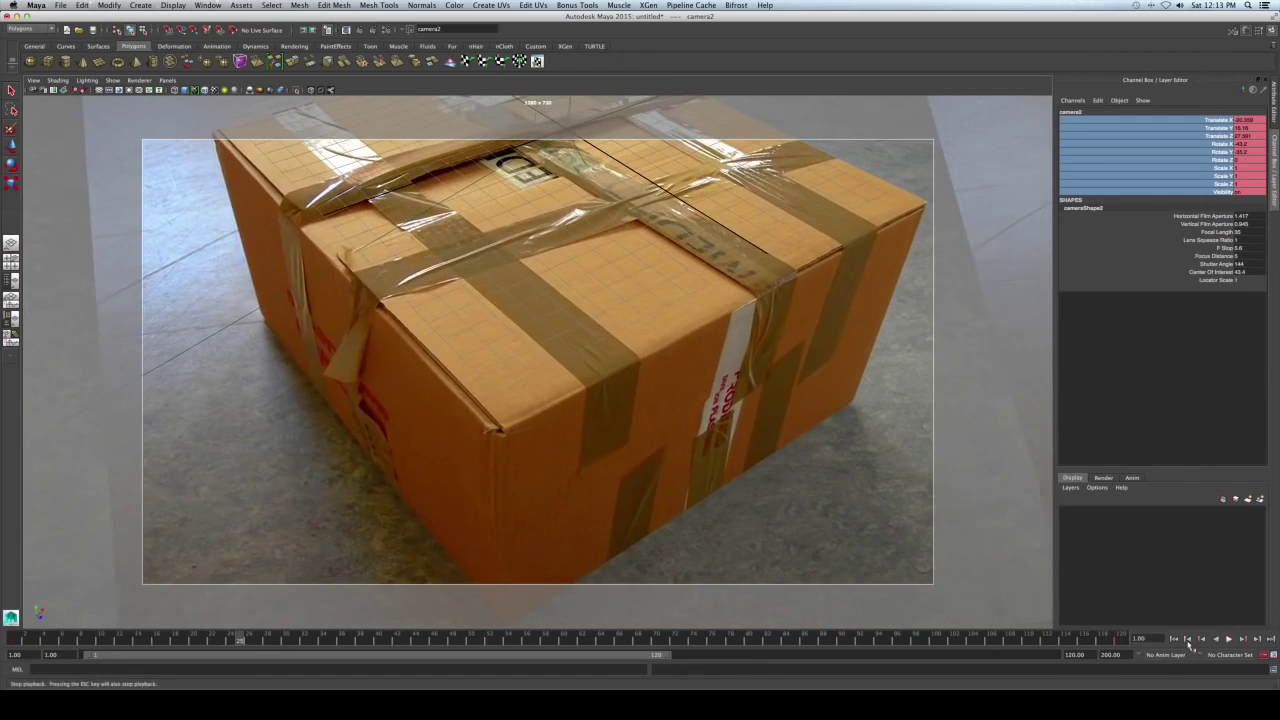
{"action": "left_click", "coordinate": [1082, 640]}
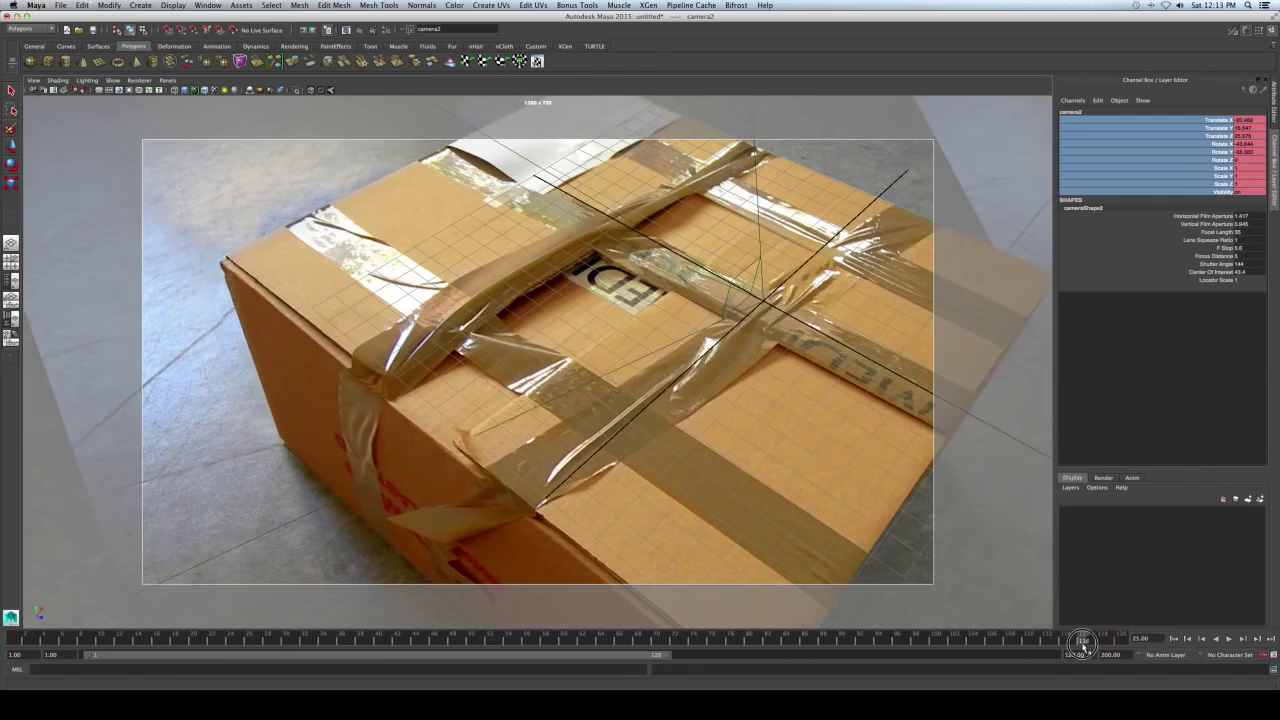
{"action": "left_click_drag", "start_coordinate": [1082, 645], "coordinate": [1125, 648]}
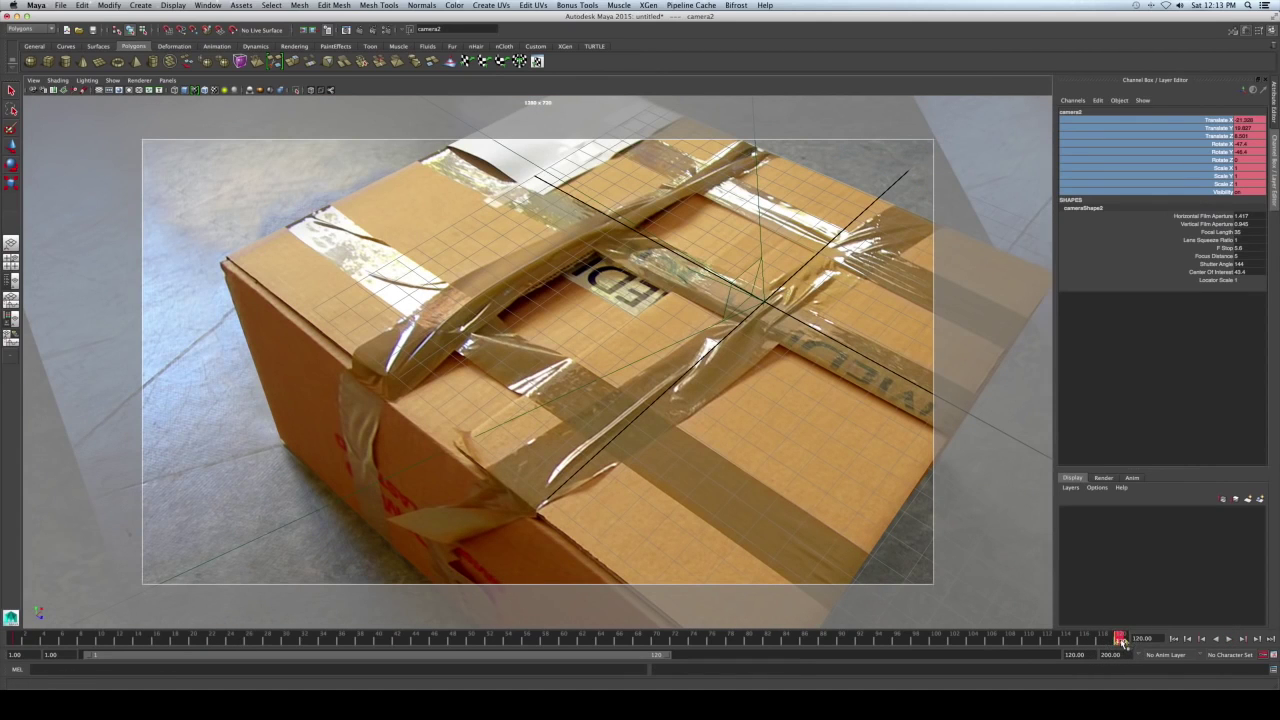
Play the camera2 animation, rewind, scrub through the opening frames and play it again to review the move.
{"action": "key", "text": "alt+v"}
{"action": "mouse_move", "coordinate": [230, 651]}
{"action": "left_mouse_down"}
{"action": "mouse_move", "coordinate": [17, 638]}
{"action": "mouse_move", "coordinate": [394, 660]}
{"action": "mouse_move", "coordinate": [1120, 642]}
{"action": "left_mouse_up"}
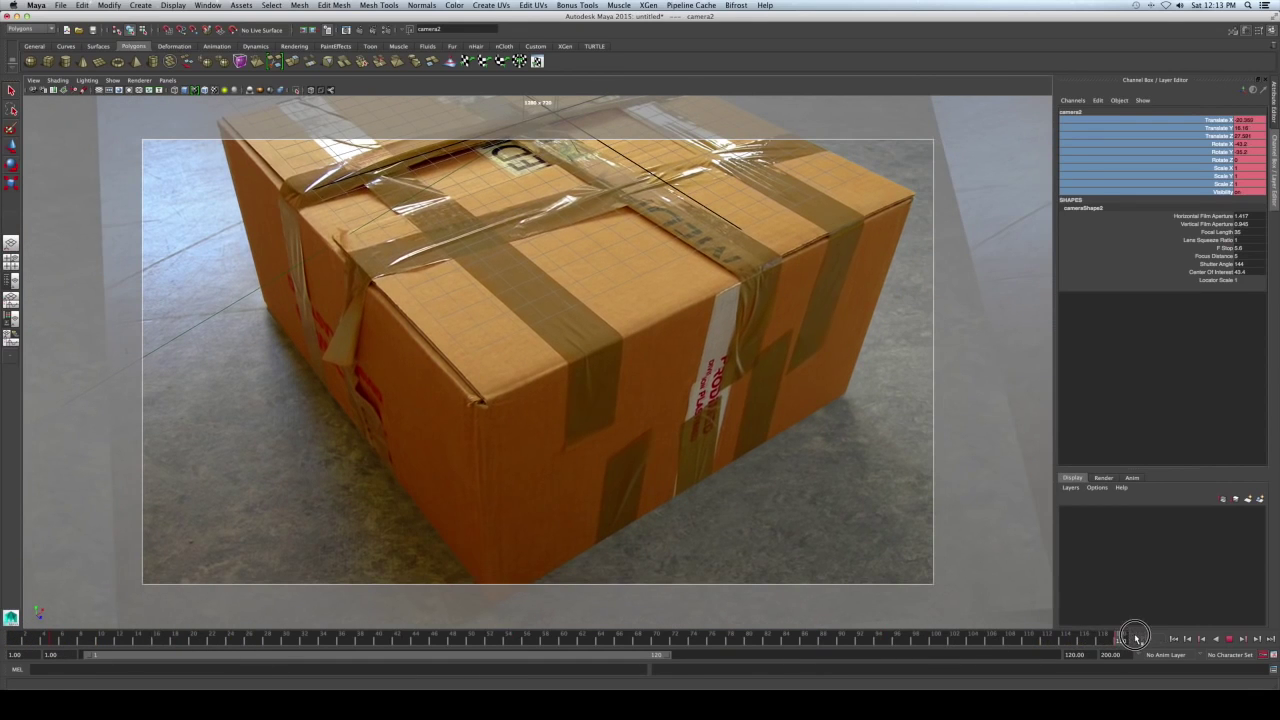
{"action": "left_click", "coordinate": [1174, 638]}
{"action": "left_click", "coordinate": [55, 638]}
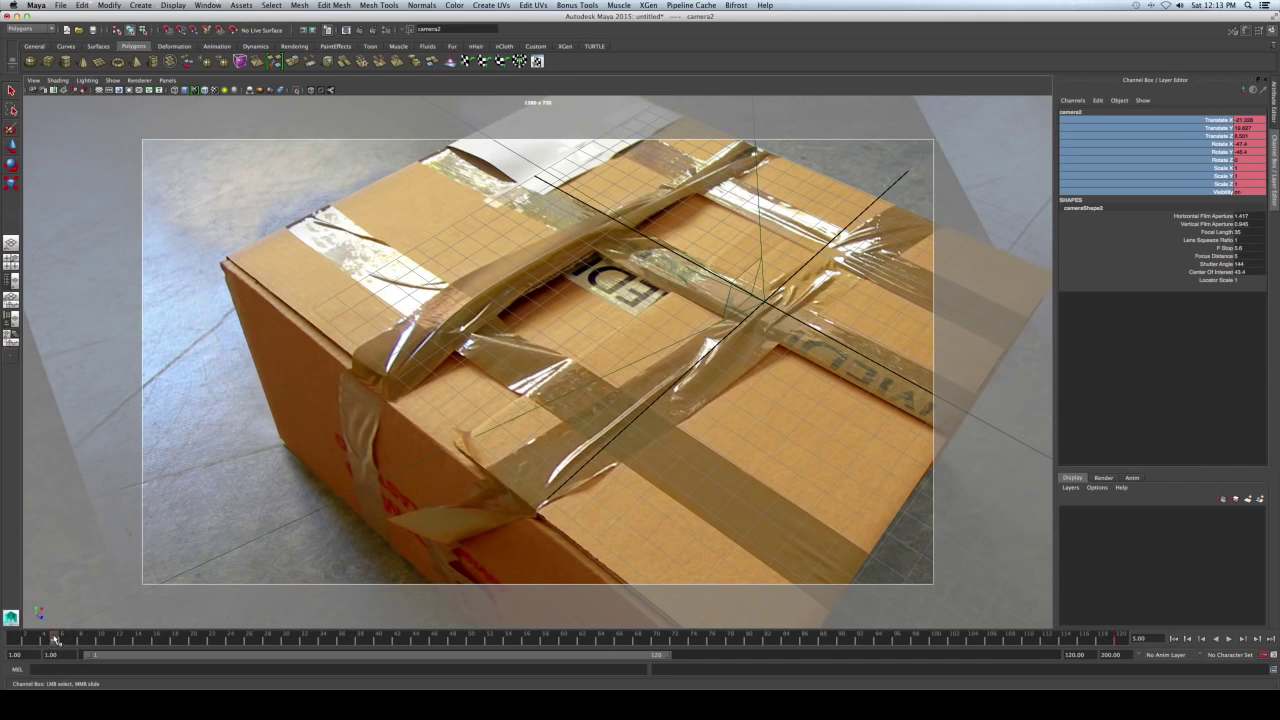
{"action": "left_click_drag", "start_coordinate": [55, 639], "coordinate": [23, 638]}
{"action": "left_click", "coordinate": [1229, 638]}
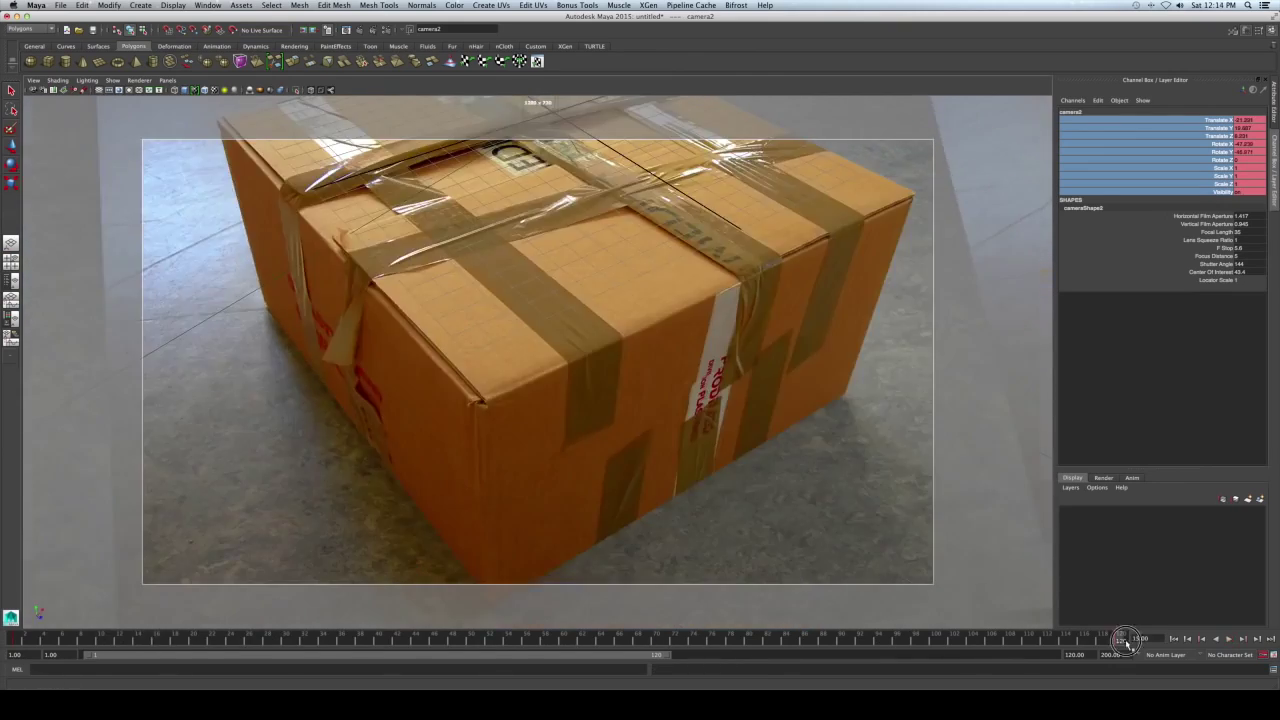
Lower camera2's end pose at frame 120 and move it closer to the box, then replay the animation.
{"action": "left_click", "coordinate": [1126, 638]}
{"action": "left_click_drag", "start_coordinate": [675, 420], "coordinate": [652, 369], "text": "alt"}
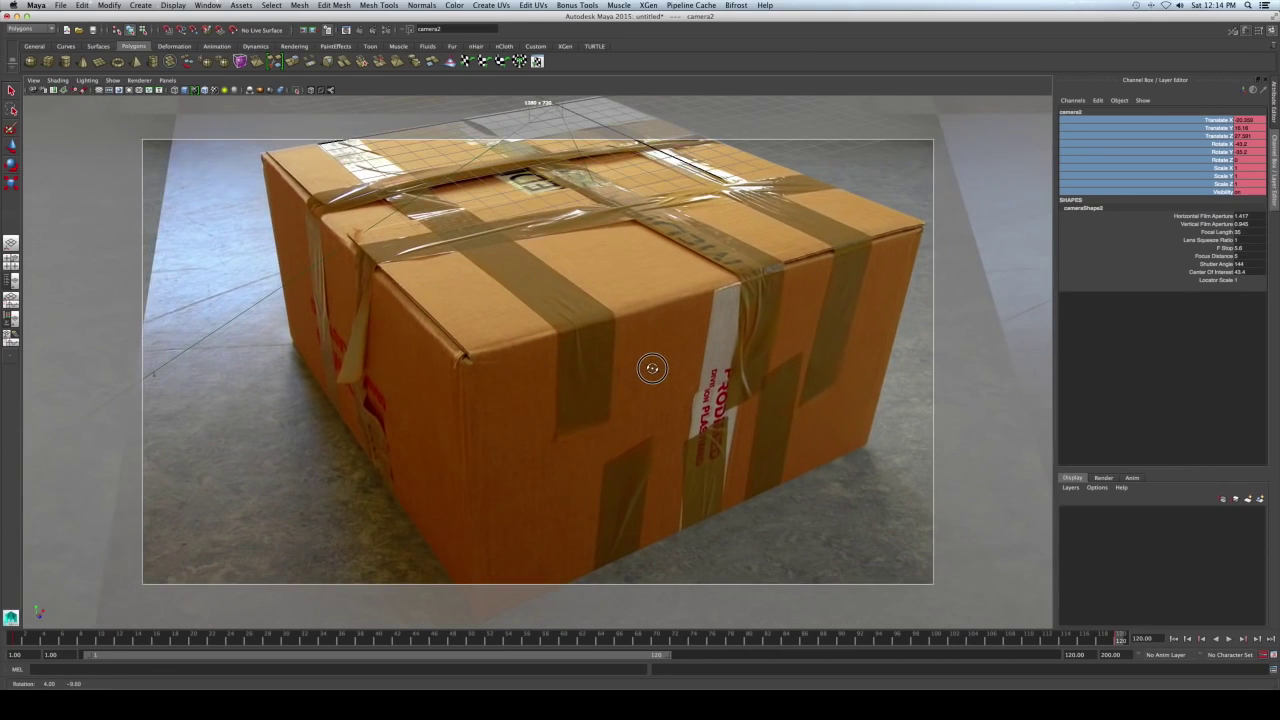
{"action": "right_click_drag", "start_coordinate": [652, 369], "coordinate": [612, 313], "text": "alt"}
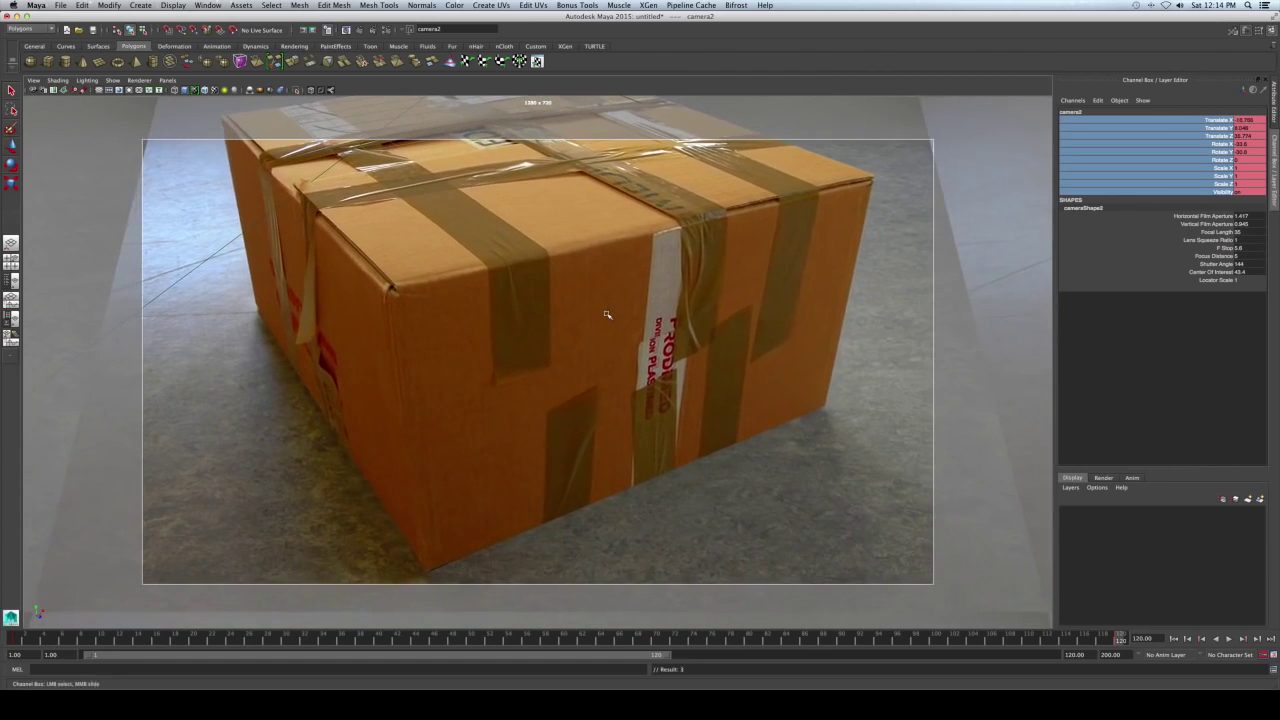
{"action": "left_click_drag", "start_coordinate": [606, 320], "coordinate": [604, 330], "text": "alt"}
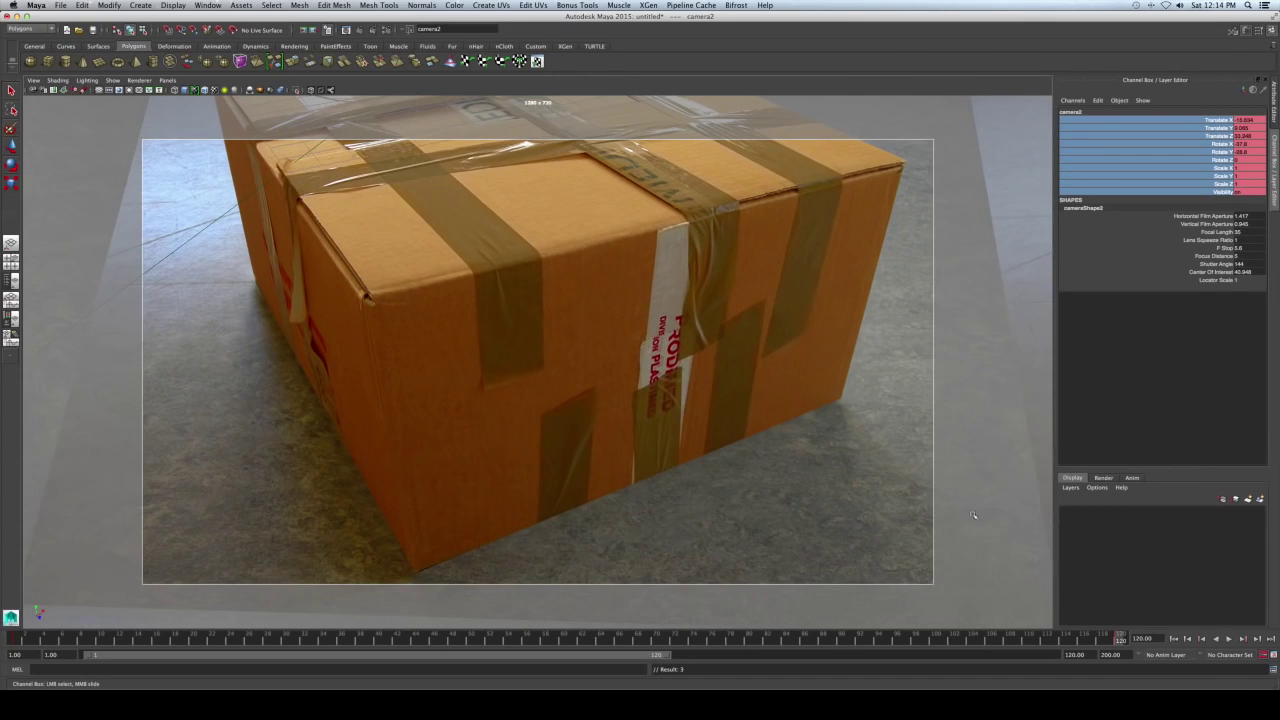
{"action": "left_click", "coordinate": [1176, 641]}
{"action": "left_click", "coordinate": [1237, 640]}
Save the scene as box_projection in Maya ASCII format in the project's scenes folder.
{"action": "left_click", "coordinate": [60, 5]}
{"action": "left_click", "coordinate": [311, 250]}
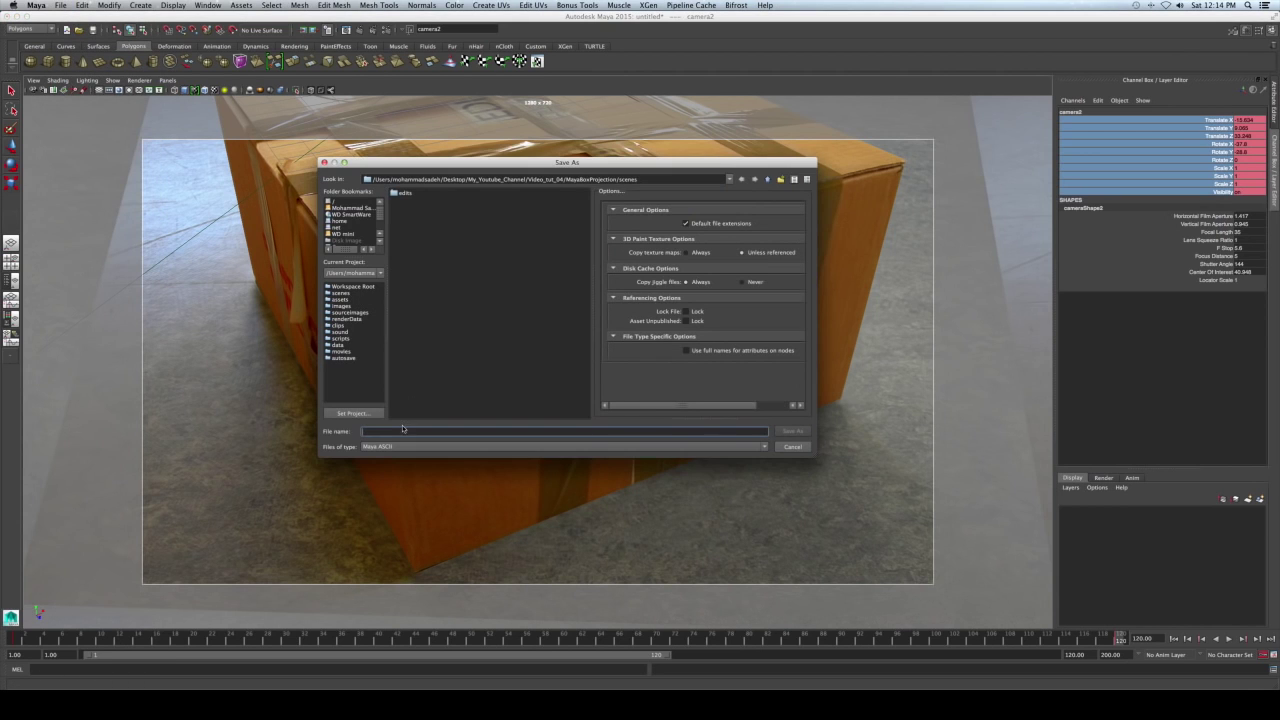
{"action": "type", "text": "box_projection"}
{"action": "left_click", "coordinate": [788, 433]}
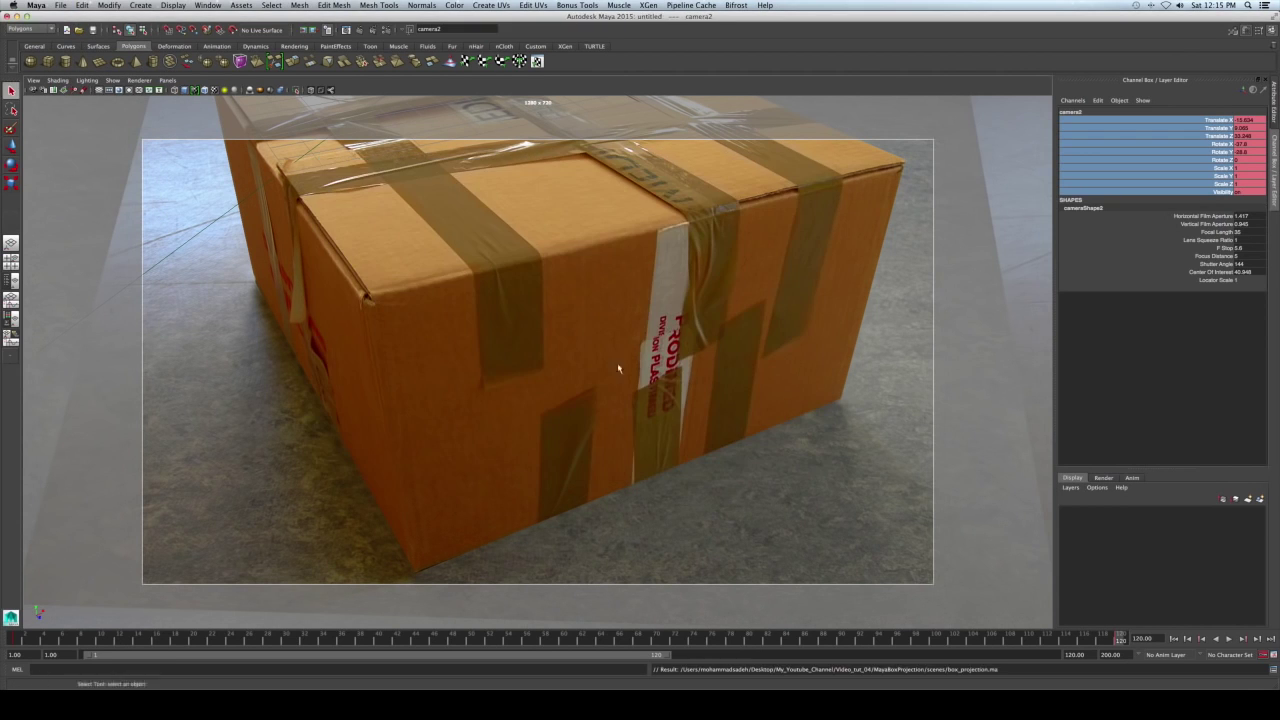
Check the available renderers in the render settings and load the mental ray plug-in Mayatomr.bundle with auto load enabled.
{"action": "left_click", "coordinate": [386, 30]}
{"action": "left_click", "coordinate": [527, 160]}
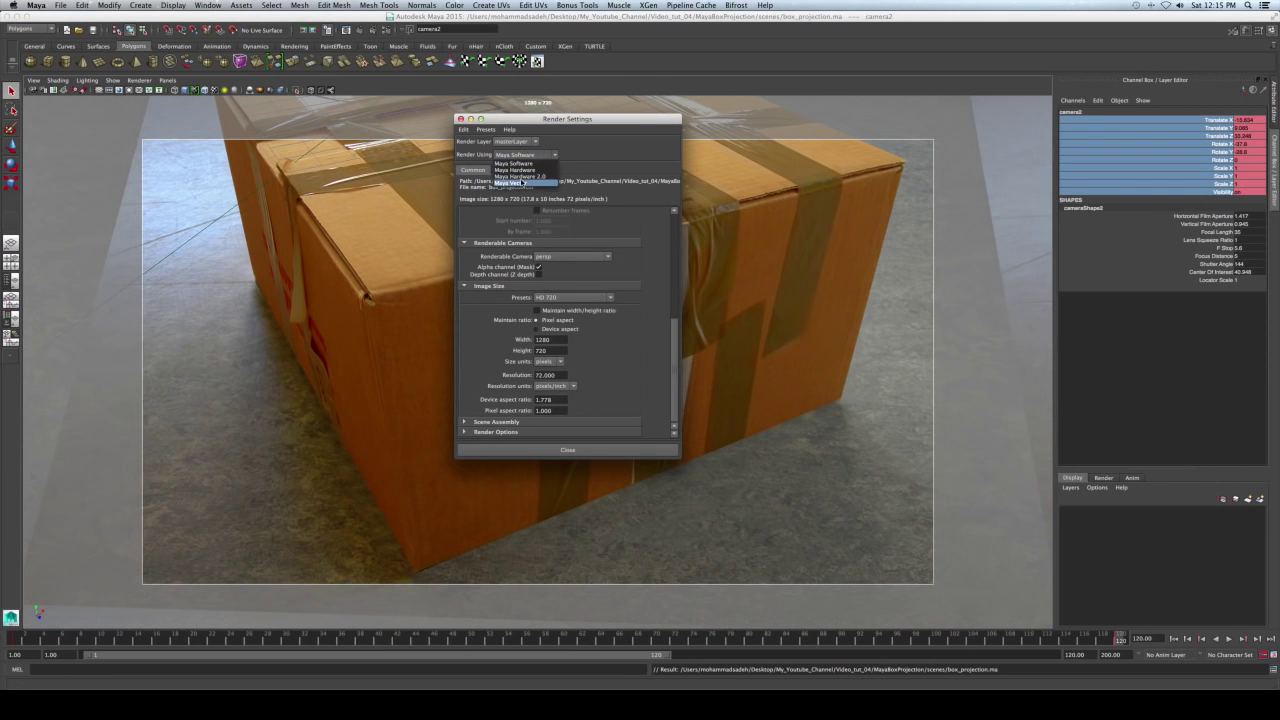
{"action": "left_click", "coordinate": [548, 161]}
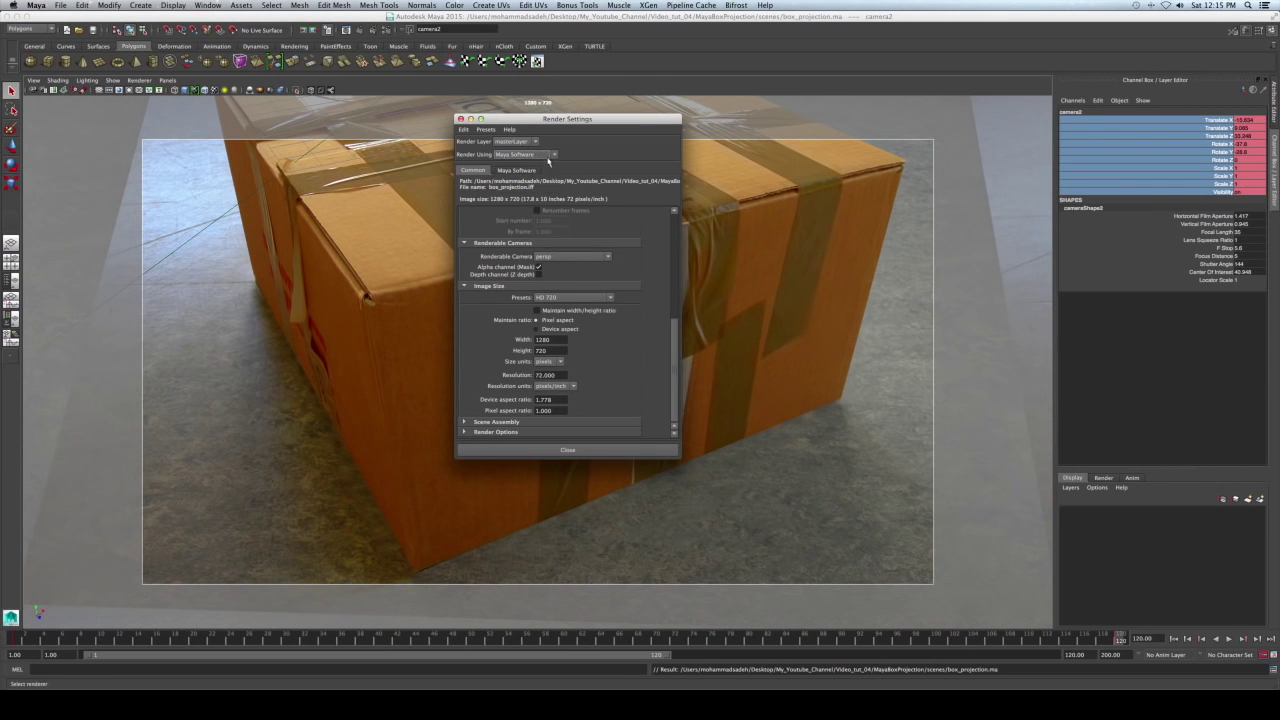
{"action": "left_click", "coordinate": [204, 5]}
{"action": "mouse_move", "coordinate": [250, 60]}
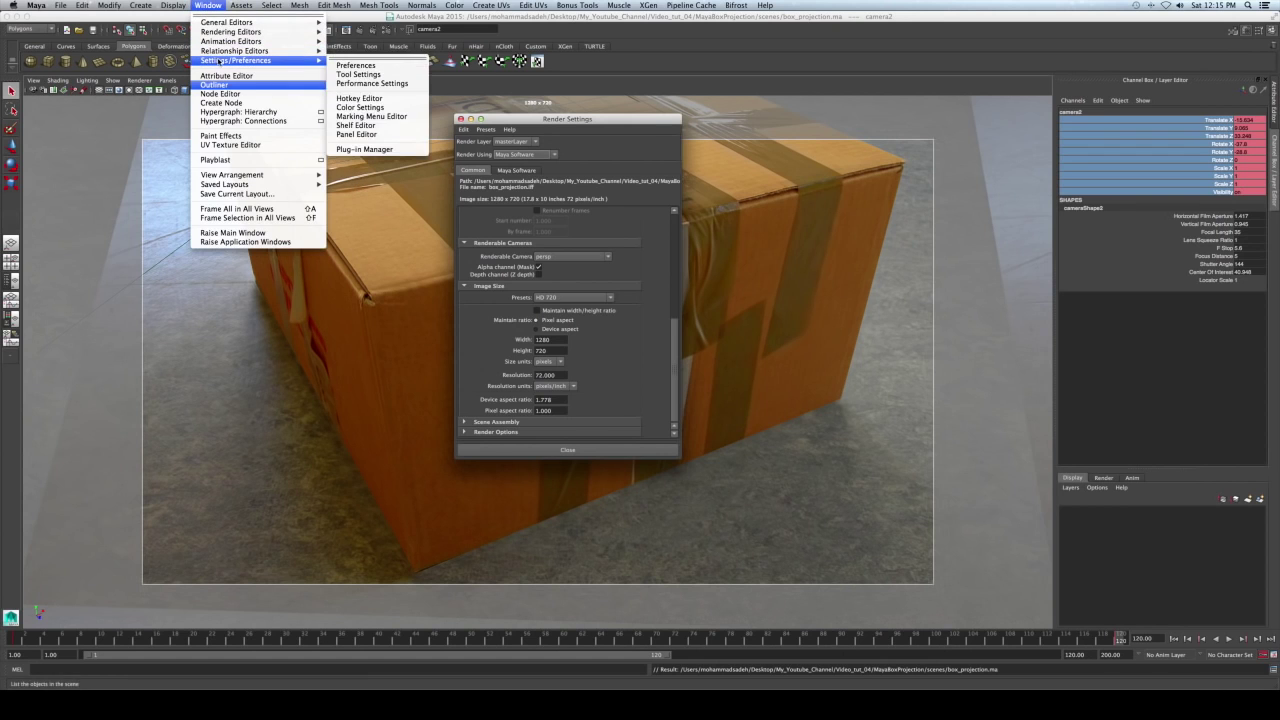
{"action": "left_click", "coordinate": [365, 150]}
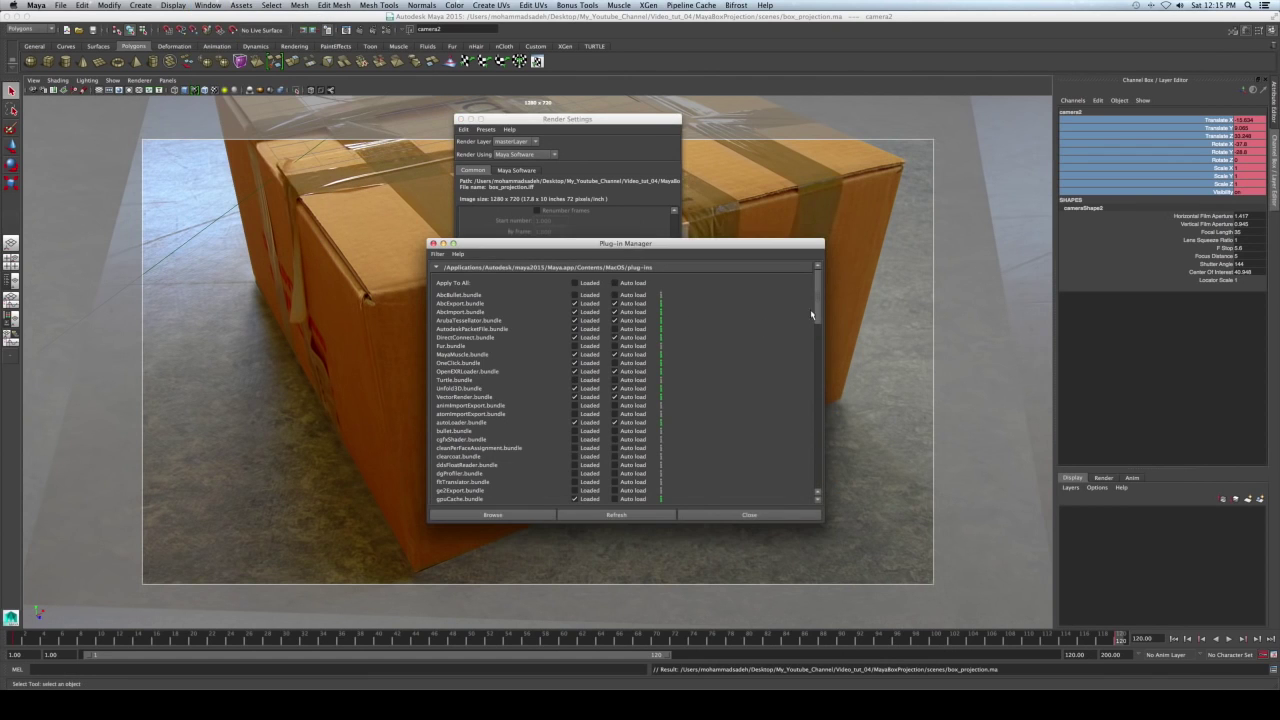
{"action": "scroll", "coordinate": [616, 417], "scroll_direction": "down", "scroll_amount": 10}
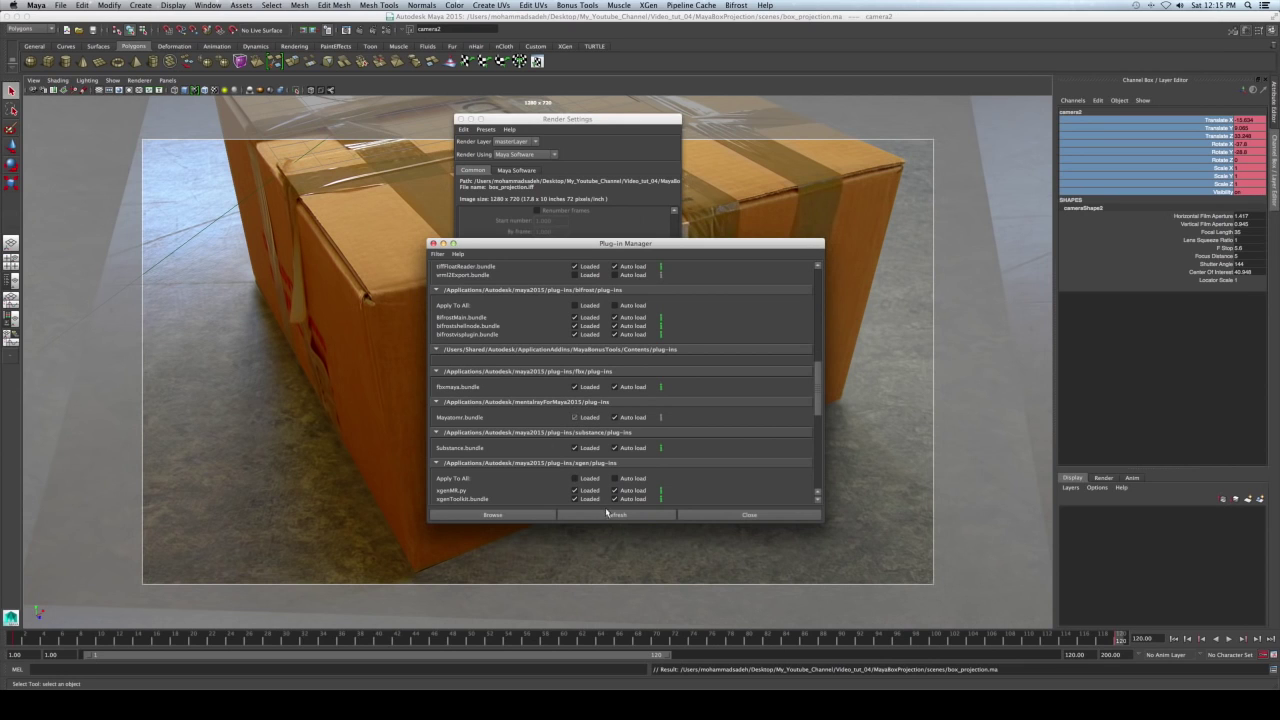
{"action": "left_click", "coordinate": [737, 515]}
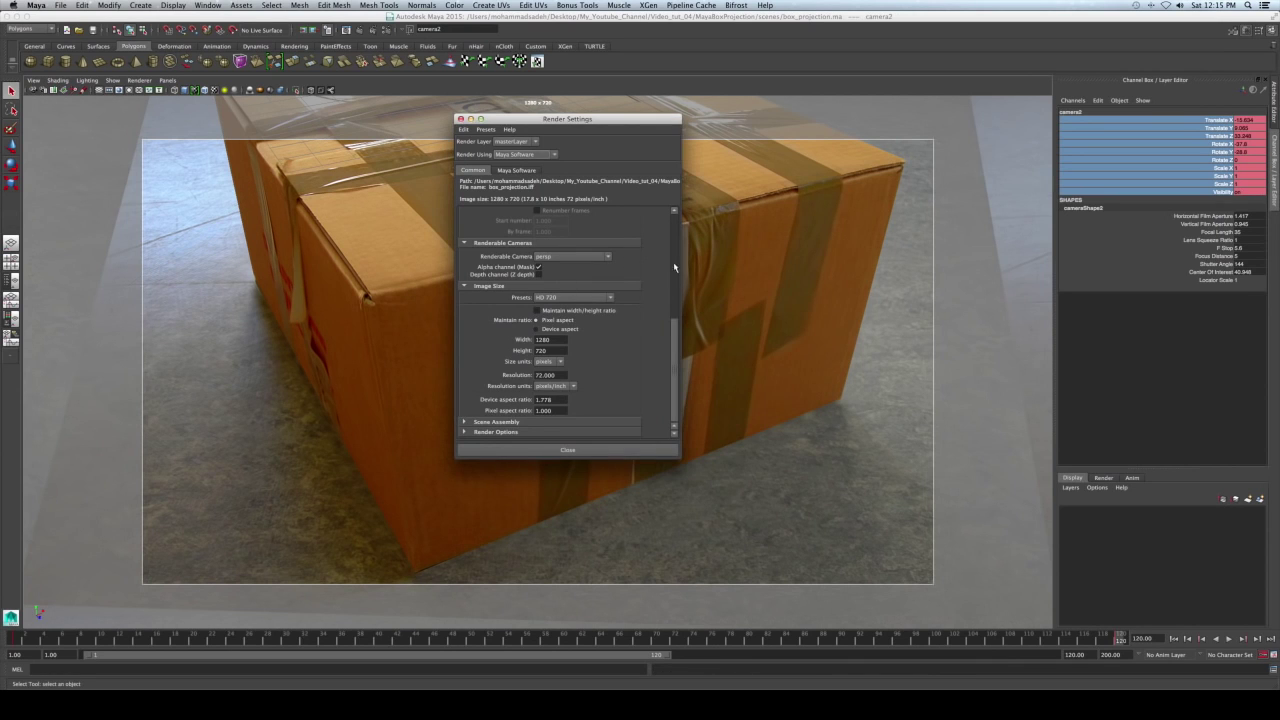
Set the renderer to mental ray and look over its sampling quality settings.
{"action": "left_click", "coordinate": [546, 157]}
{"action": "left_click", "coordinate": [517, 181]}
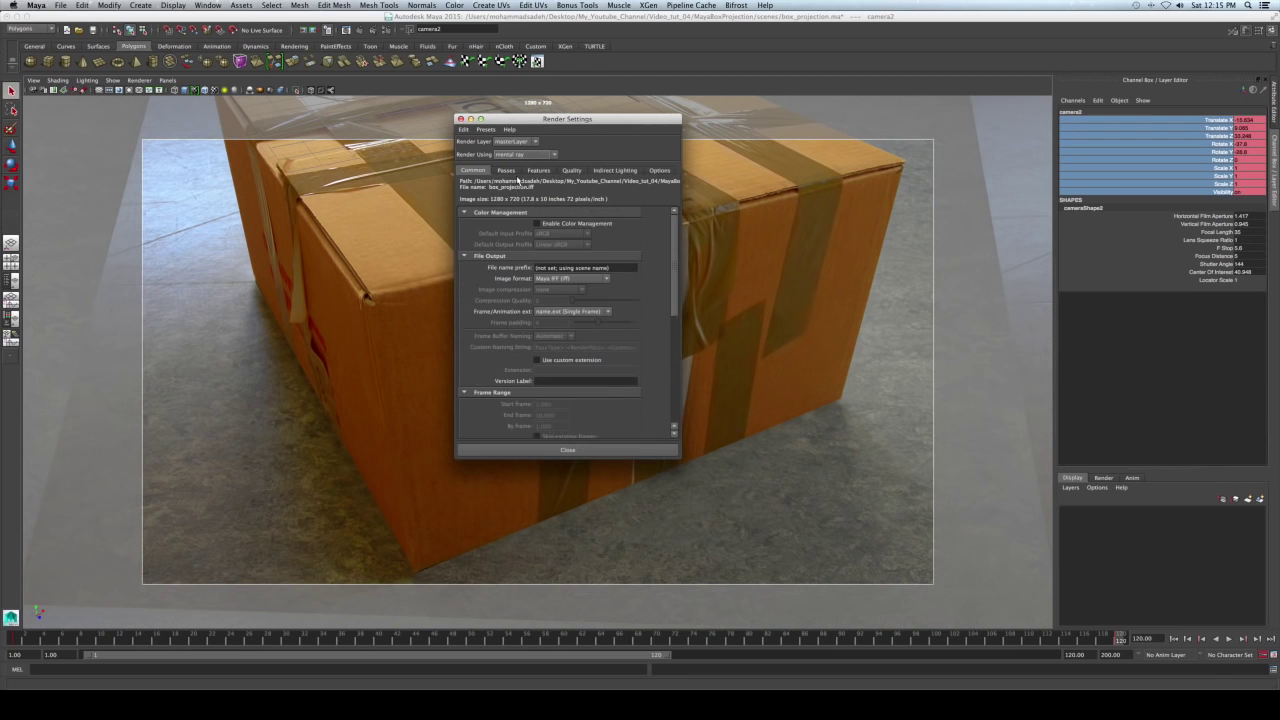
{"action": "left_click", "coordinate": [577, 172]}
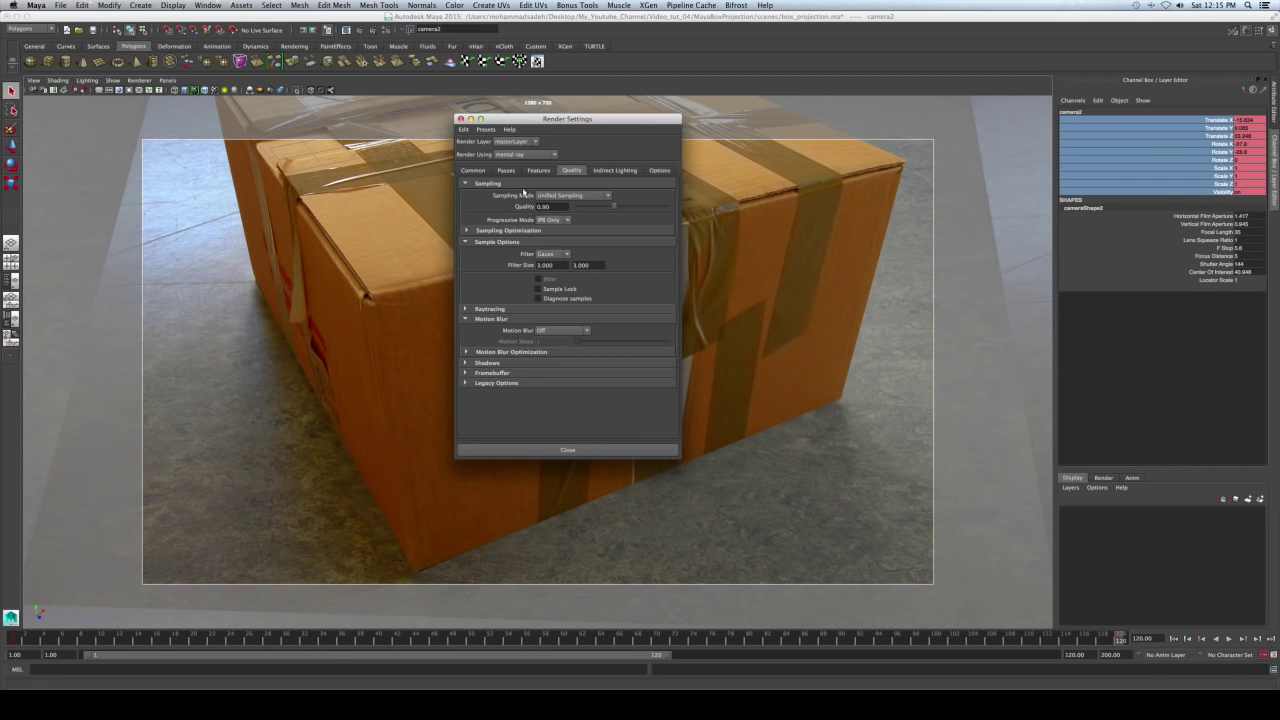
{"action": "left_click", "coordinate": [480, 171]}
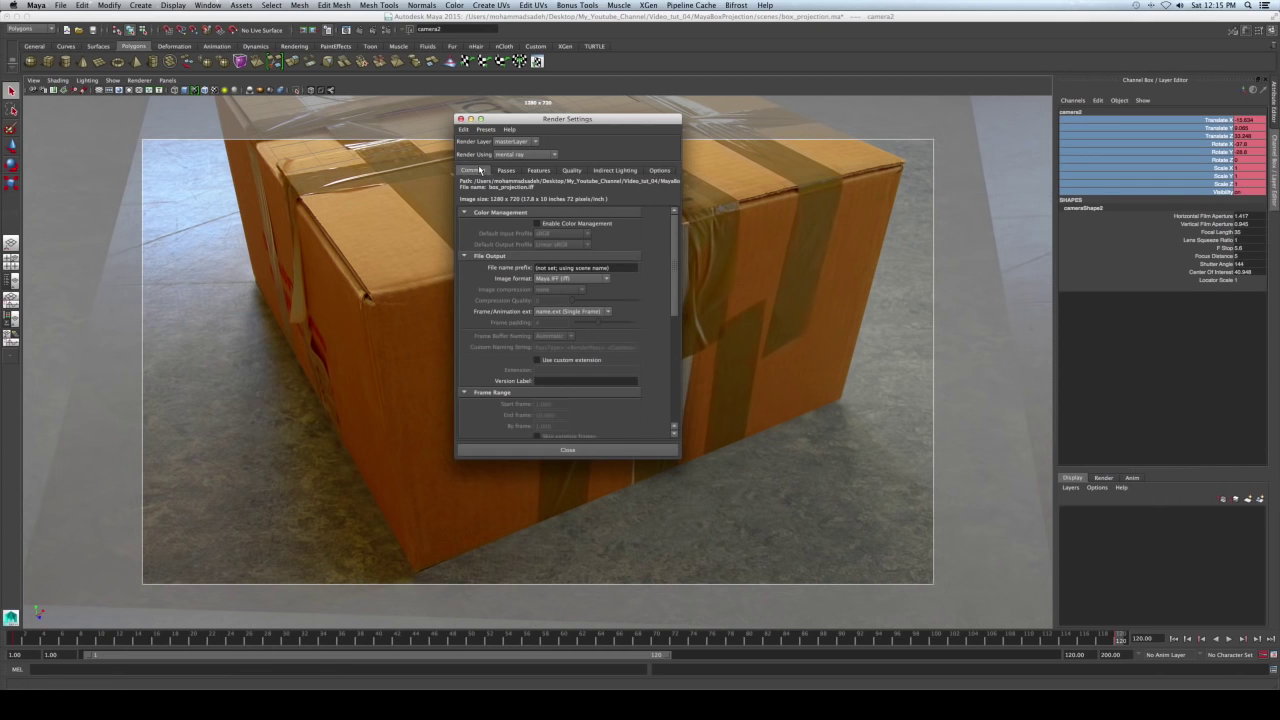
Configure the render output as PNG with file name prefix boxProjection and the name_#.ext frame naming.
{"action": "left_click", "coordinate": [606, 280]}
{"action": "scroll", "coordinate": [605, 310], "scroll_direction": "down", "scroll_amount": 5}
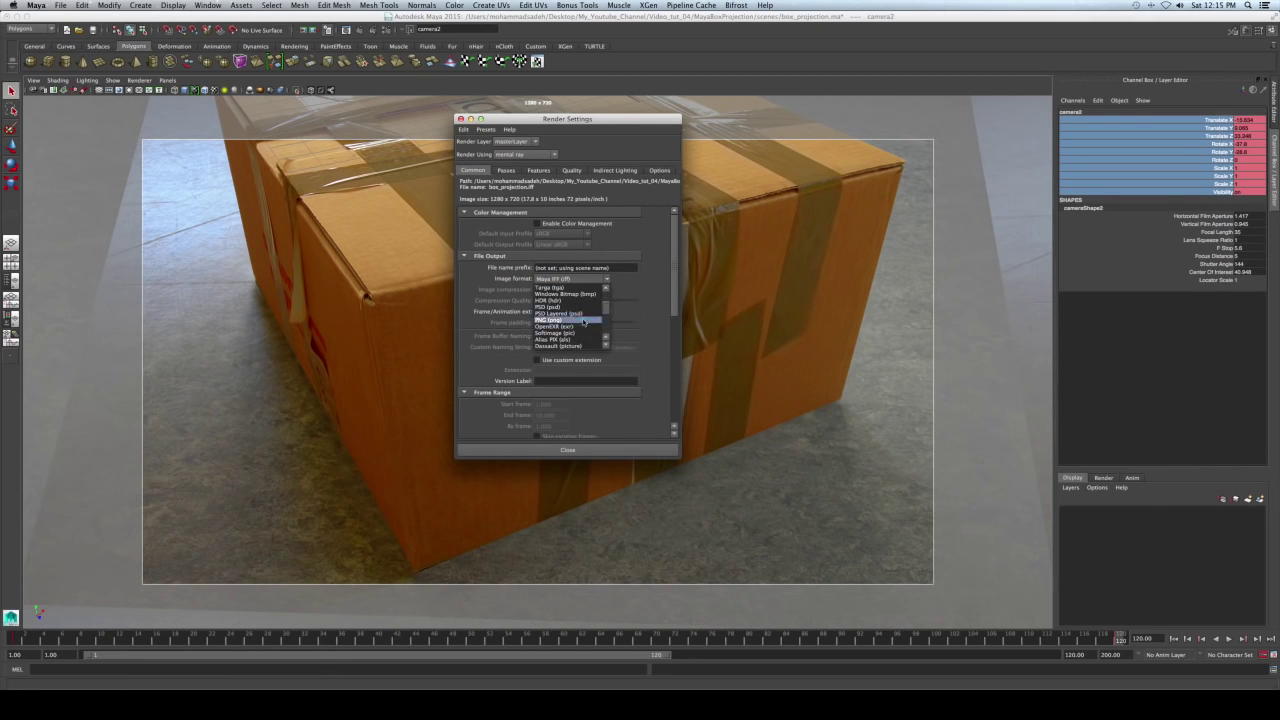
{"action": "left_click", "coordinate": [584, 321]}
{"action": "left_click", "coordinate": [618, 269]}
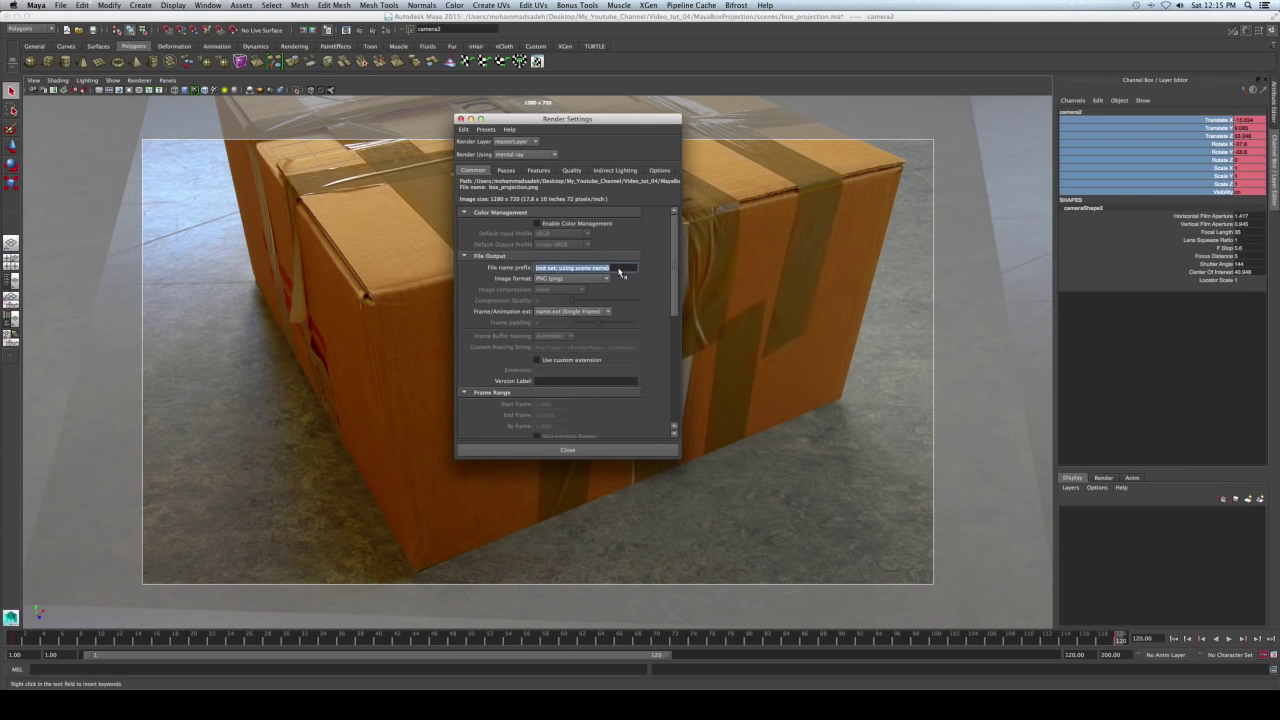
{"action": "type", "text": "boxProjection"}
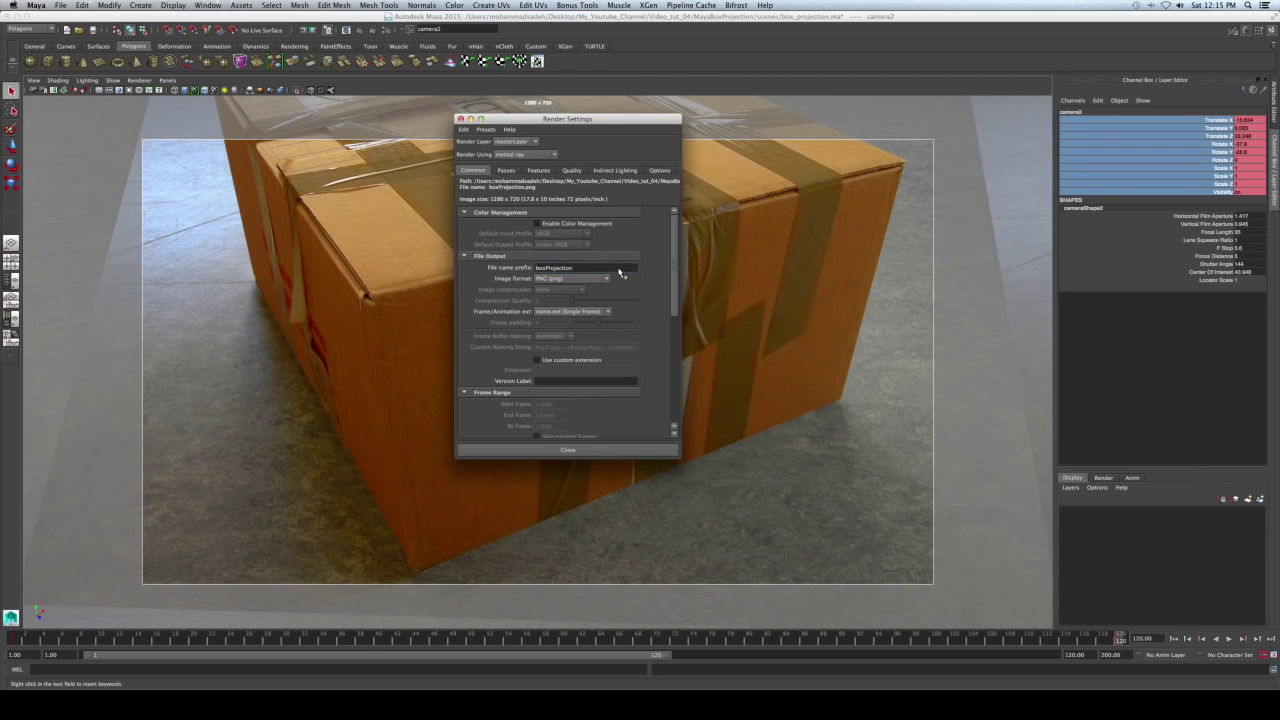
{"action": "left_click", "coordinate": [607, 311]}
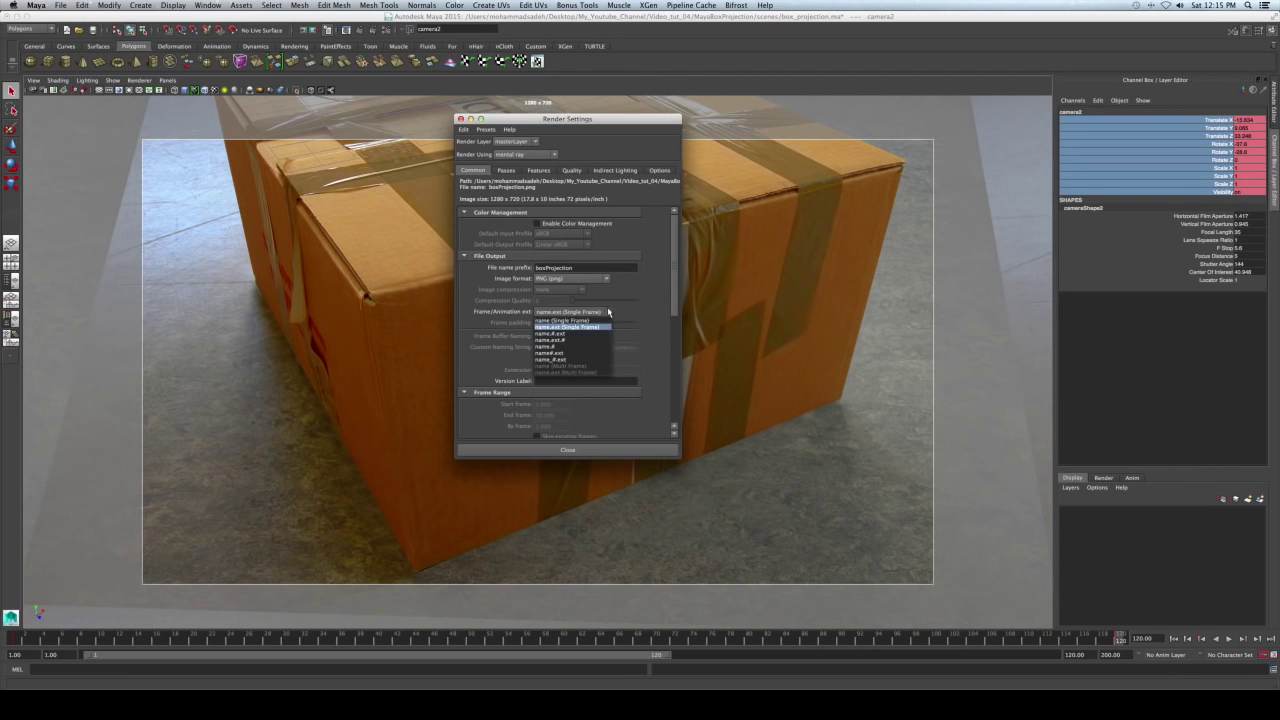
{"action": "left_click", "coordinate": [585, 359]}
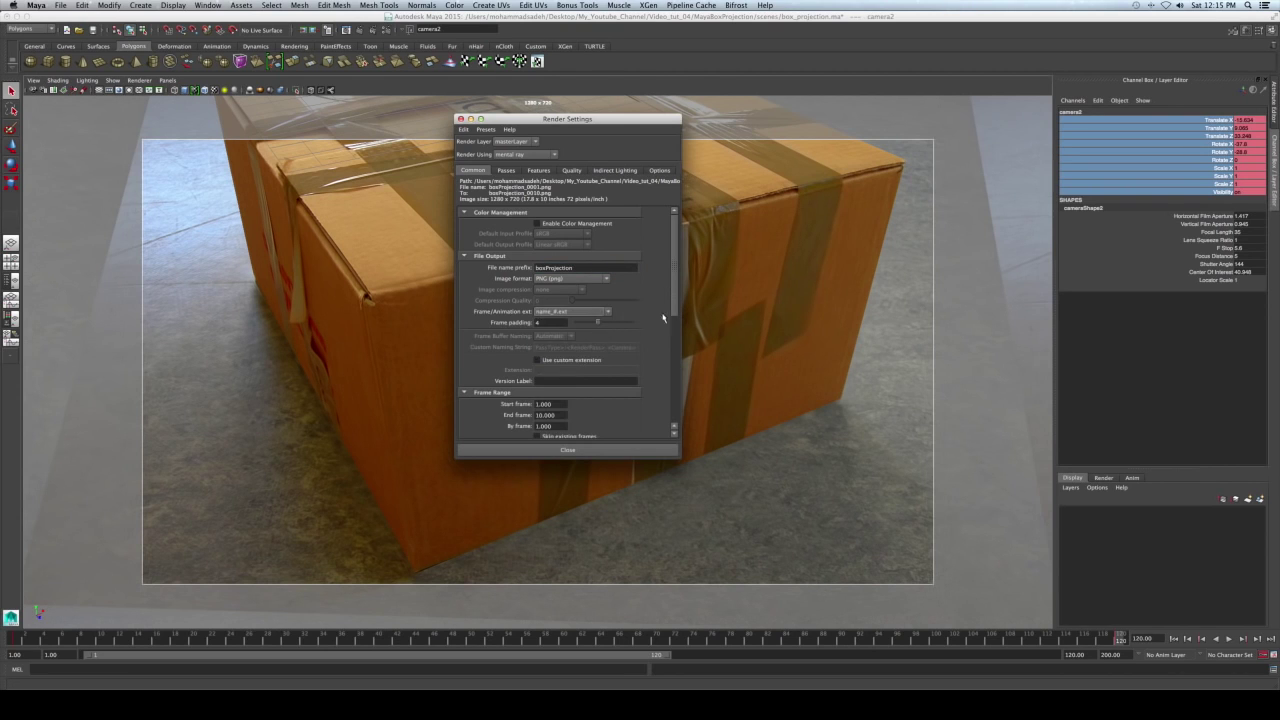
Set the render range's end frame to 120, review the output and passes settings, and close the render settings.
{"action": "scroll", "coordinate": [665, 316], "scroll_direction": "down", "scroll_amount": 3}
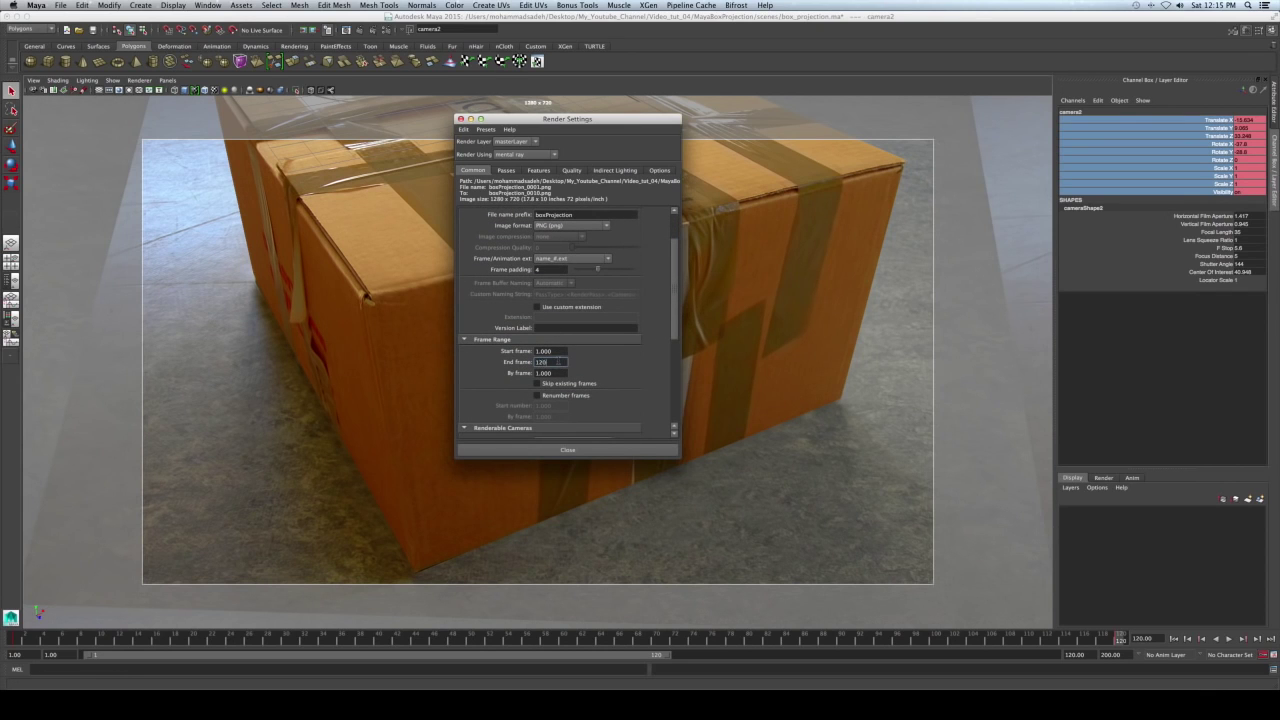
{"action": "left_click_drag", "start_coordinate": [675, 336], "coordinate": [674, 219]}
{"action": "left_click", "coordinate": [572, 335]}
{"action": "left_click", "coordinate": [570, 363]}
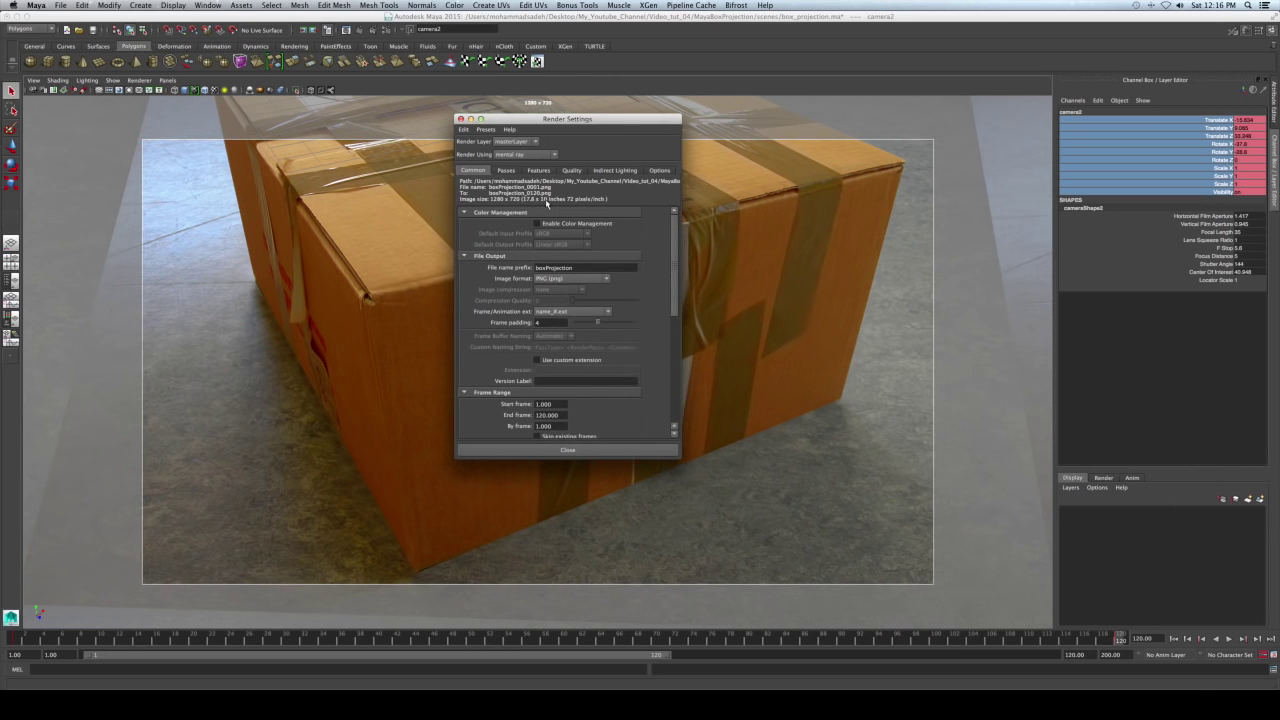
{"action": "left_click", "coordinate": [506, 170]}
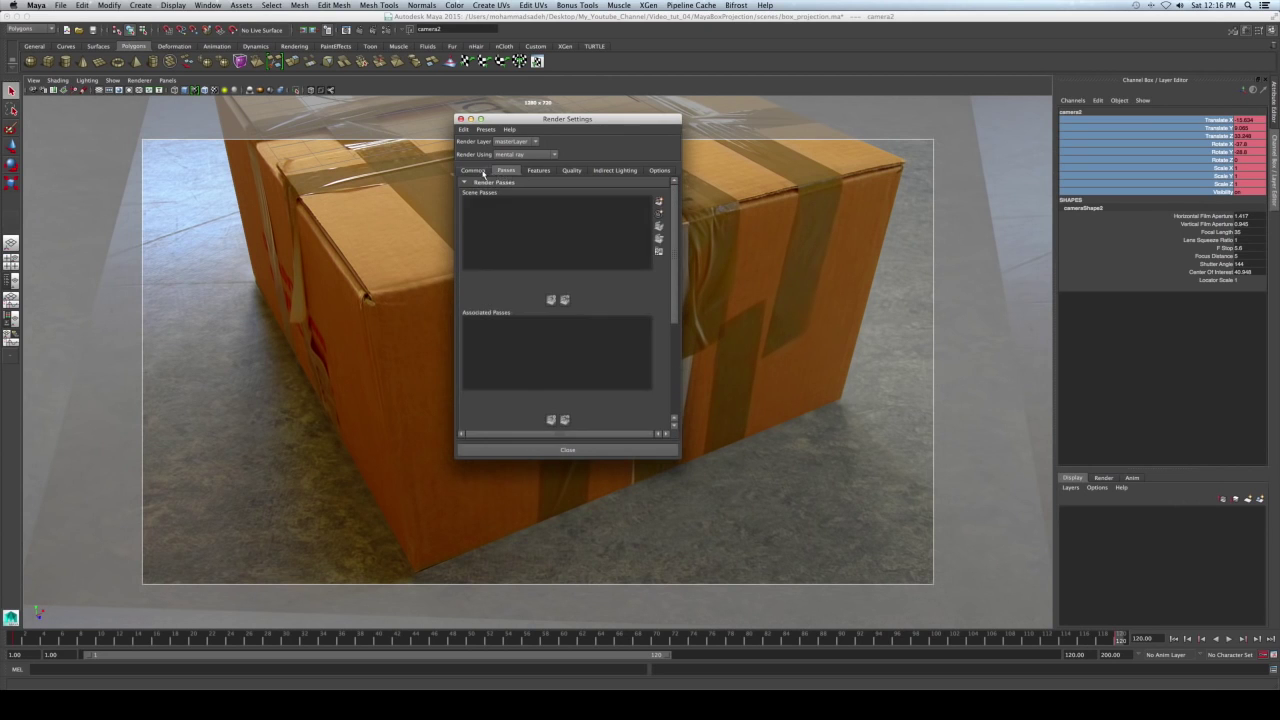
{"action": "left_click", "coordinate": [473, 170]}
{"action": "left_click", "coordinate": [546, 450]}
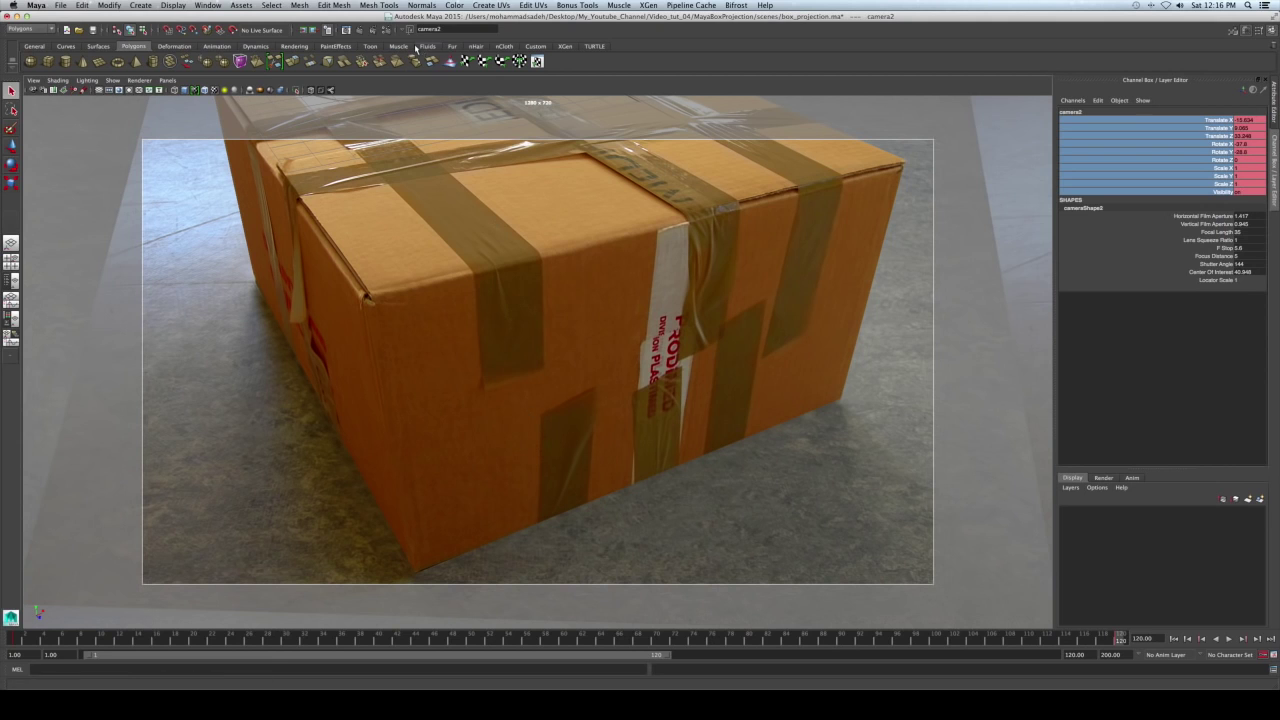
Test-render camera2 at frames 120 and 1, keeping the first image for comparison, and close the Render View.
{"action": "left_click", "coordinate": [360, 30]}
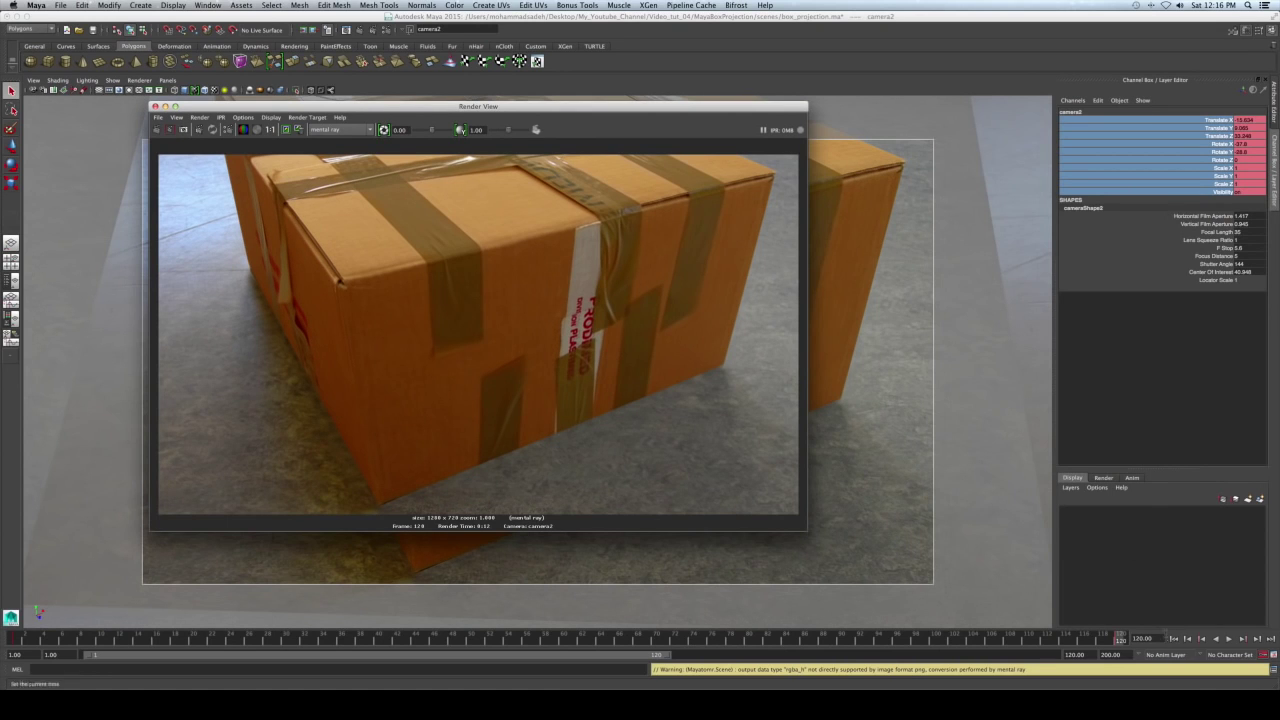
{"action": "left_click", "coordinate": [1173, 638]}
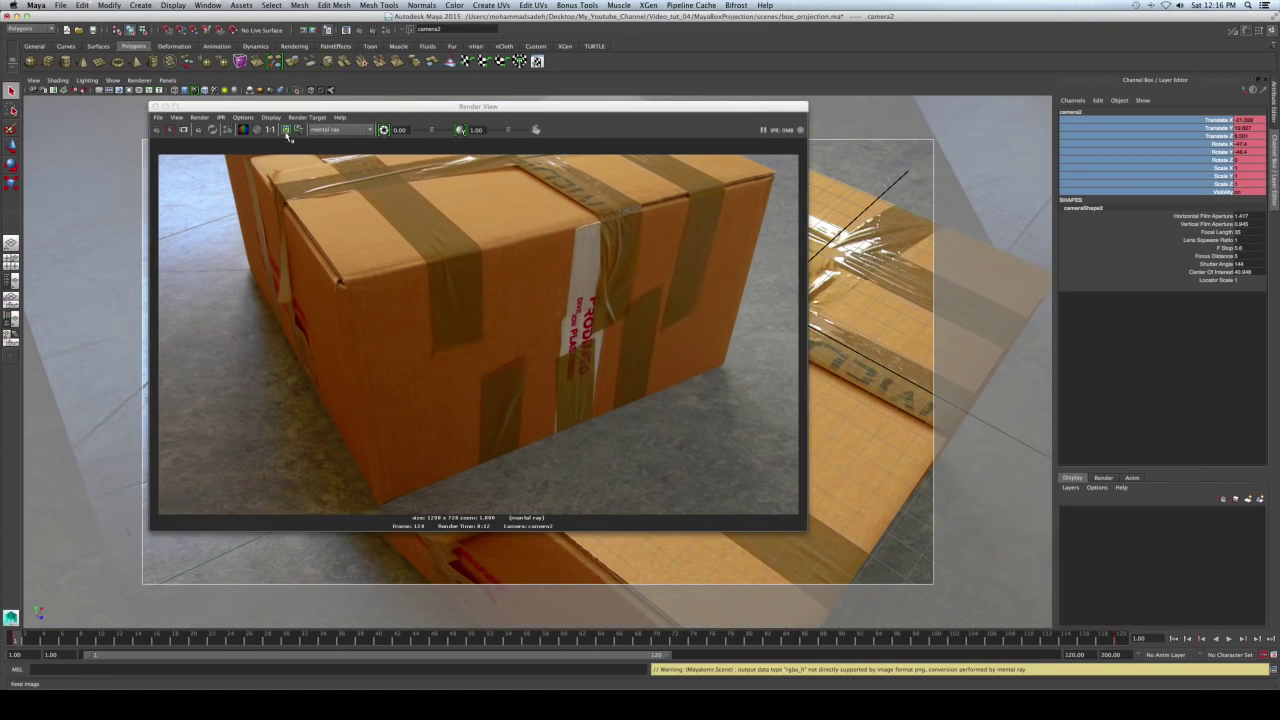
{"action": "left_click", "coordinate": [286, 130]}
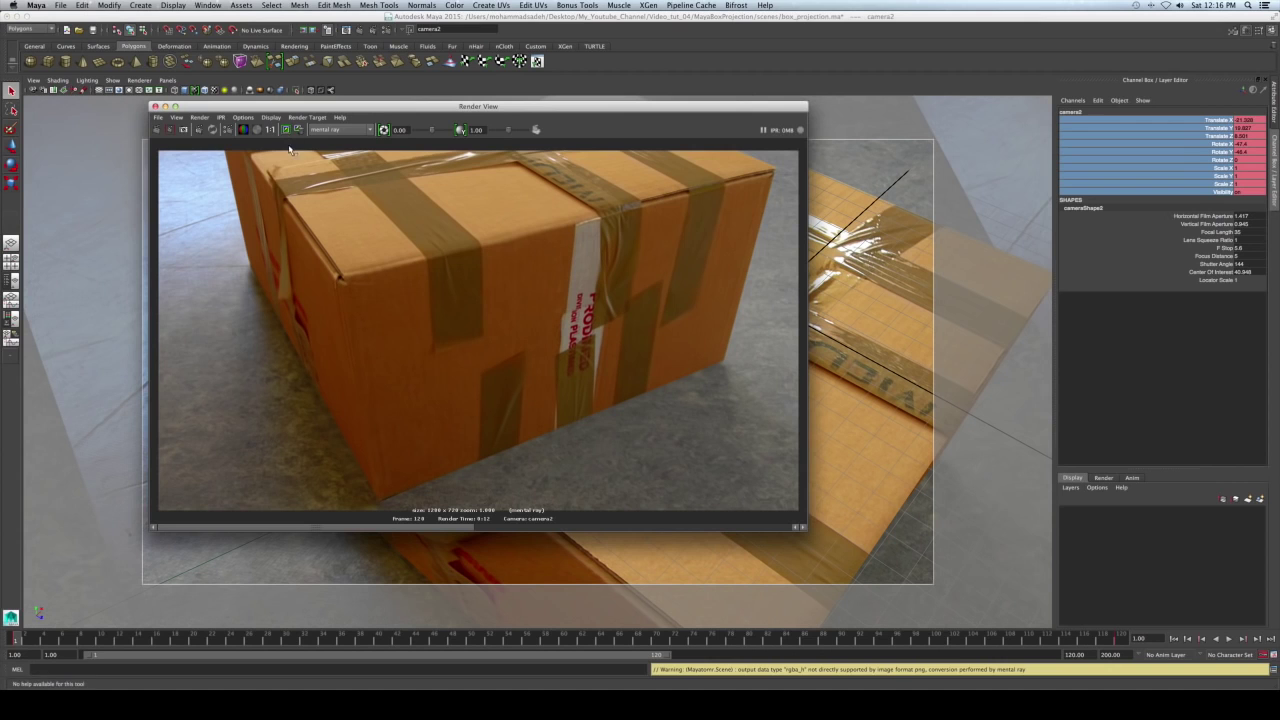
{"action": "left_click", "coordinate": [158, 131]}
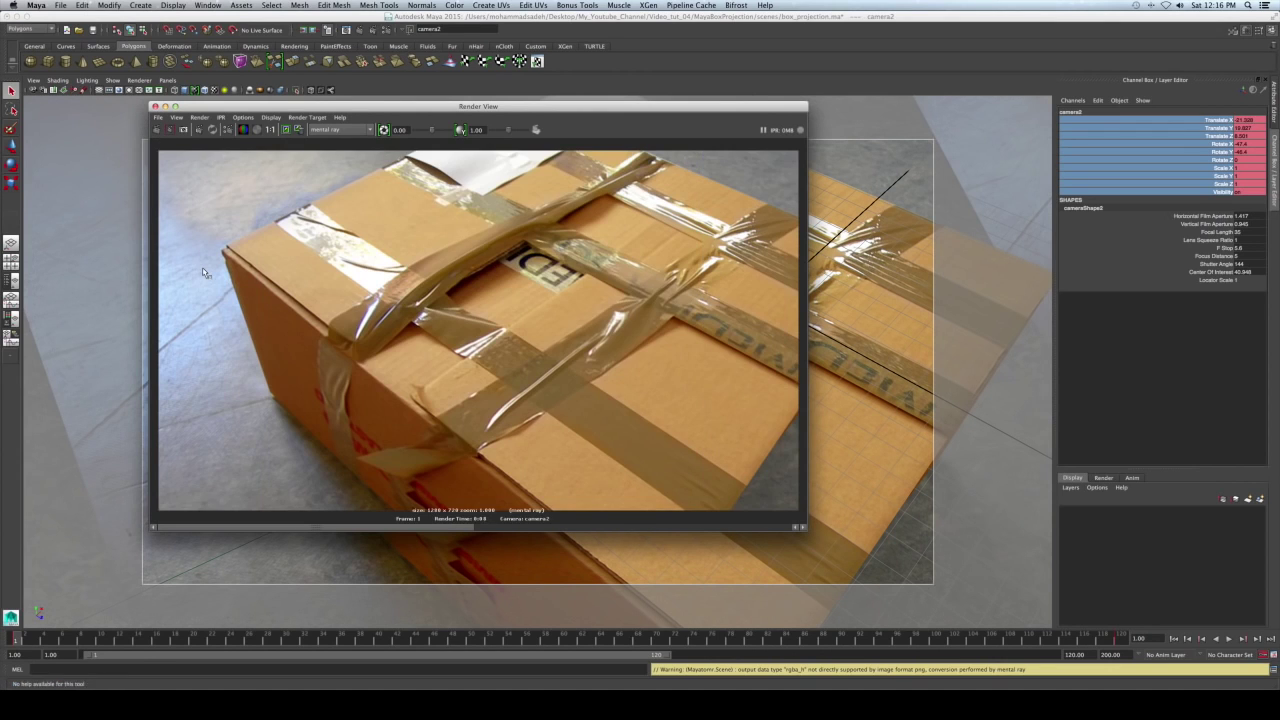
{"action": "left_click_drag", "start_coordinate": [392, 528], "coordinate": [609, 531]}
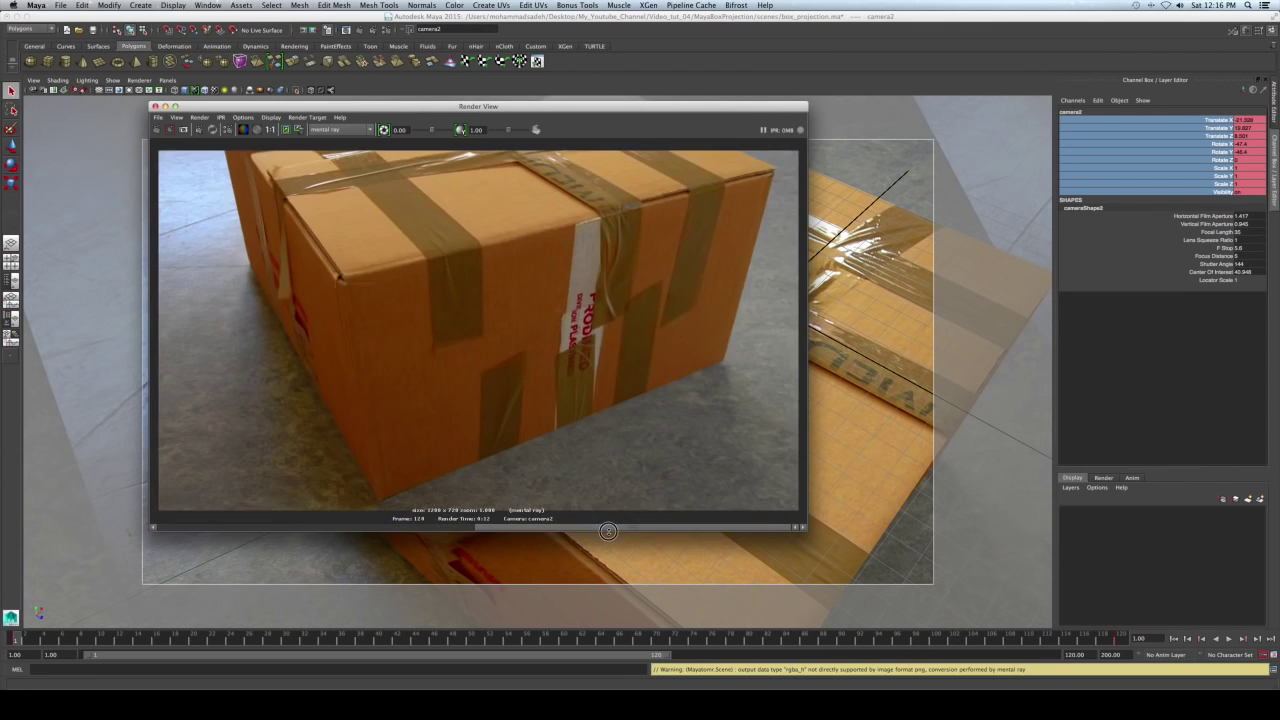
{"action": "left_click", "coordinate": [155, 106]}
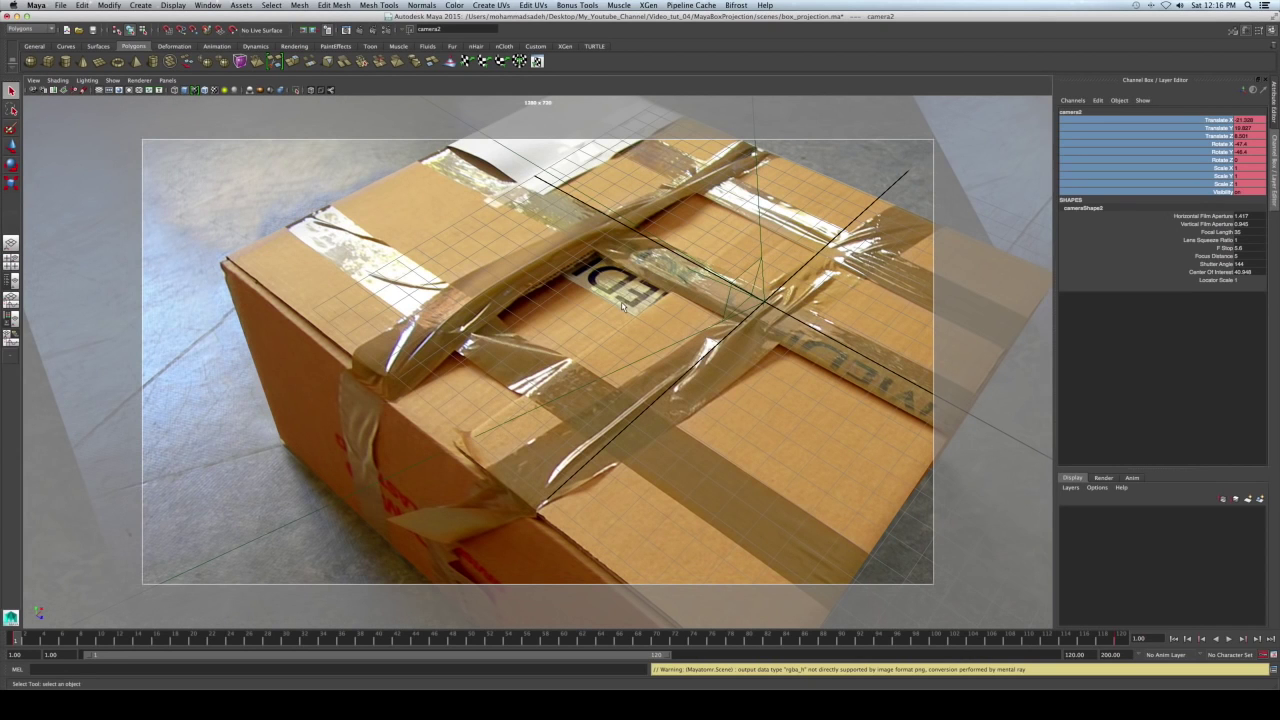
Save the scene, switch to the Rendering menu set, and start a batch render of the animation.
{"action": "key", "text": "super+s"}
{"action": "left_click", "coordinate": [30, 29]}
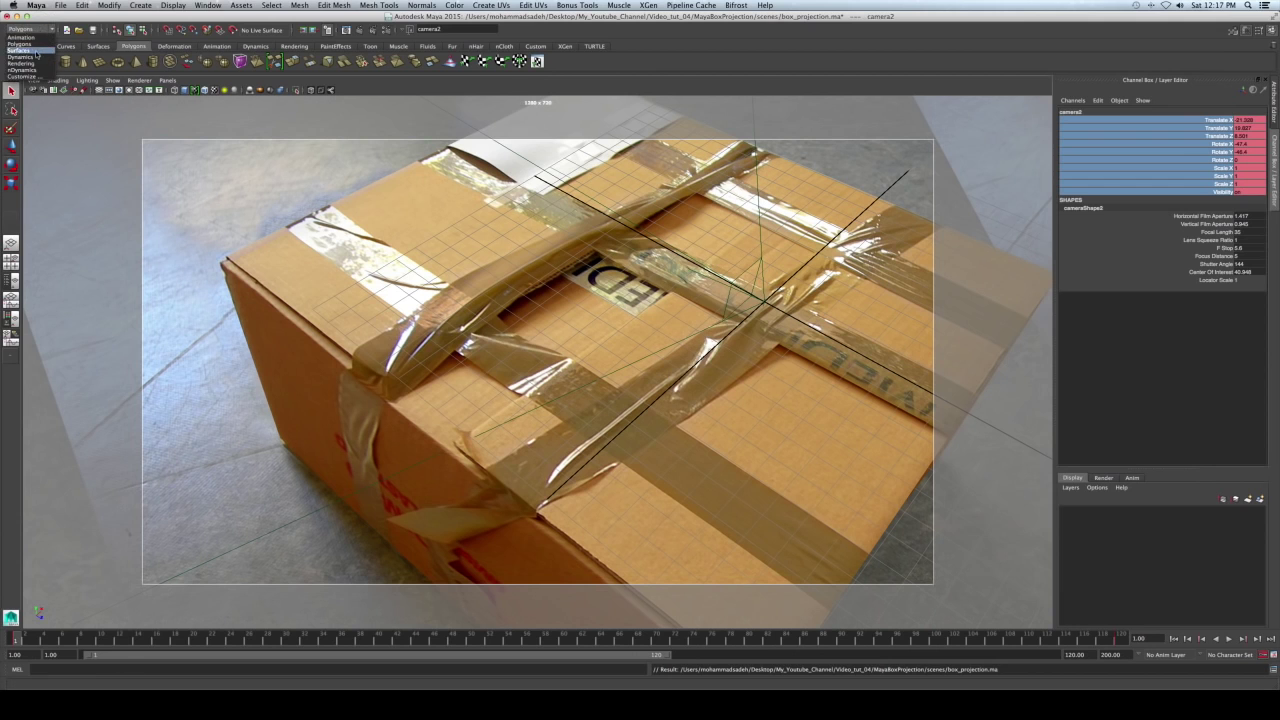
{"action": "left_click", "coordinate": [30, 66]}
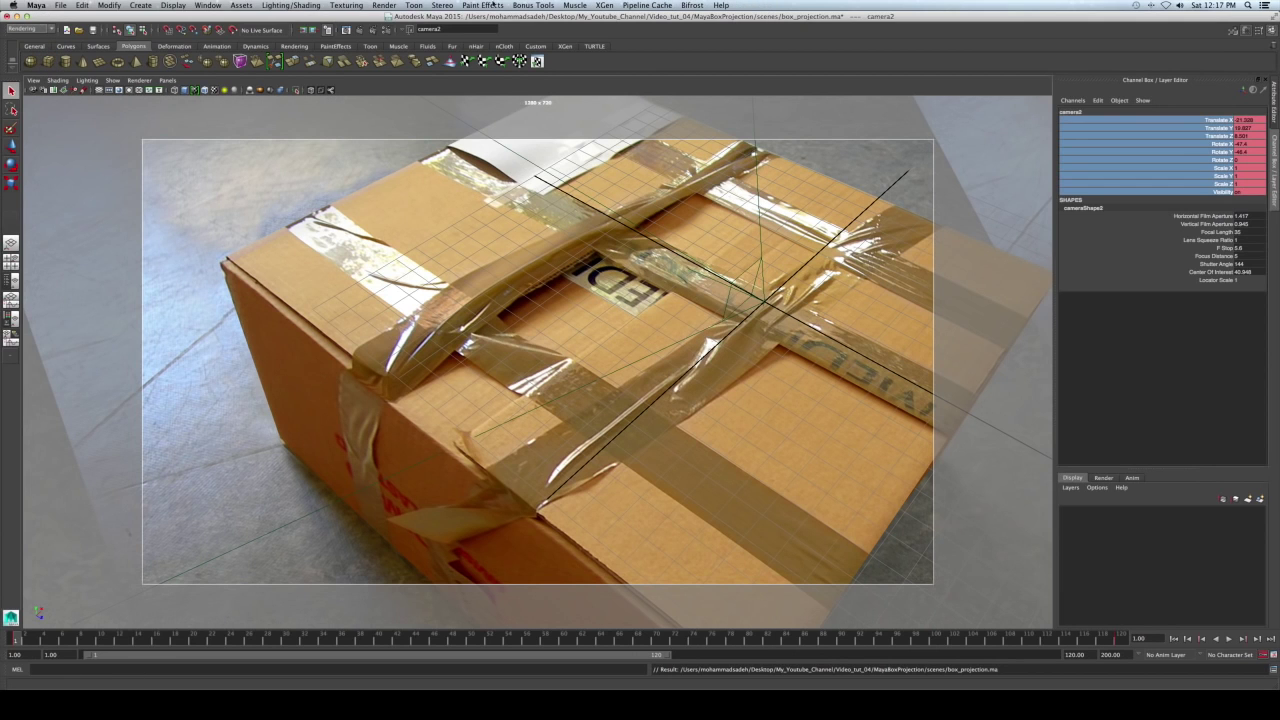
{"action": "left_click", "coordinate": [384, 5]}
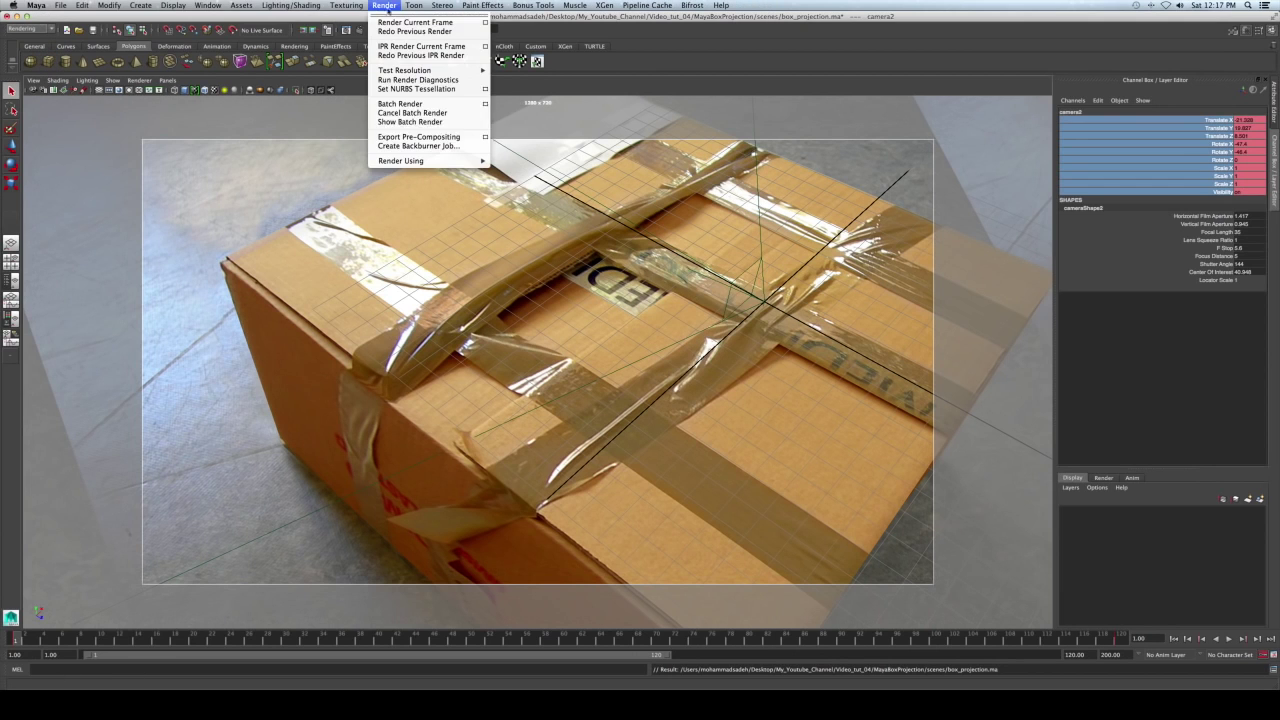
{"action": "left_click", "coordinate": [395, 107]}
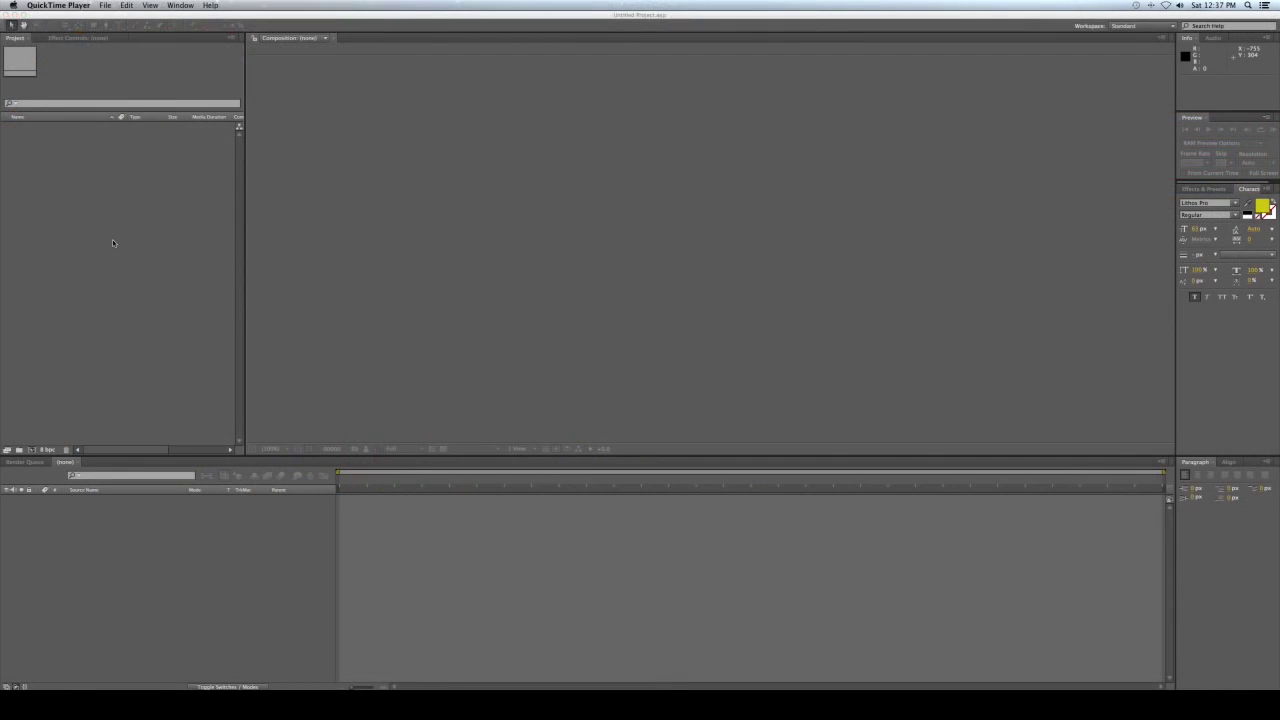
Switch to After Effects and import the rendered images as a PNG sequence starting from boxProjection_0001.png.
{"action": "left_click", "coordinate": [113, 242]}
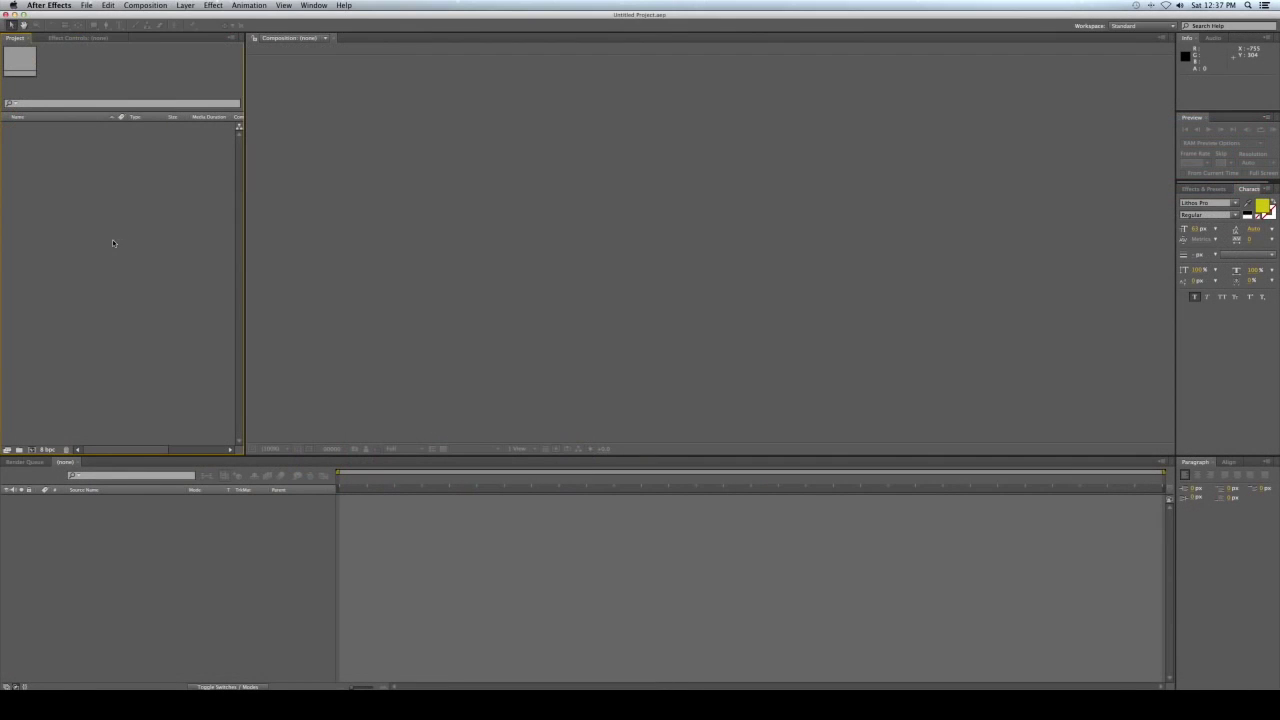
{"action": "right_click", "coordinate": [82, 173]}
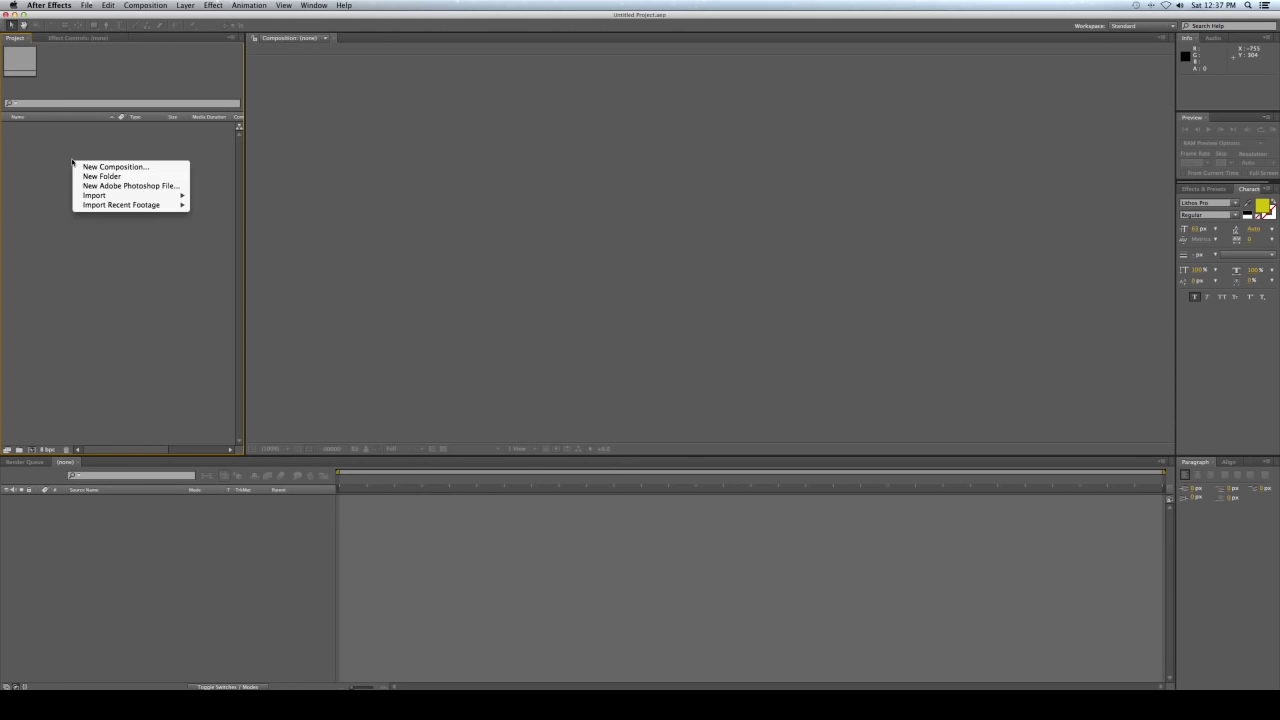
{"action": "mouse_move", "coordinate": [100, 196]}
{"action": "left_click", "coordinate": [227, 195]}
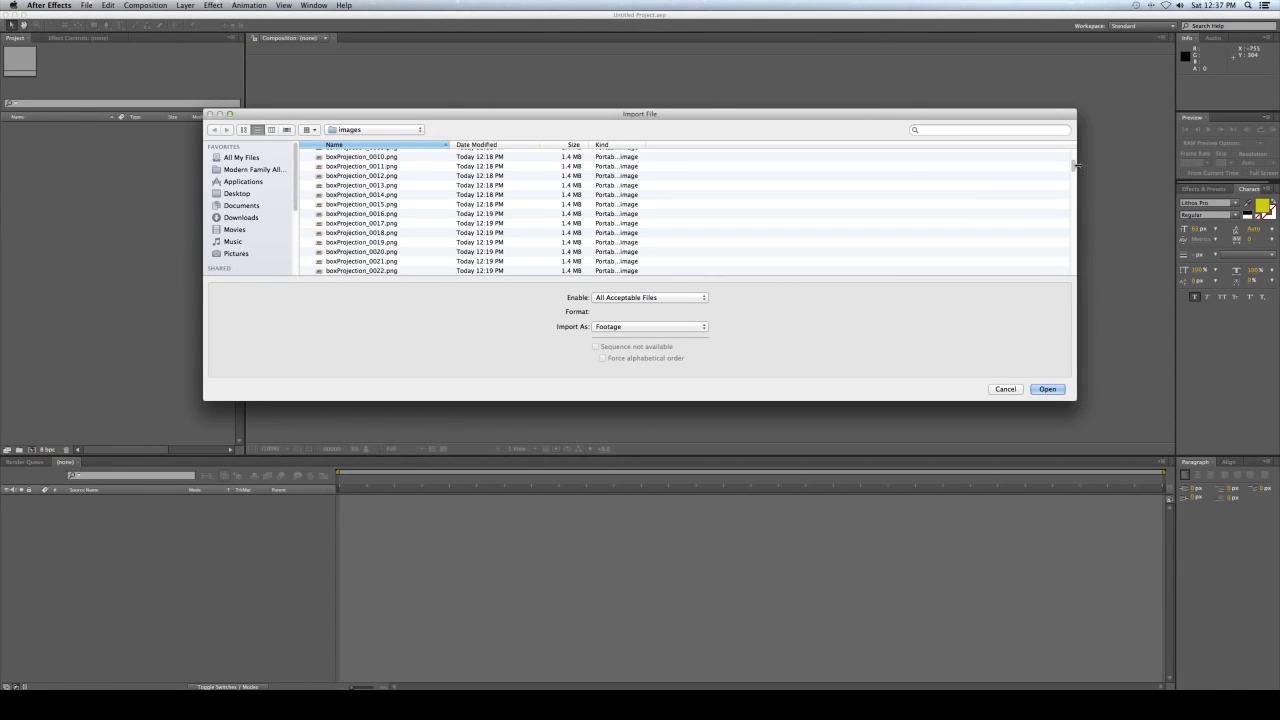
{"action": "left_click_drag", "start_coordinate": [1075, 165], "coordinate": [1073, 150]}
{"action": "left_click", "coordinate": [398, 155]}
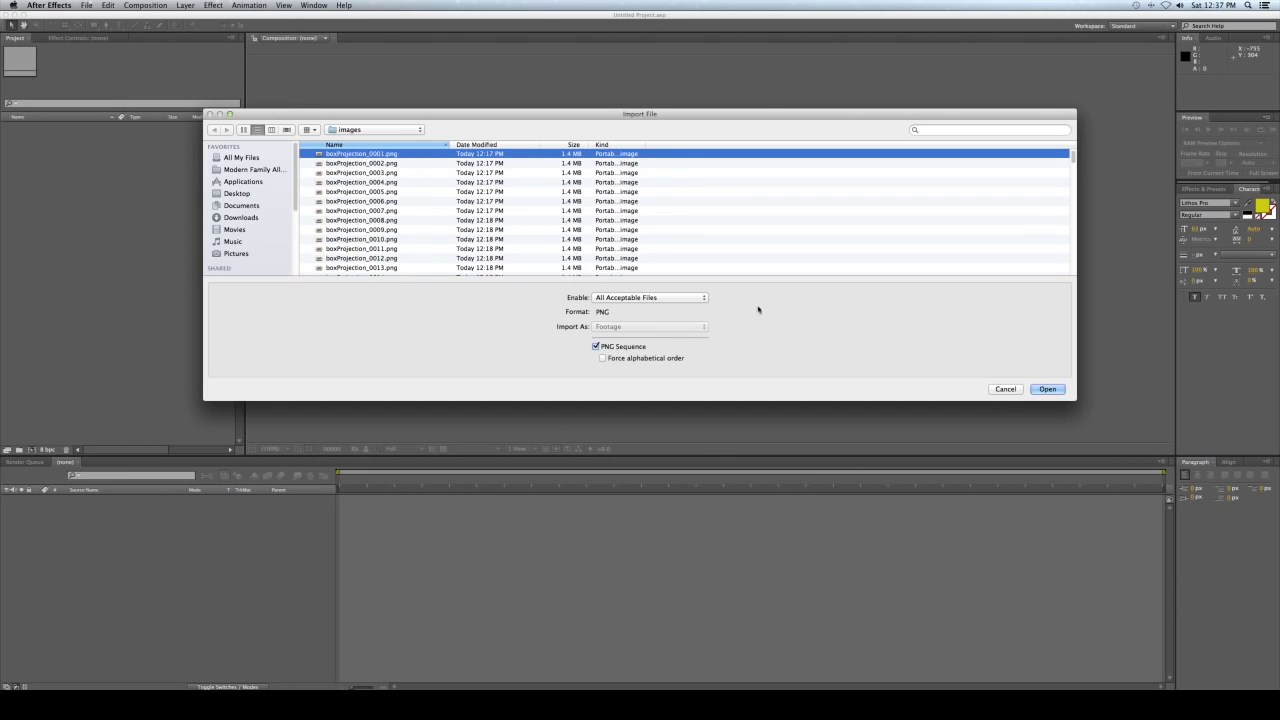
{"action": "left_click", "coordinate": [1040, 388]}
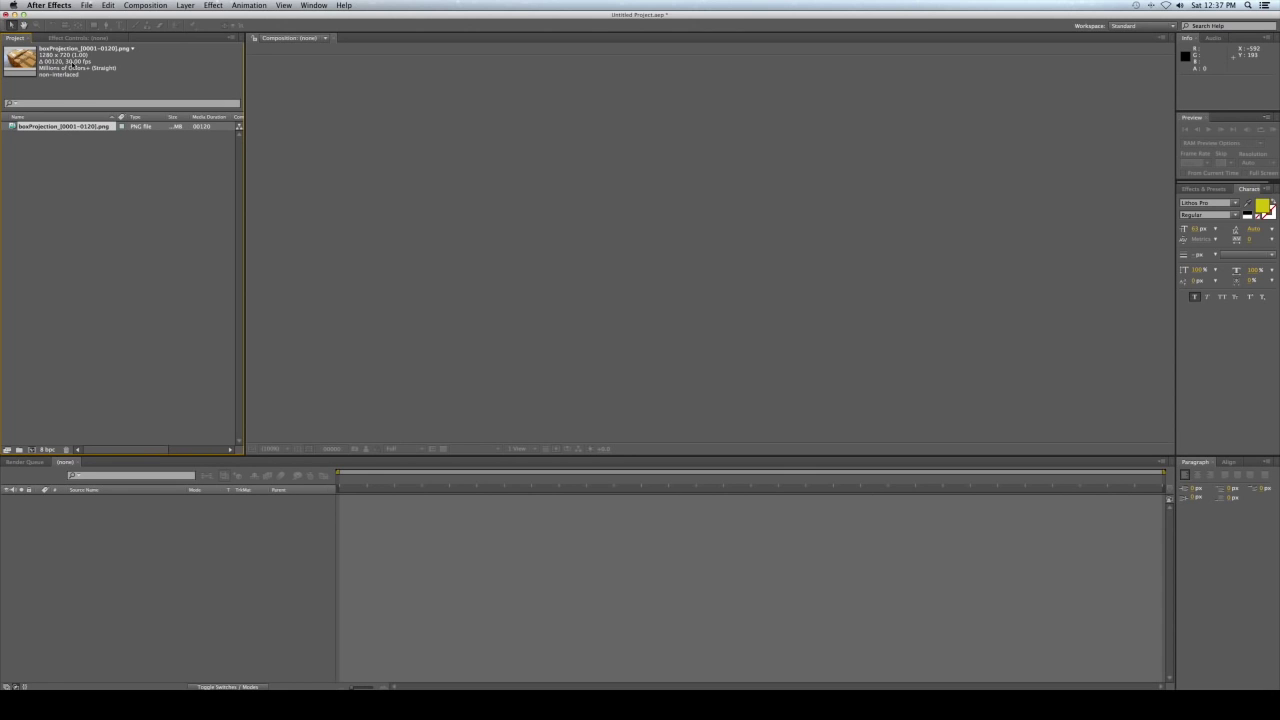
Interpret the imported sequence at 24 frames per second and create a composition from it.
{"action": "right_click", "coordinate": [90, 128]}
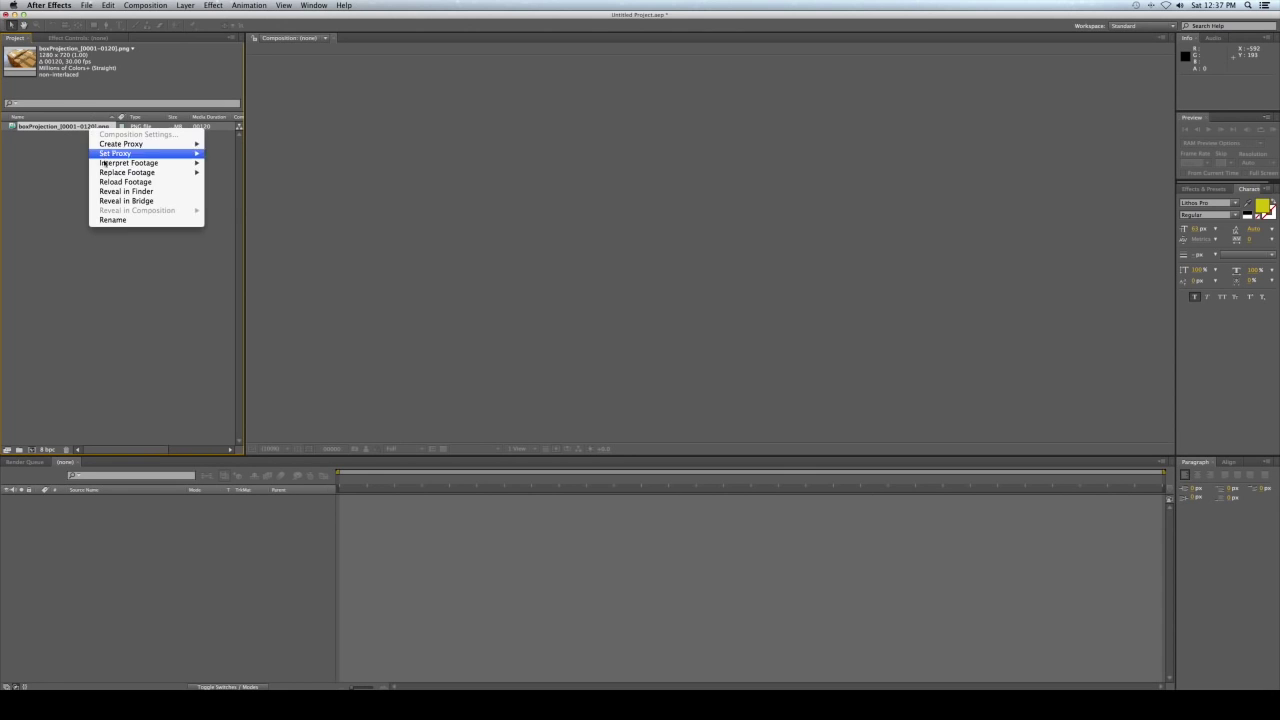
{"action": "mouse_move", "coordinate": [160, 162]}
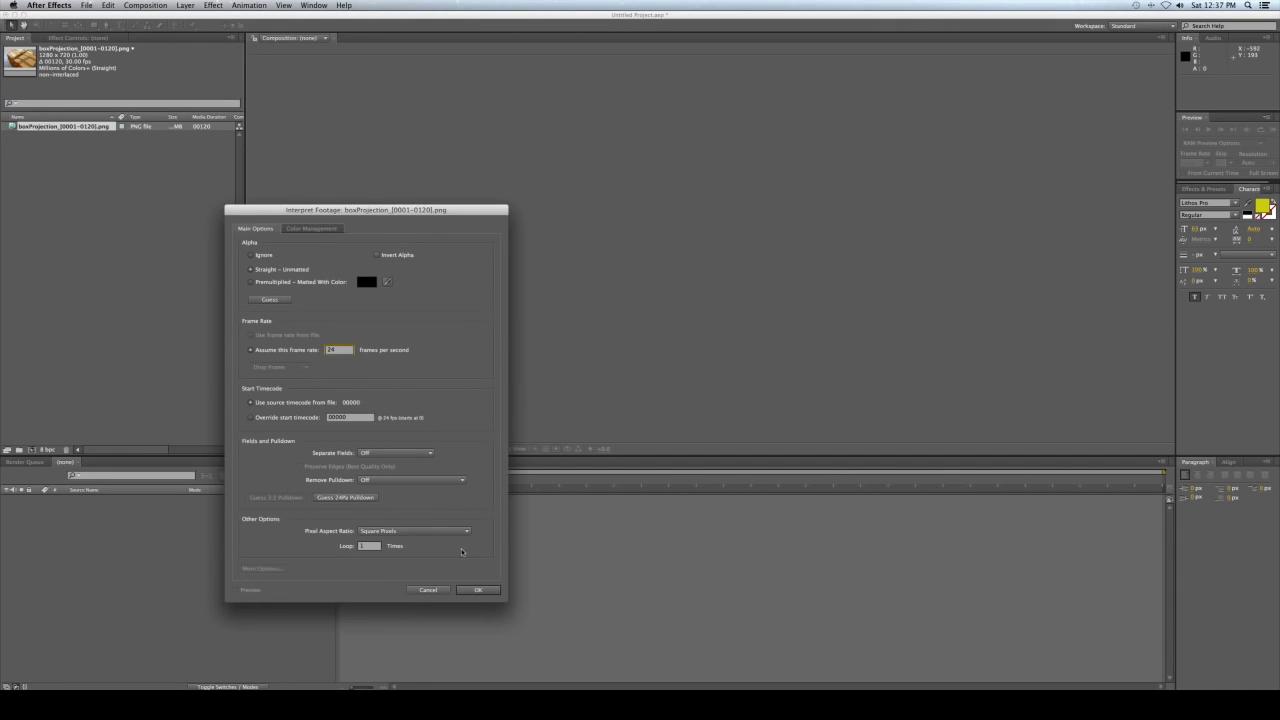
{"action": "left_click", "coordinate": [478, 588]}
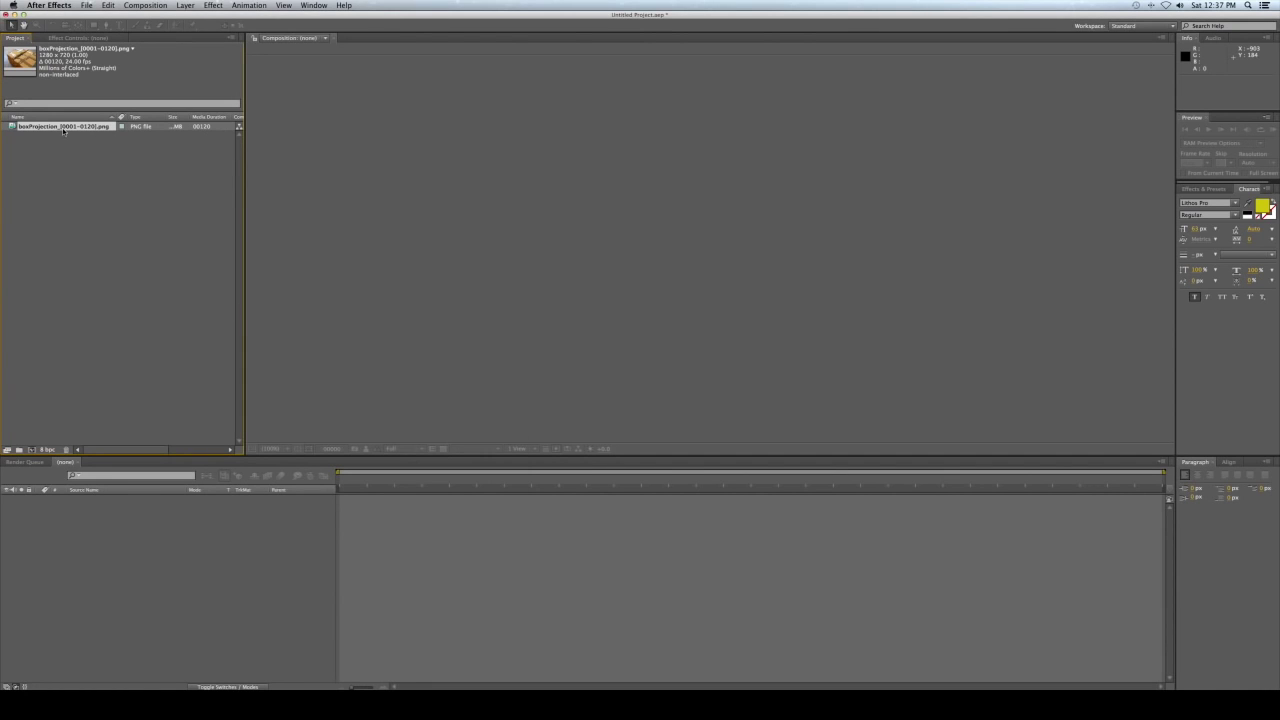
{"action": "left_click_drag", "start_coordinate": [63, 130], "coordinate": [100, 513]}
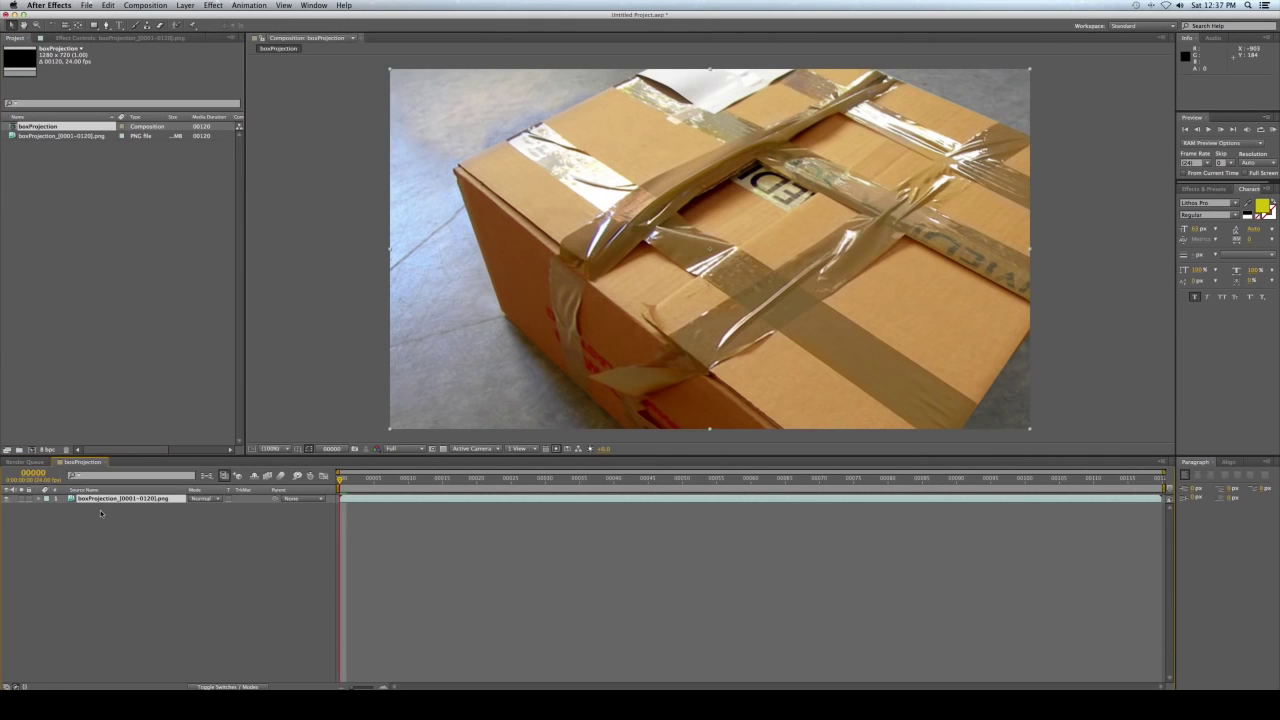
Play back the box camera move in the composition and scrub back to frame 67.
{"action": "key", "text": "space"}
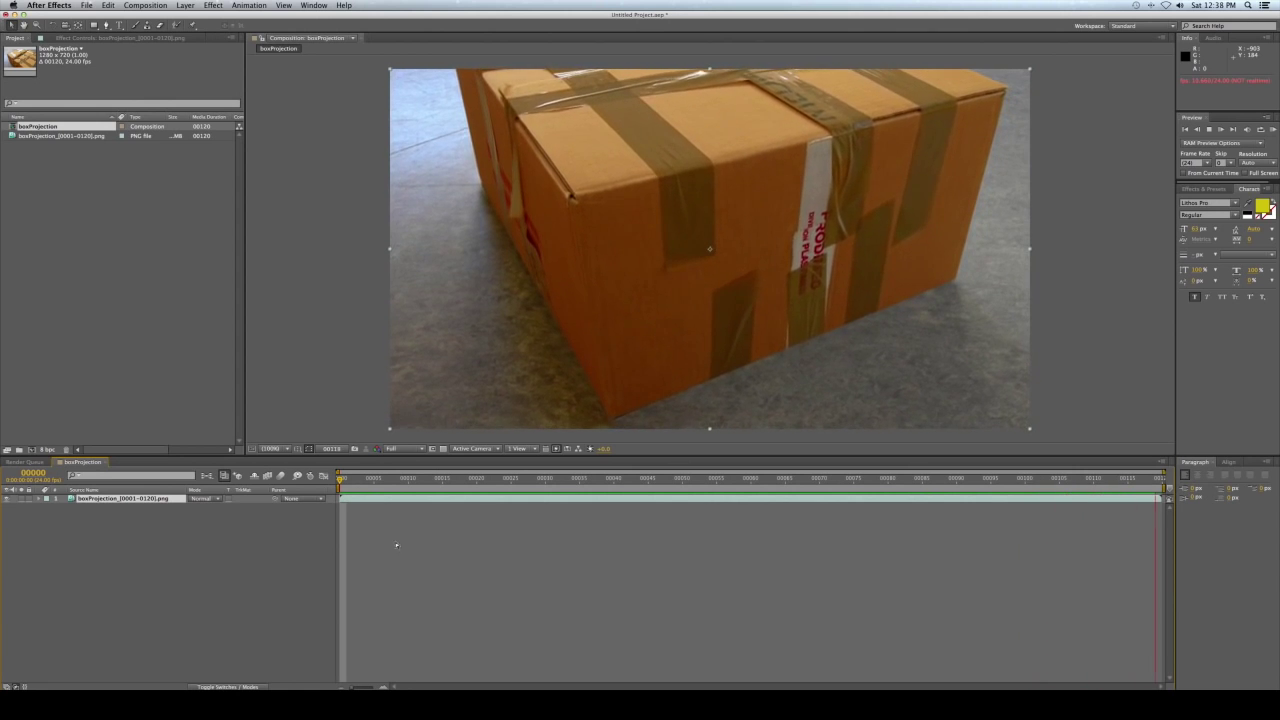
{"action": "left_click", "coordinate": [389, 551]}
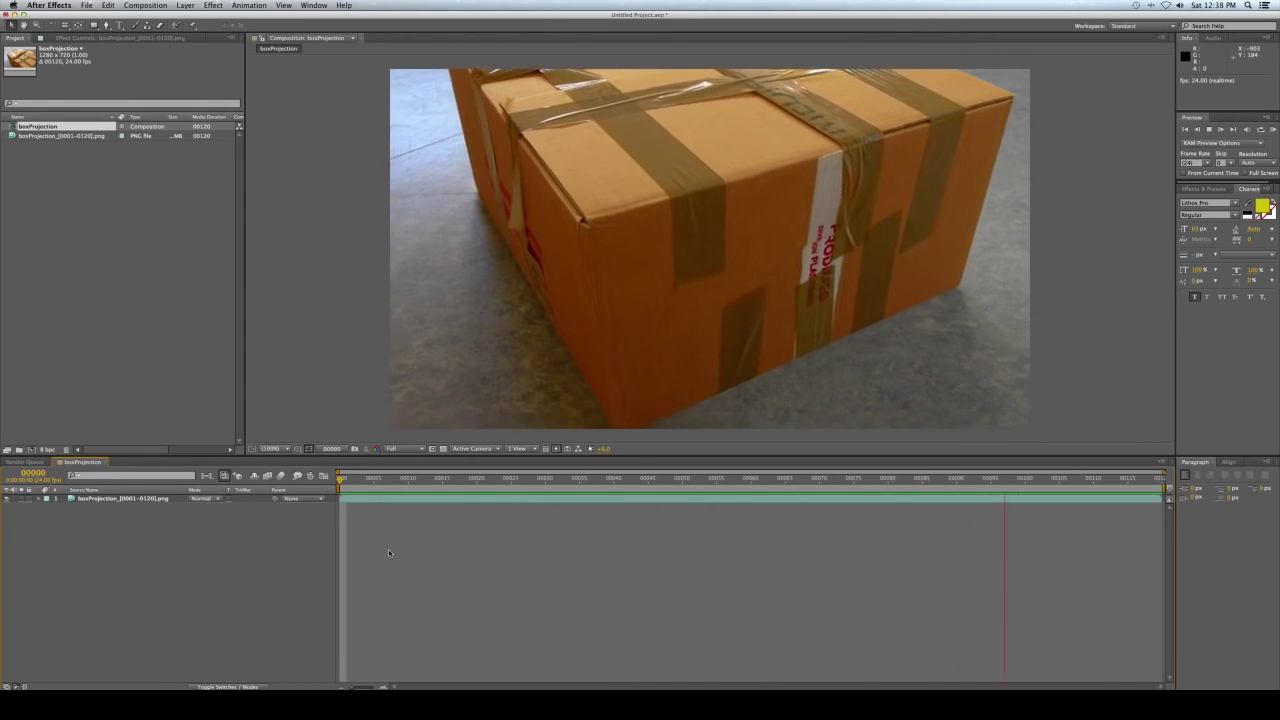
{"action": "left_click", "coordinate": [945, 484]}
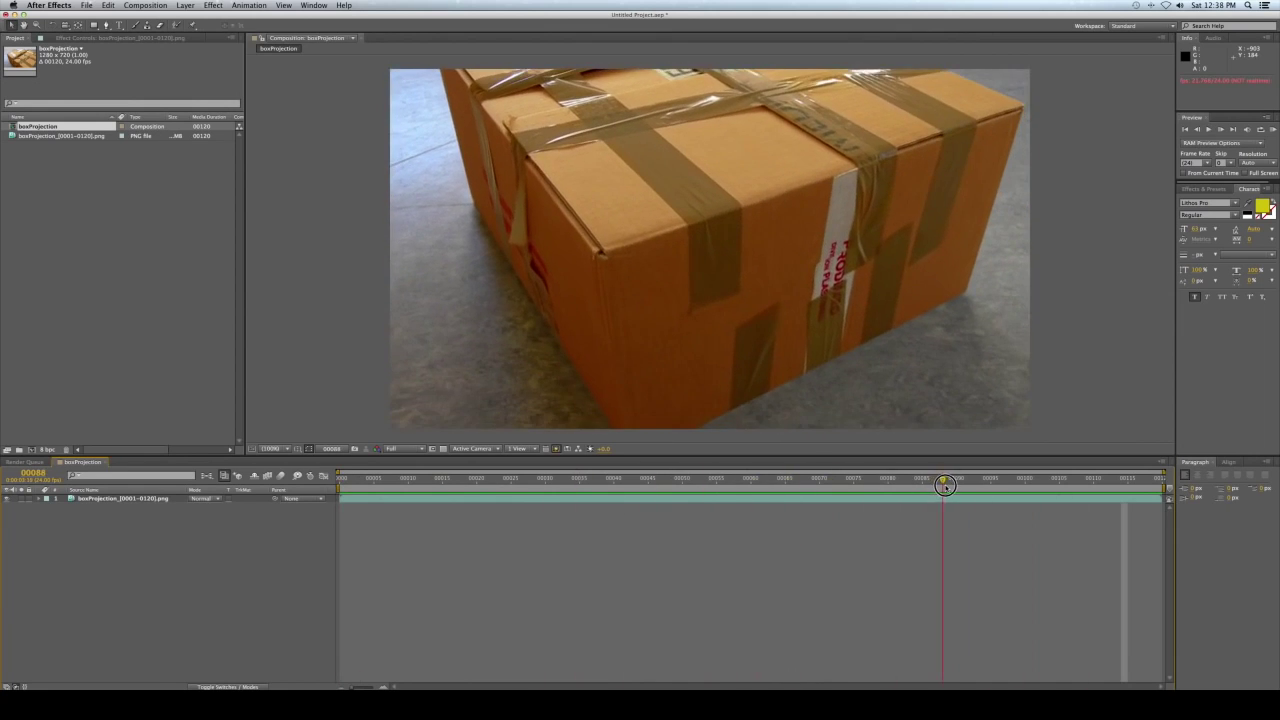
{"action": "left_click_drag", "start_coordinate": [945, 484], "coordinate": [797, 493]}
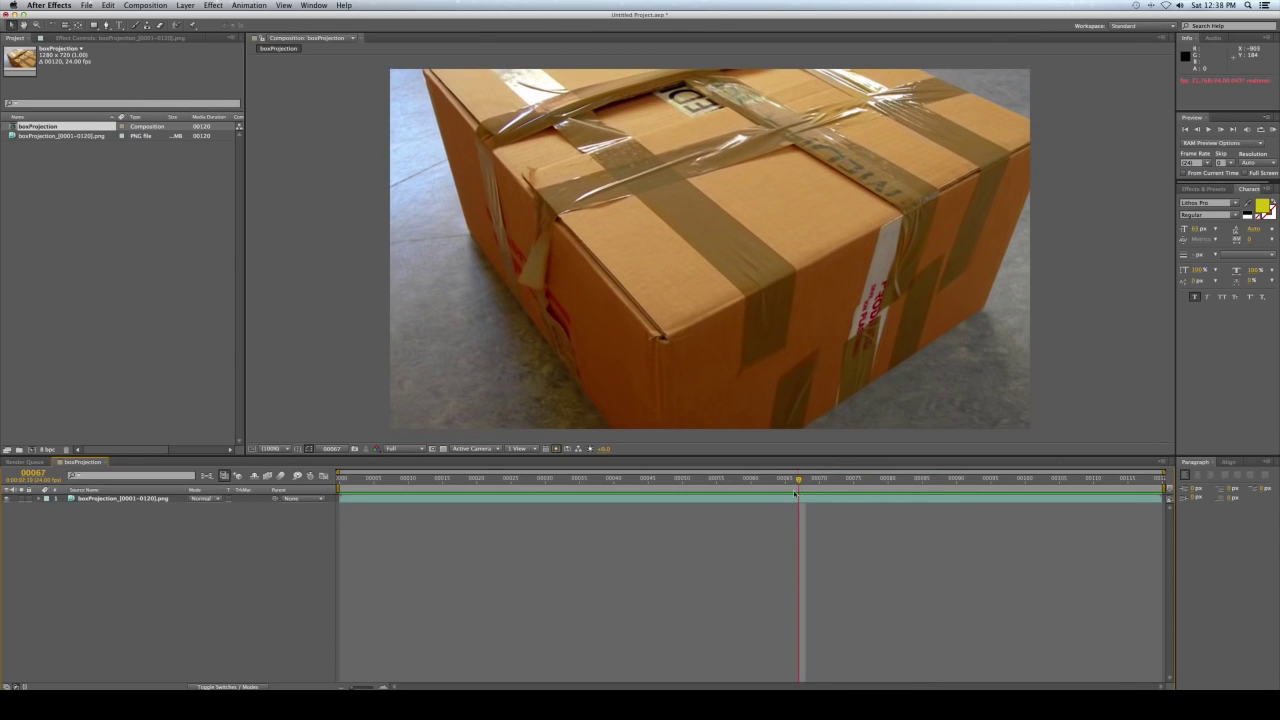
Apply a Curves effect to the sequence layer and shape the RGB curve into a gentle S for more contrast.
{"action": "right_click", "coordinate": [151, 498]}
{"action": "mouse_move", "coordinate": [165, 487]}
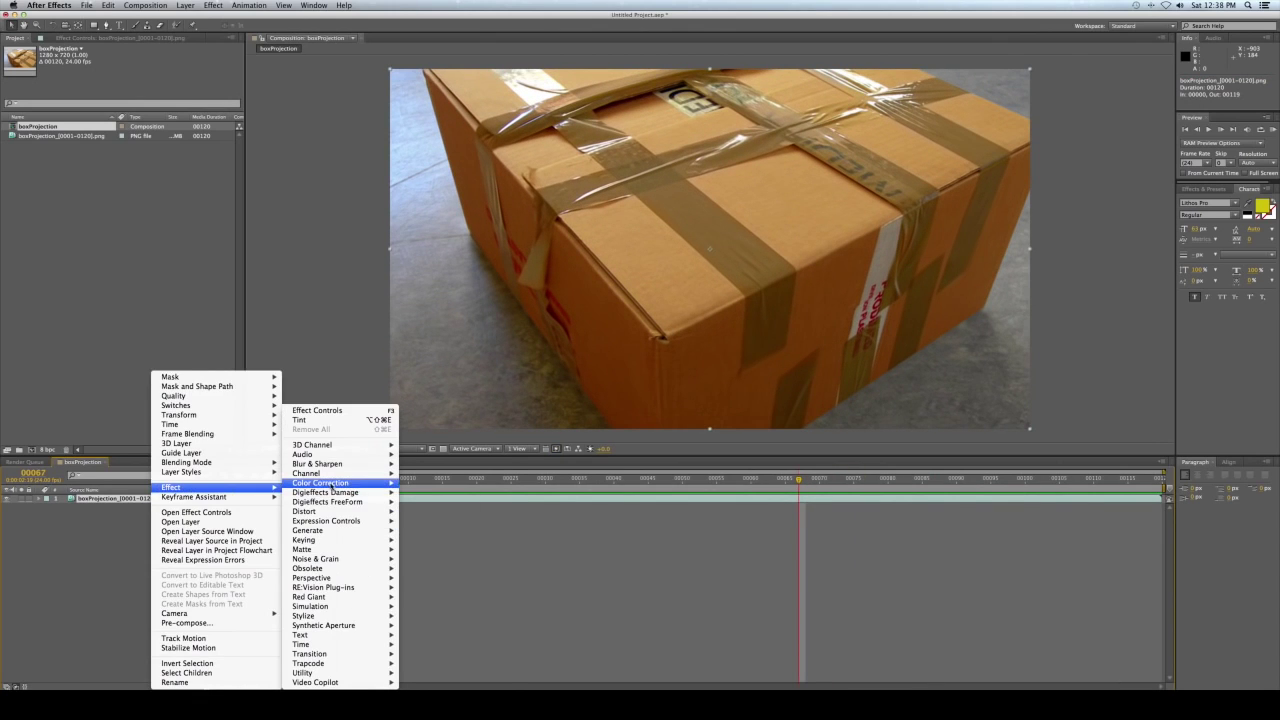
{"action": "mouse_move", "coordinate": [332, 486]}
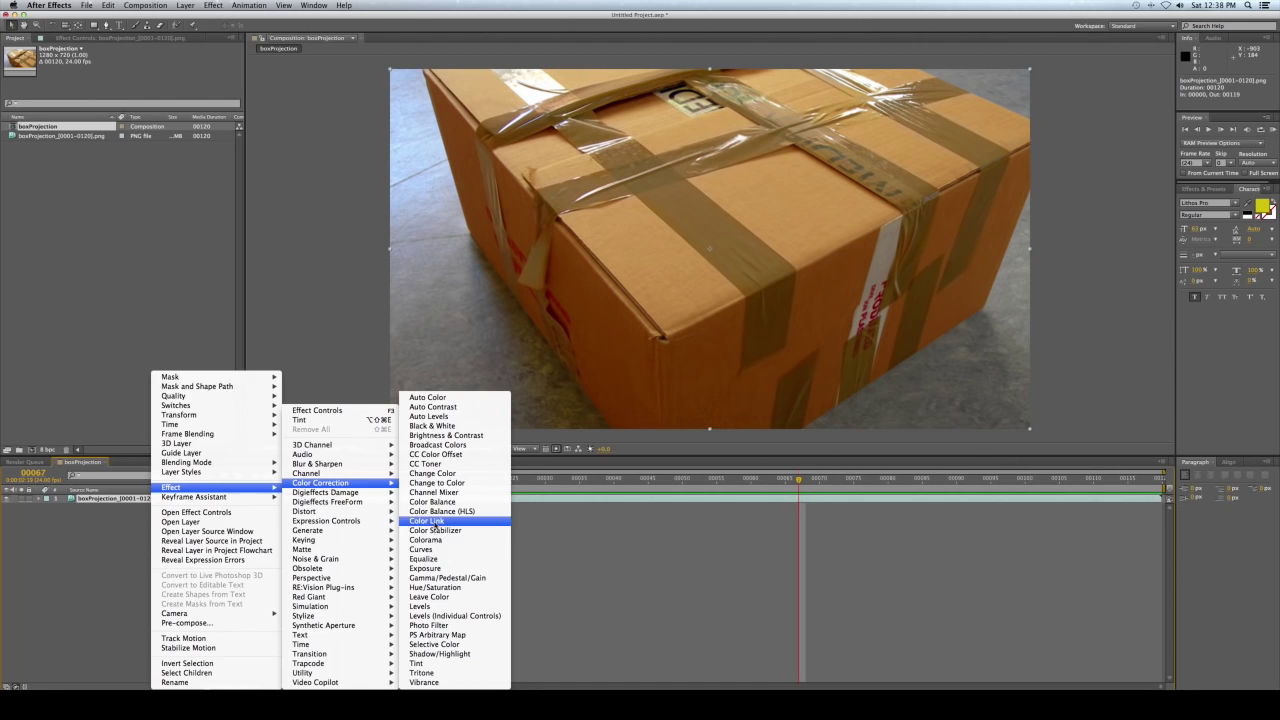
{"action": "left_click", "coordinate": [422, 549]}
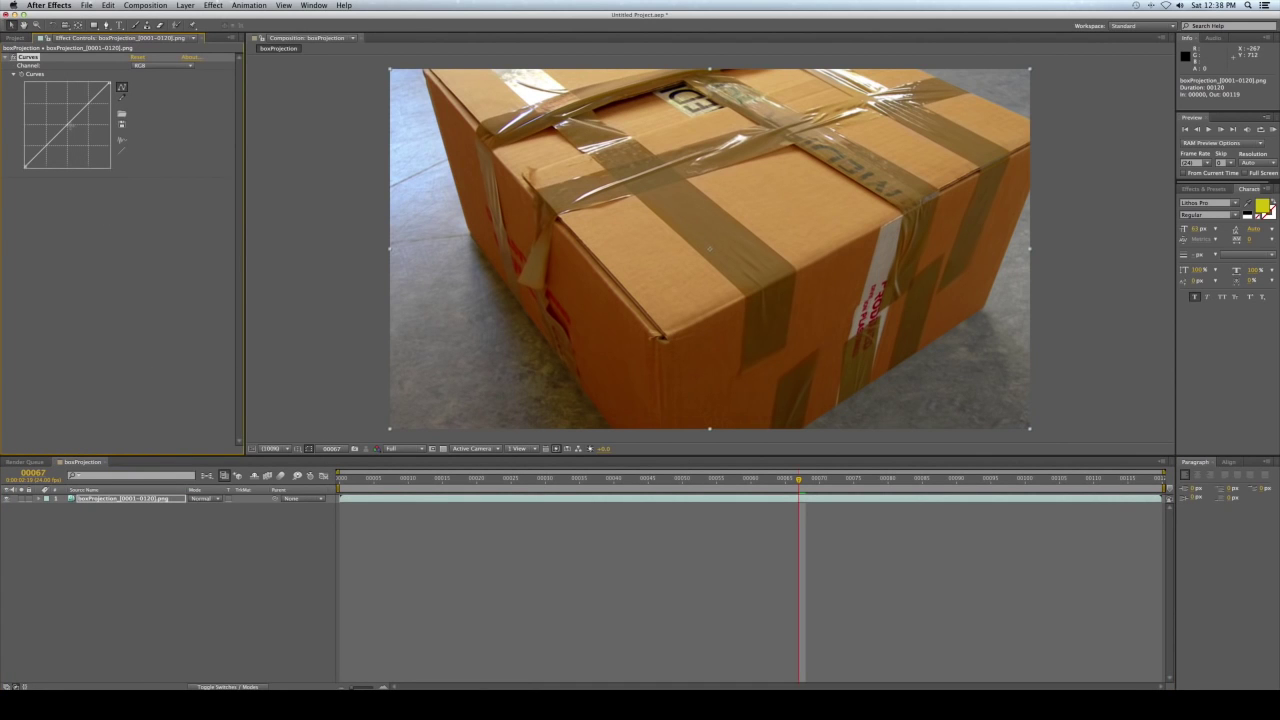
{"action": "left_click_drag", "start_coordinate": [67, 125], "coordinate": [38, 155]}
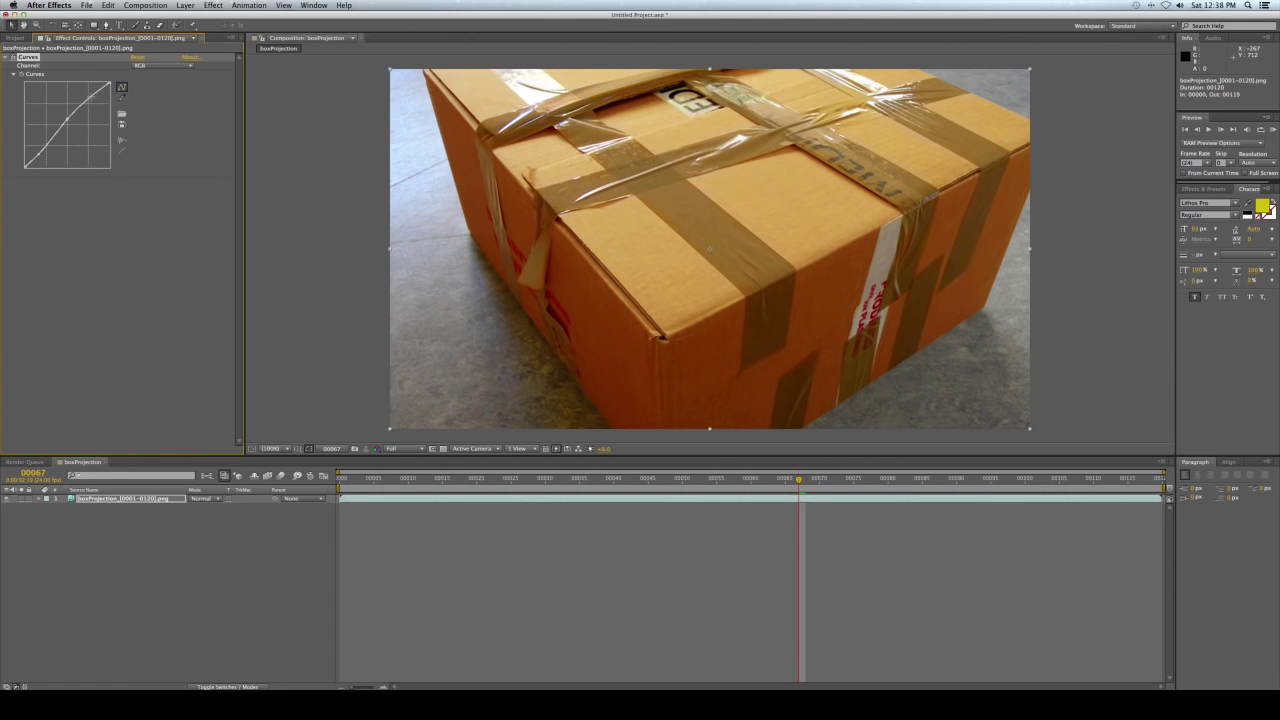
{"action": "left_click", "coordinate": [90, 96]}
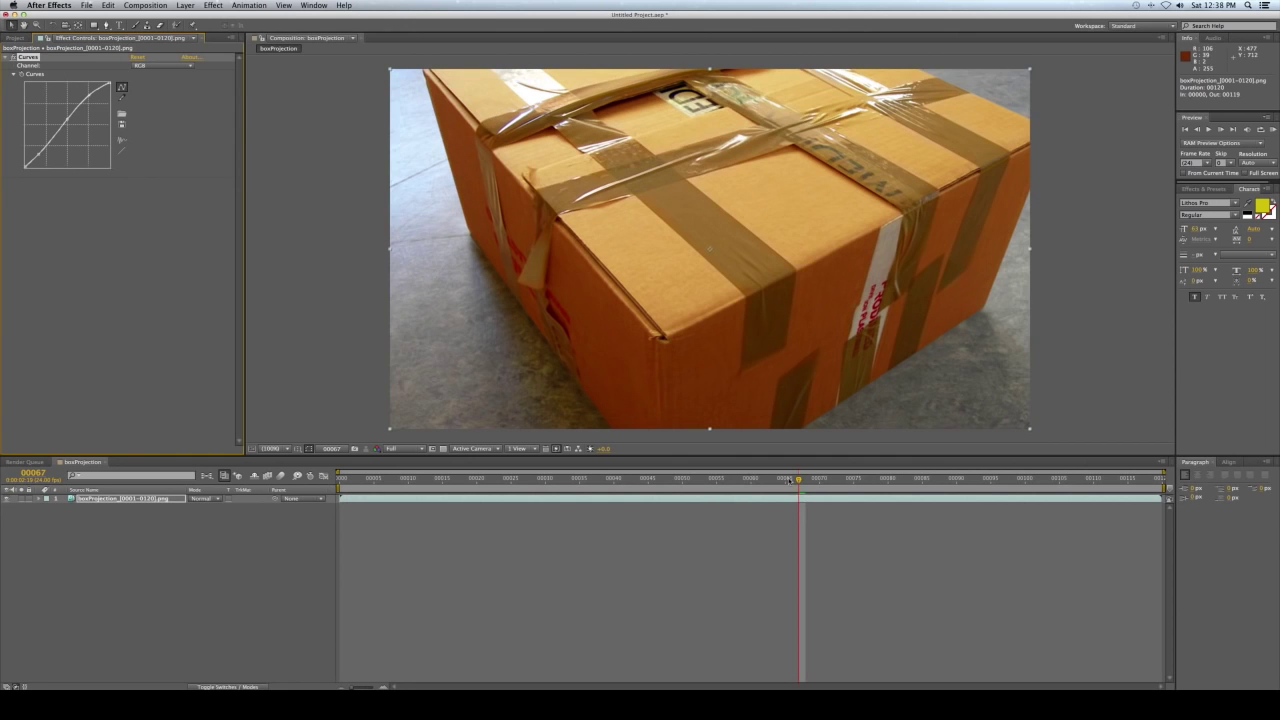
Return to frame 0, add the composition to the render queue, and check and accept its render settings.
{"action": "left_click_drag", "start_coordinate": [788, 480], "coordinate": [282, 462]}
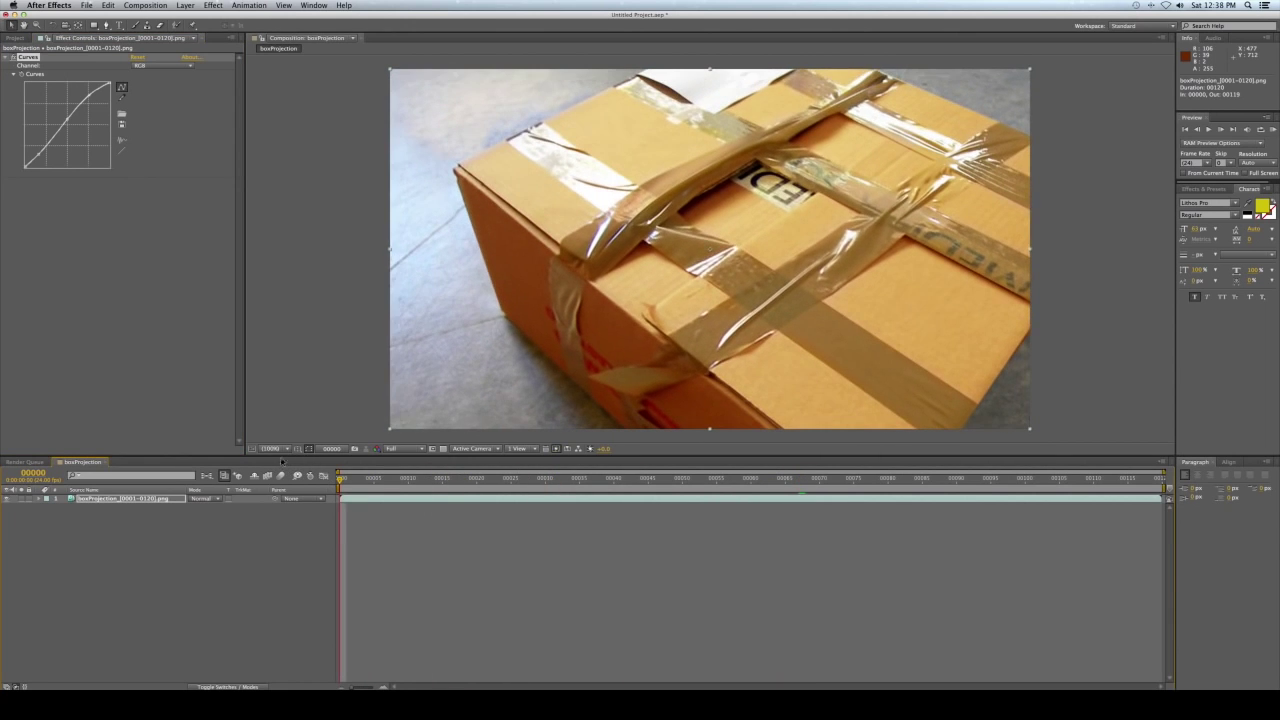
{"action": "left_click", "coordinate": [145, 5]}
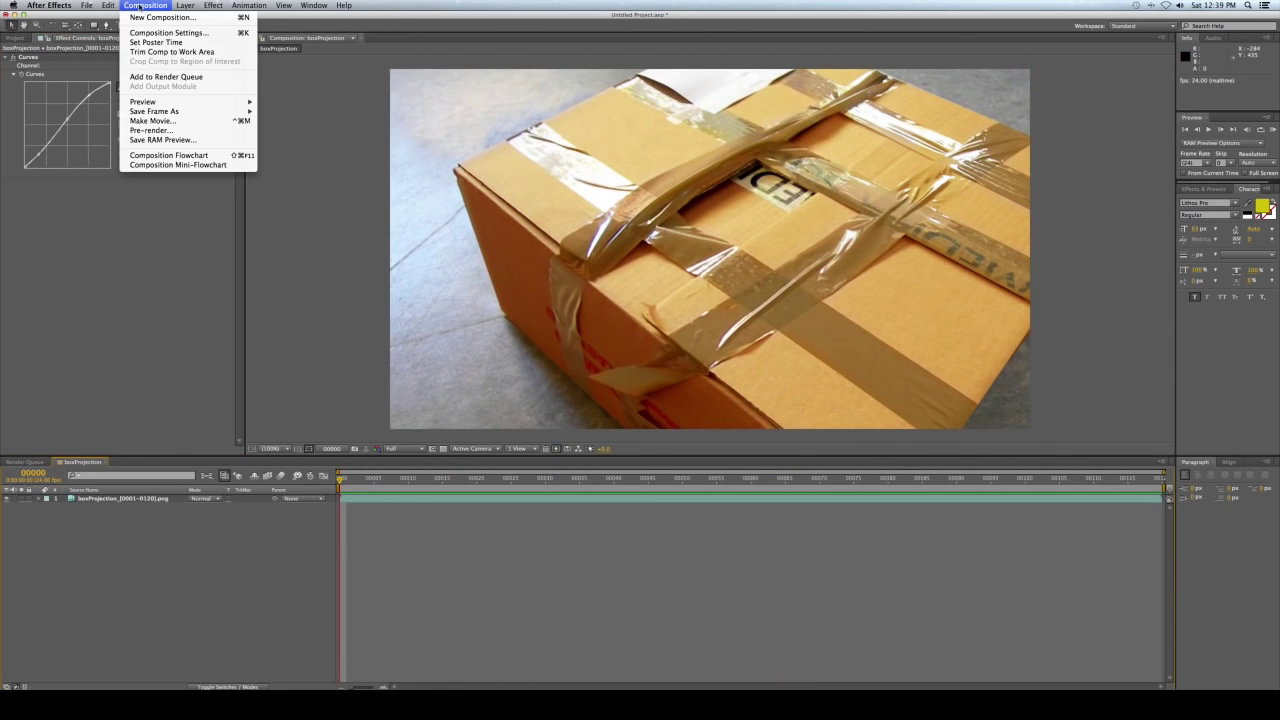
{"action": "left_click", "coordinate": [154, 77]}
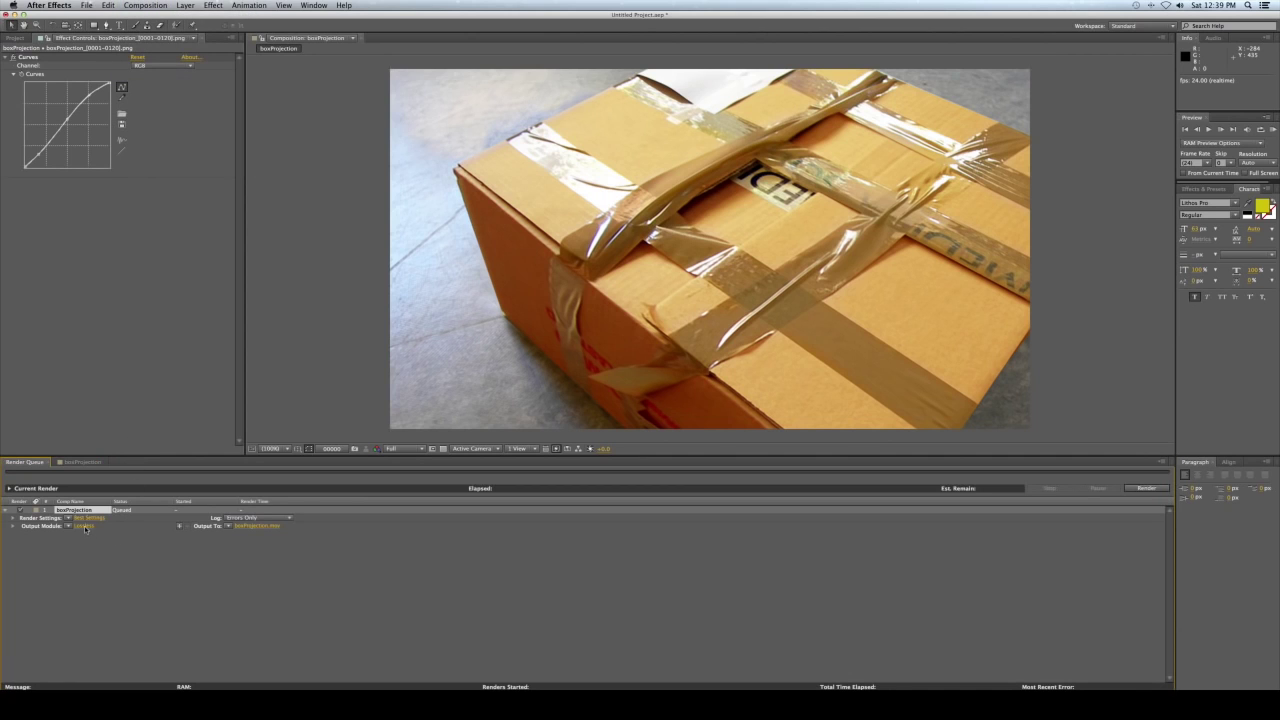
{"action": "left_click", "coordinate": [88, 518]}
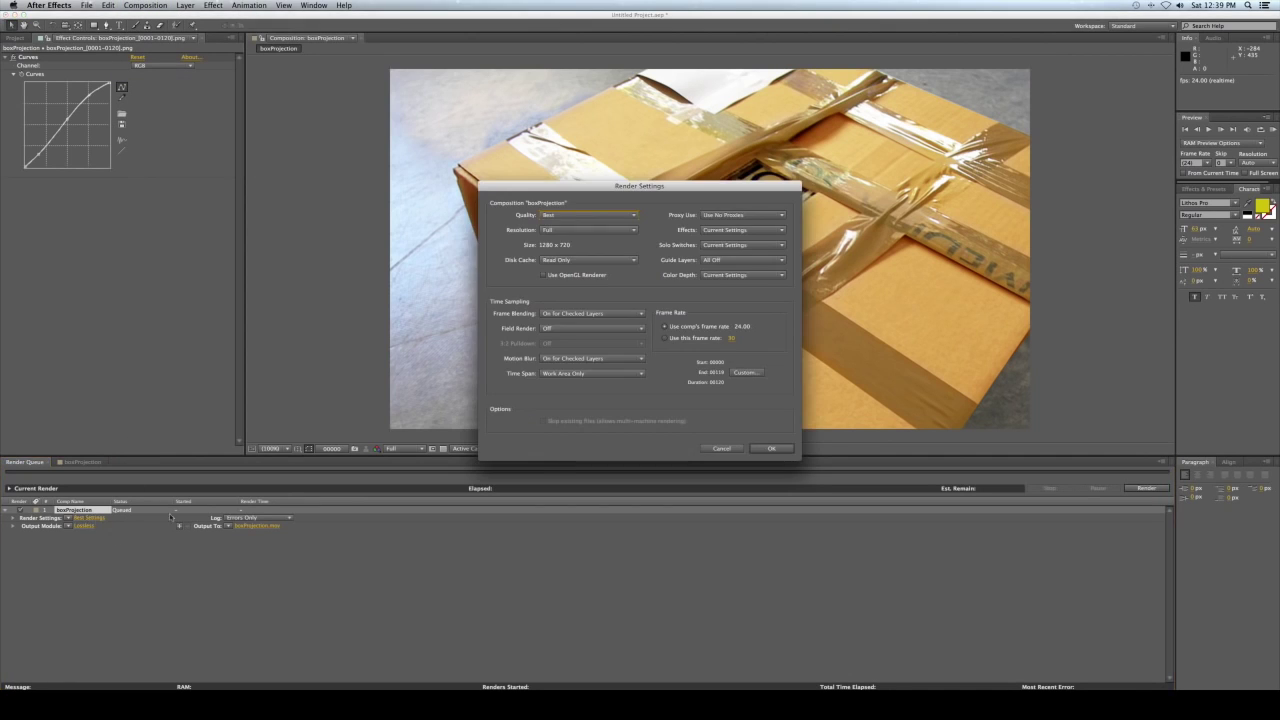
{"action": "left_click", "coordinate": [731, 337]}
{"action": "left_click", "coordinate": [760, 450]}
Configure the output module as QuickTime with the H.264 video codec.
{"action": "left_click", "coordinate": [85, 526]}
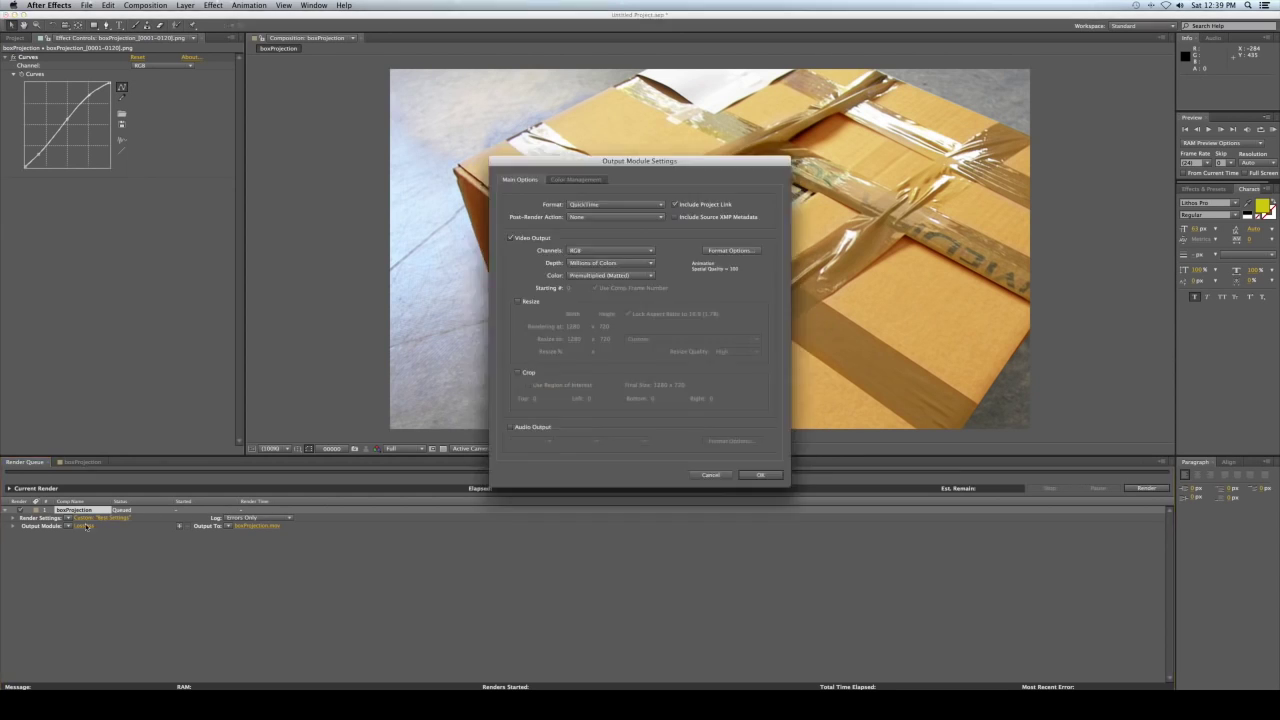
{"action": "left_click", "coordinate": [620, 207]}
{"action": "left_click", "coordinate": [622, 206]}
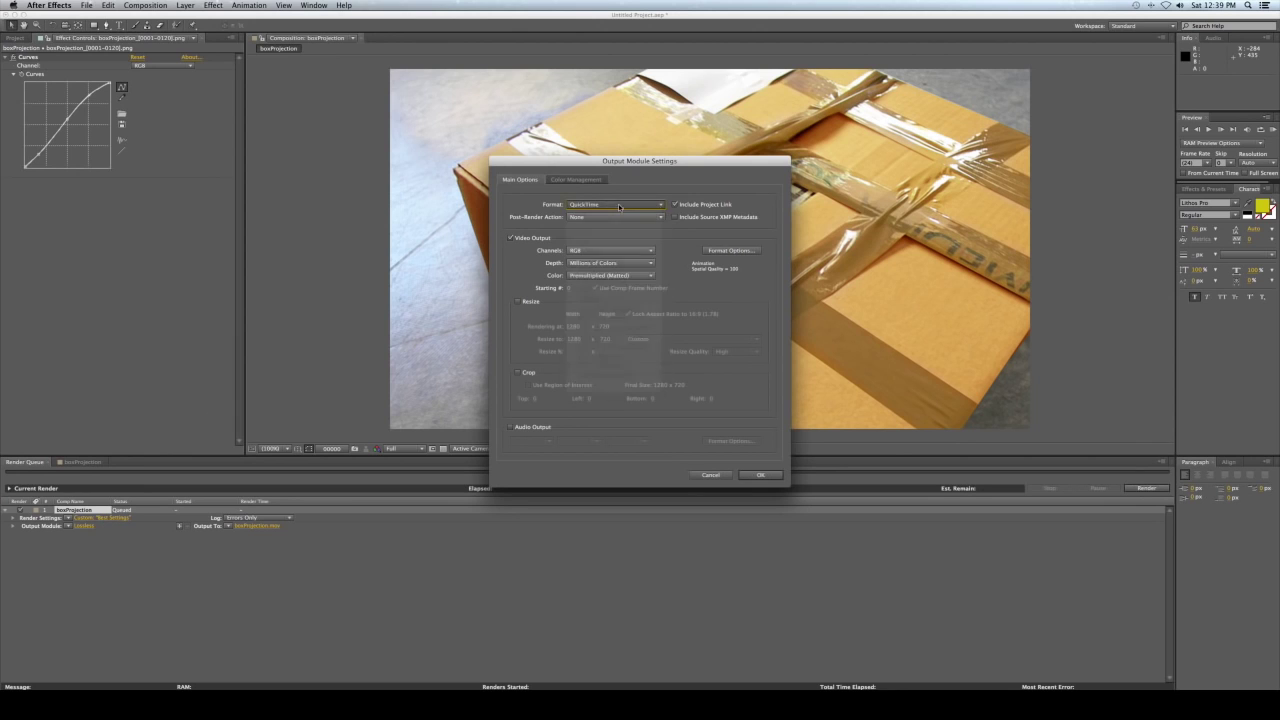
{"action": "left_click", "coordinate": [731, 250]}
{"action": "left_click", "coordinate": [670, 240]}
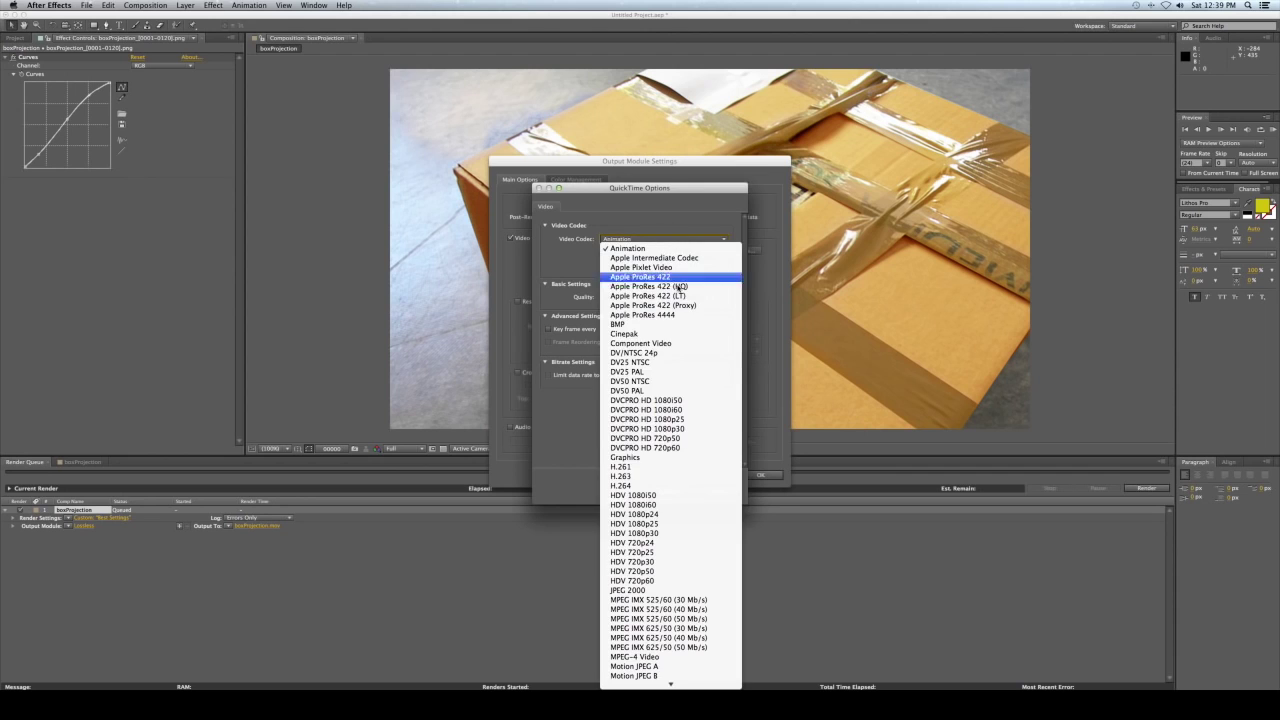
{"action": "left_click", "coordinate": [640, 486]}
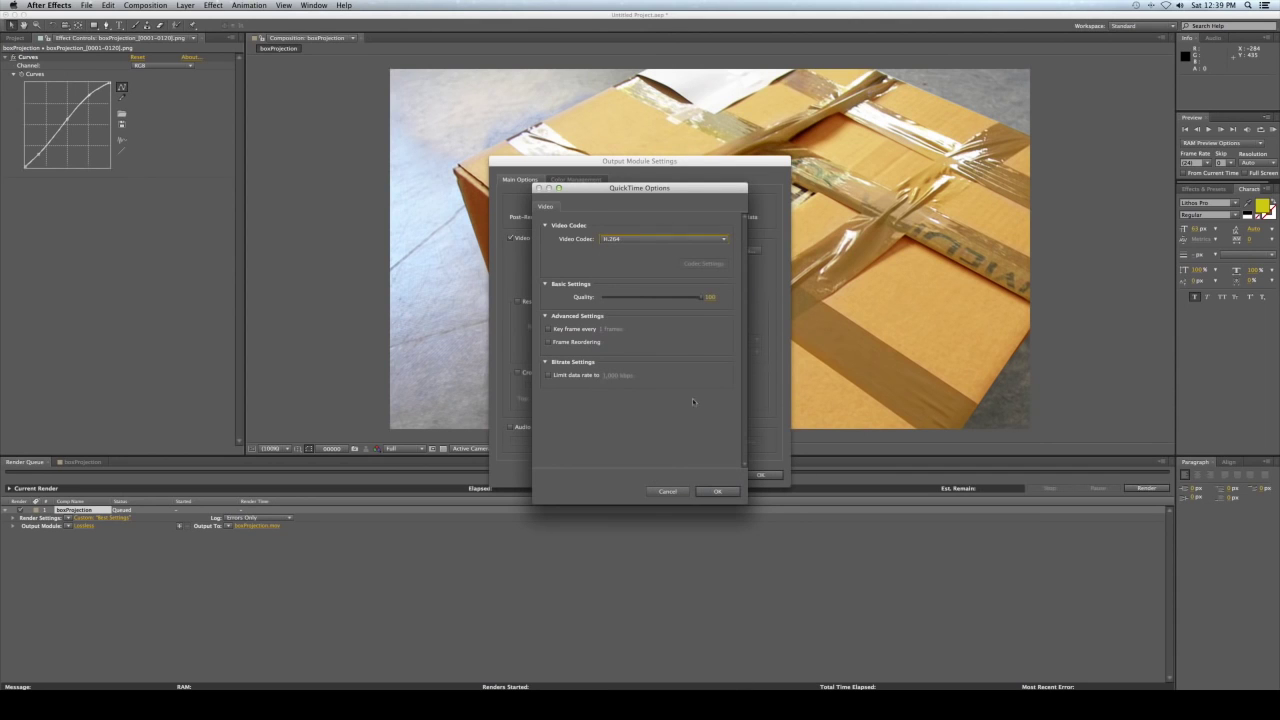
{"action": "left_click", "coordinate": [717, 491]}
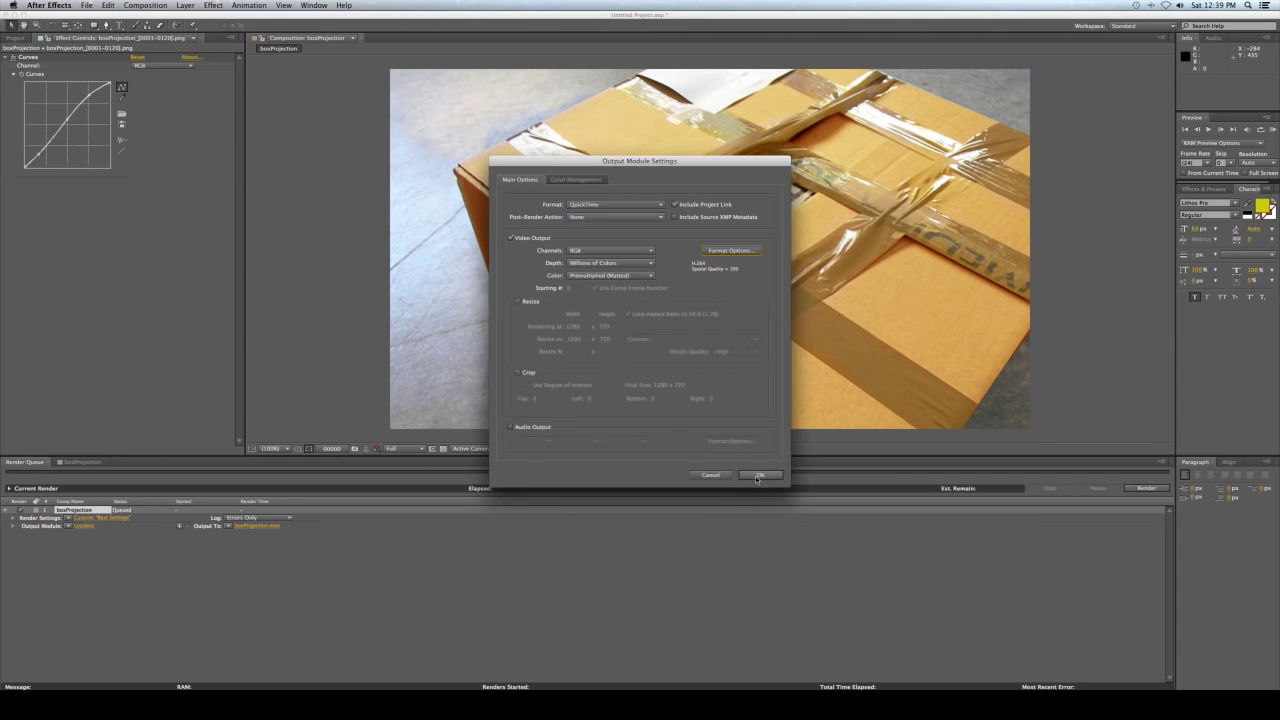
{"action": "left_click", "coordinate": [759, 476]}
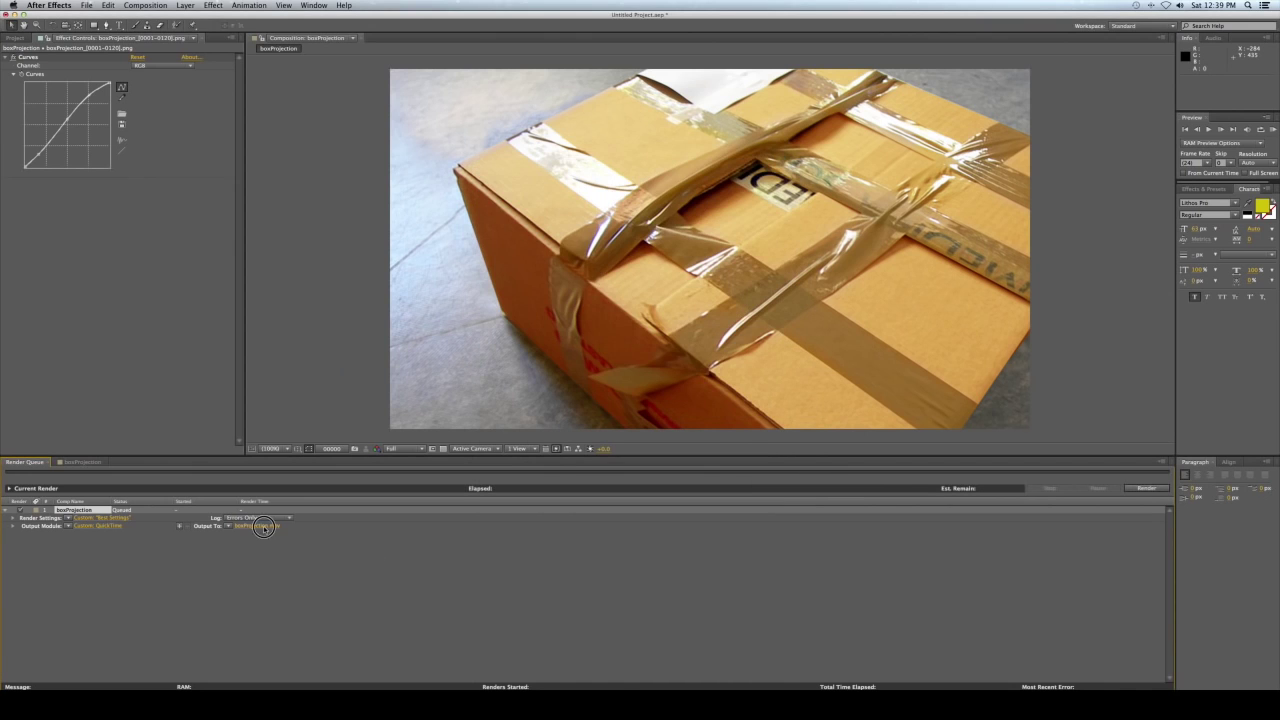
Confirm boxProjection.mov as the output file and start rendering the queue.
{"action": "left_click", "coordinate": [262, 526]}
{"action": "left_click", "coordinate": [943, 368]}
{"action": "left_click", "coordinate": [1145, 489]}
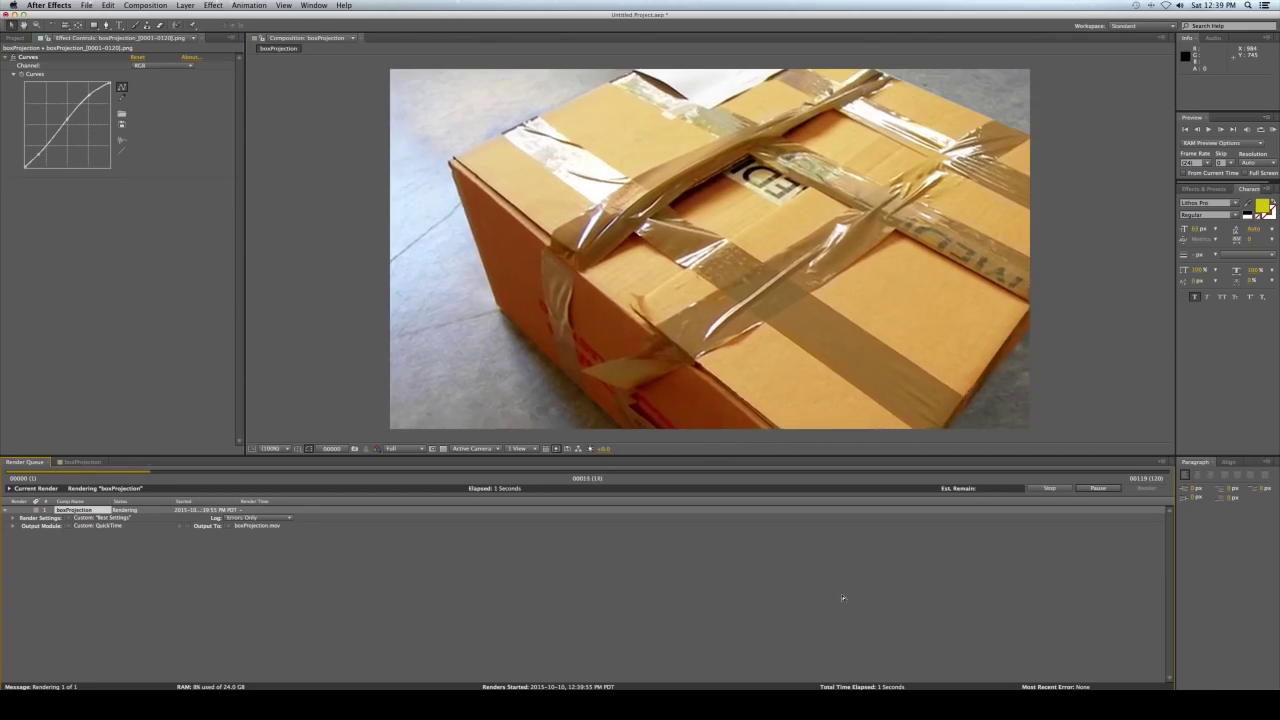